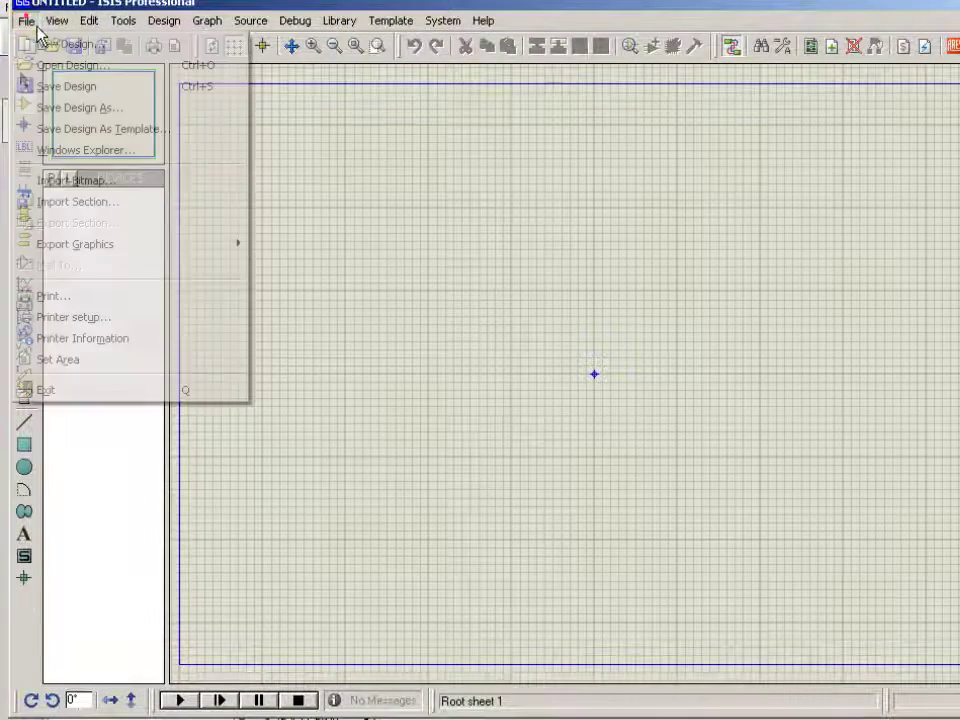
# - Save the design as C-HT12E in the C-HT12E folder under video-aulas, PROTEUS, RF-433MHZ on drive D
pyautogui.click(105, 106)
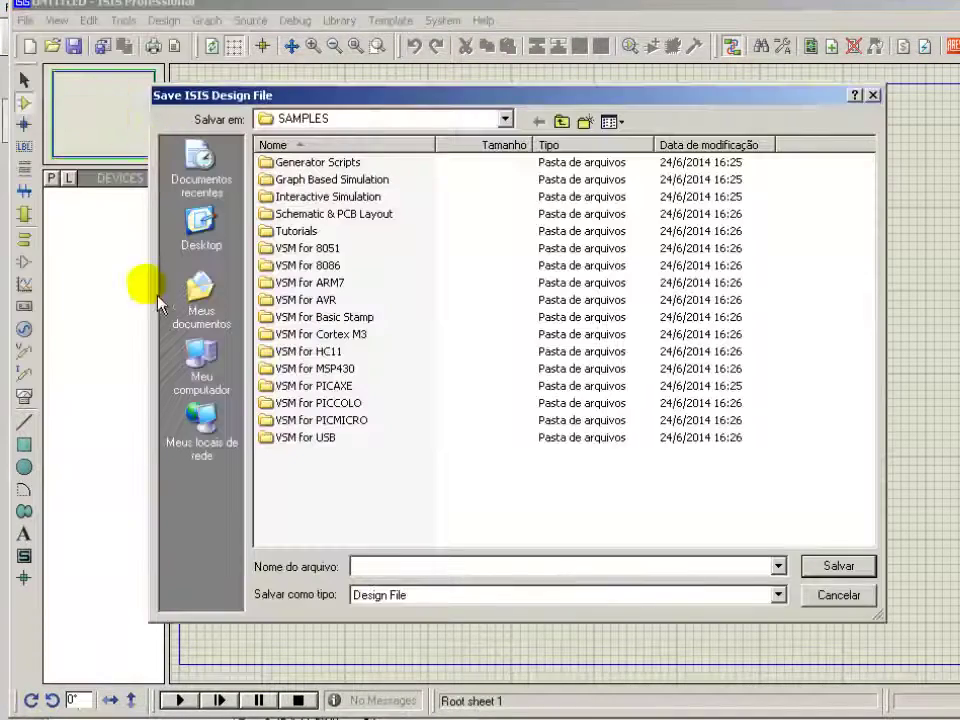
pyautogui.click(203, 365)
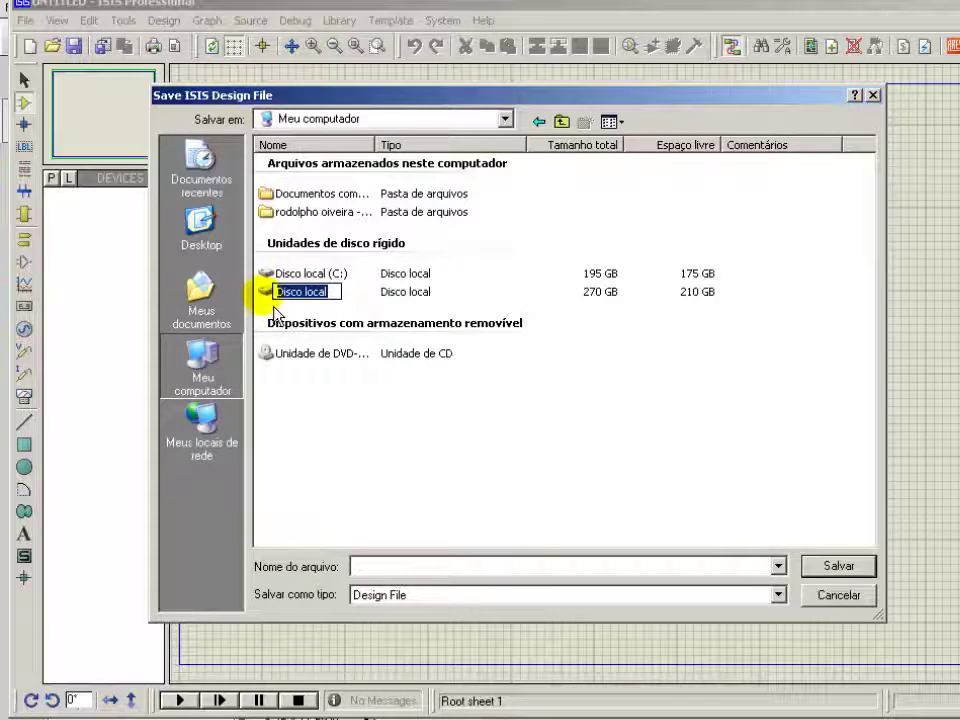
pyautogui.doubleClick(276, 293)
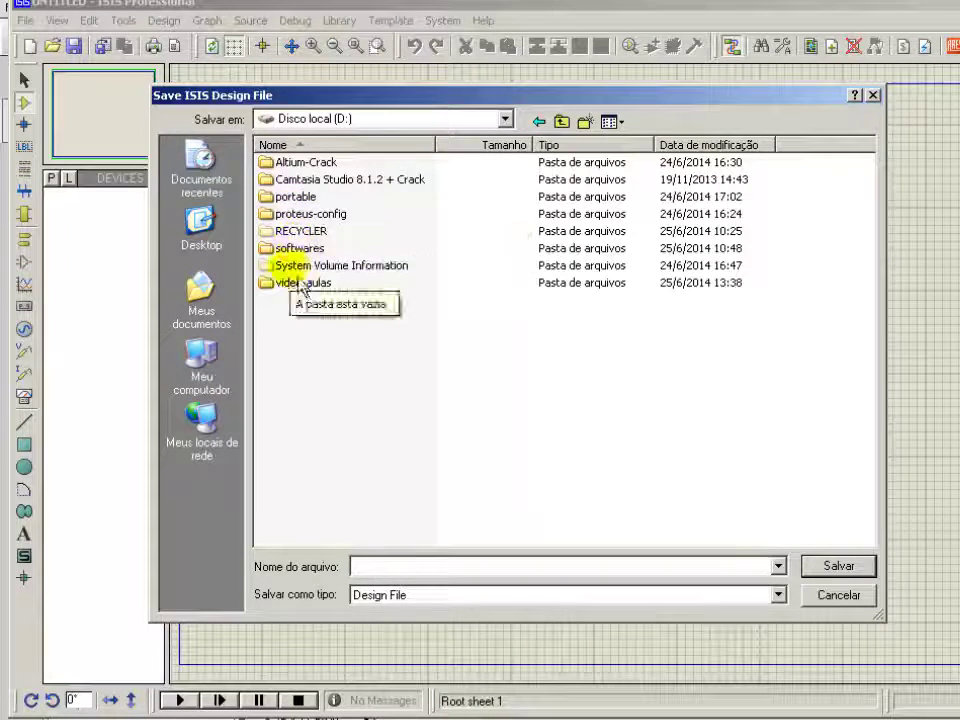
pyautogui.doubleClick(299, 296)
pyautogui.doubleClick(300, 214)
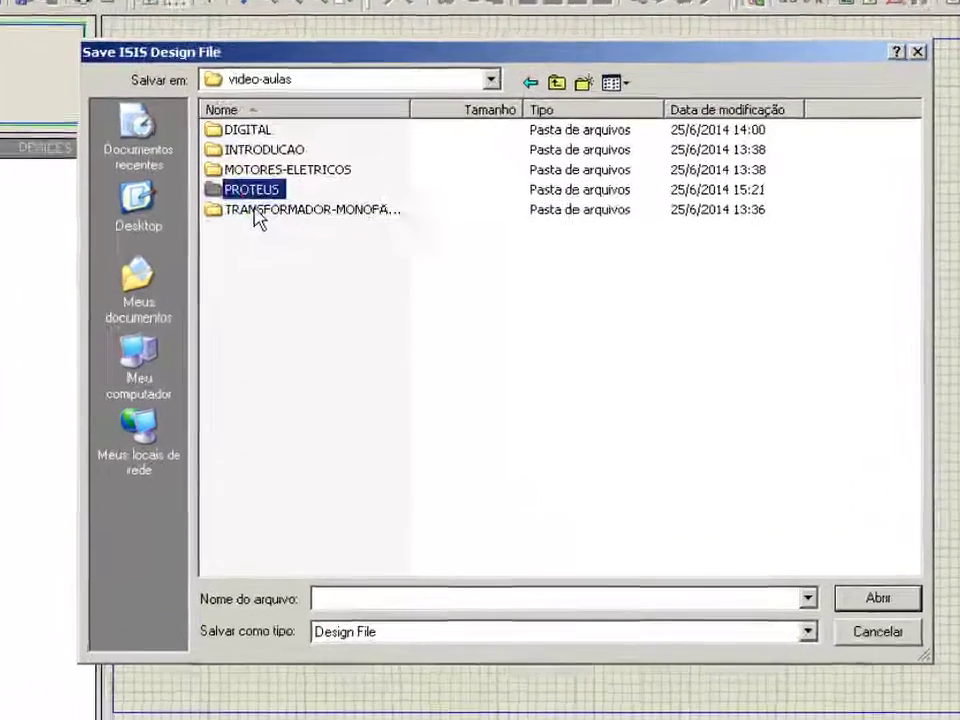
pyautogui.doubleClick(278, 213)
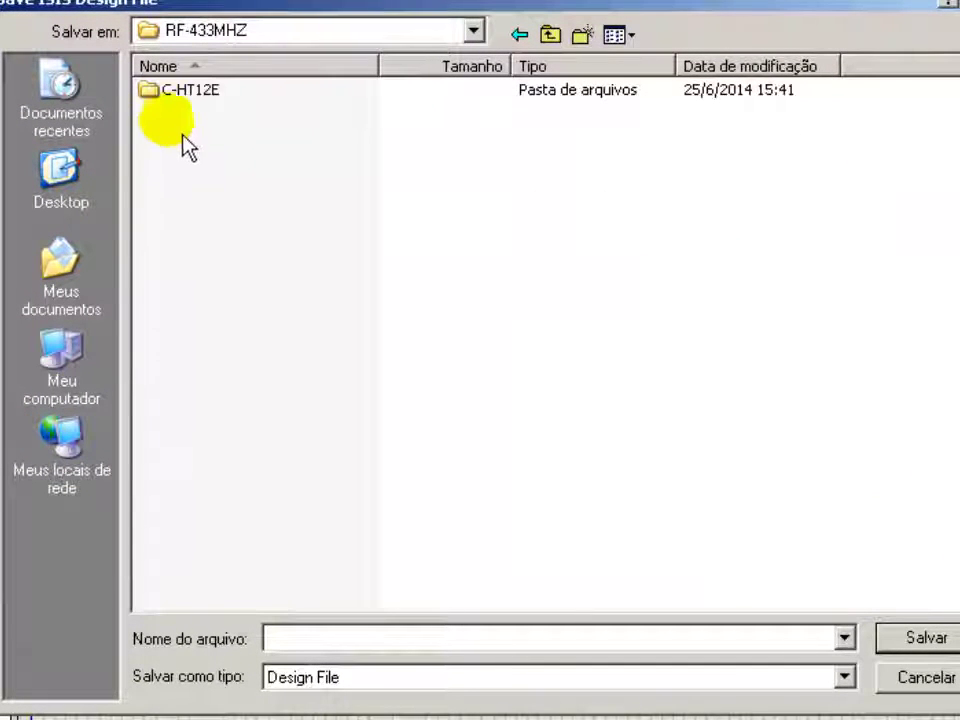
pyautogui.doubleClick(194, 106)
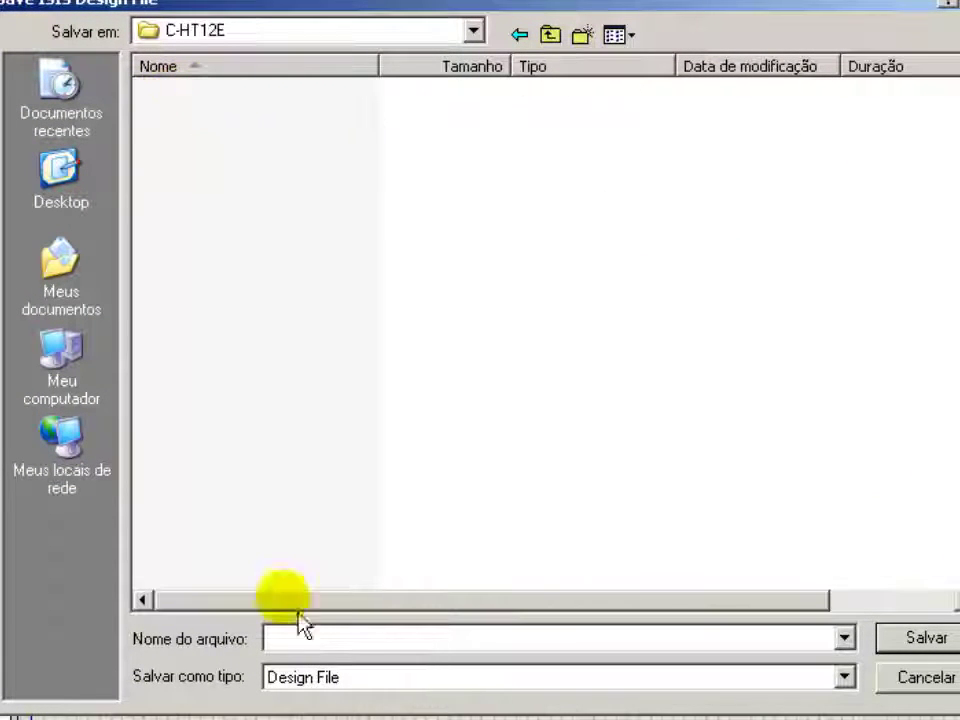
pyautogui.write('C-HT12E')
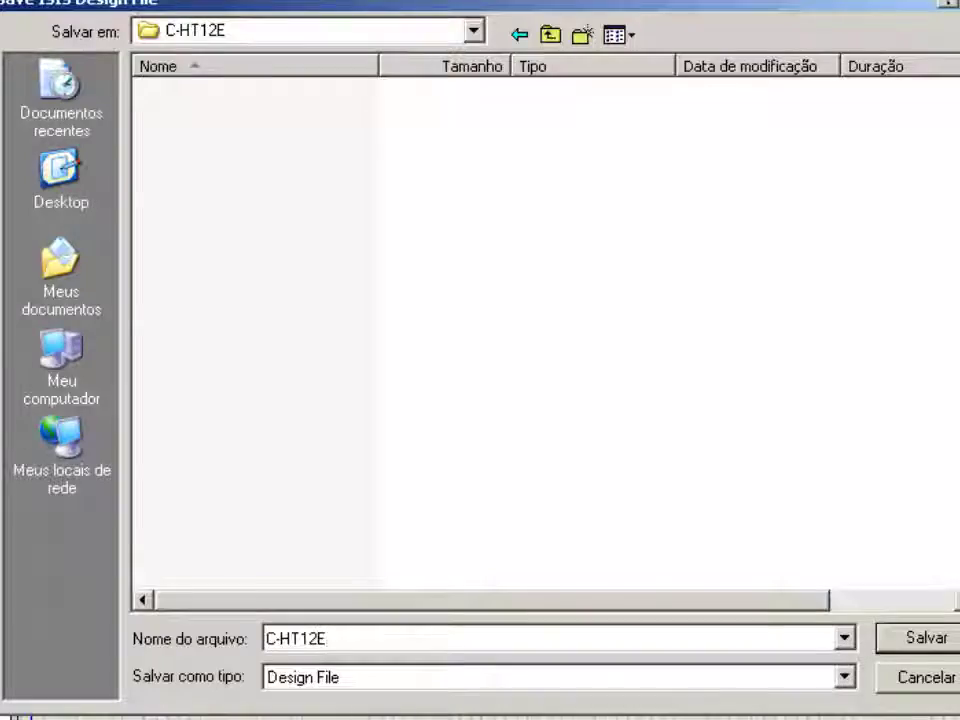
pyautogui.press('Return')
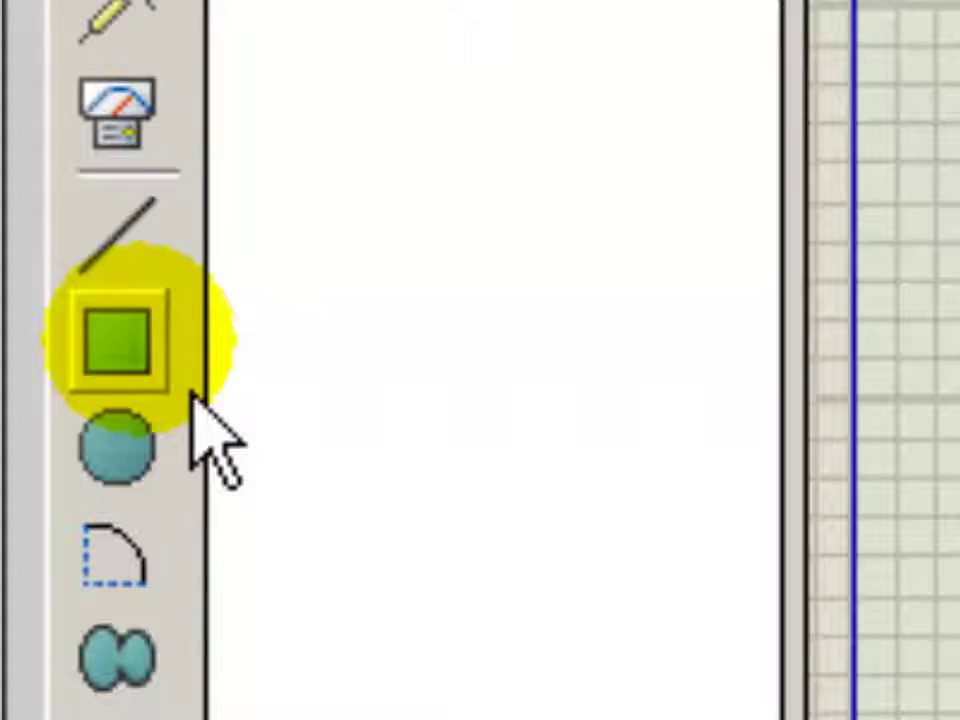
# - Draw a tall component-style rectangle on the sheet, up and left of the origin marker, as the chip body
pyautogui.click(137, 340)
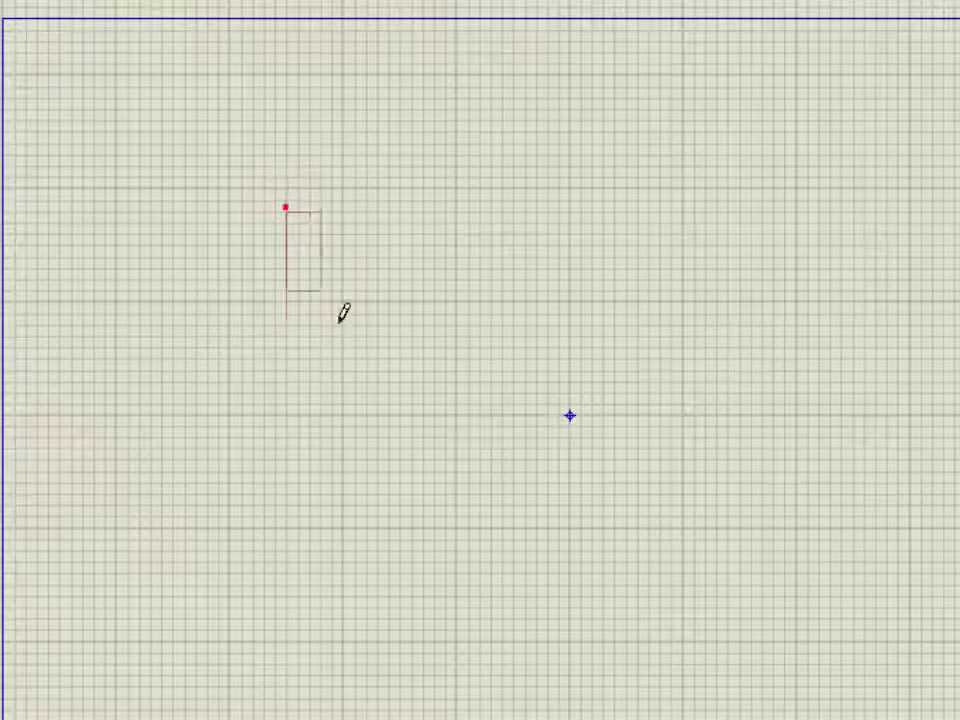
pyautogui.moveTo(343, 313); pyautogui.dragTo(450, 497)
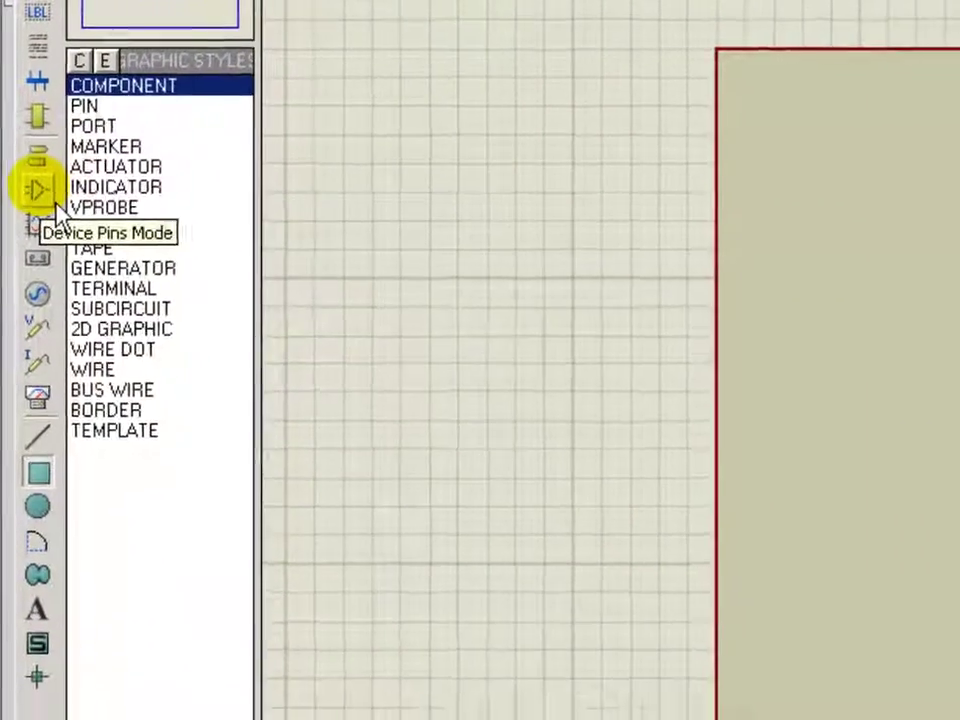
# - Place nine evenly spaced DEFAULT device pins down the left edge of the chip body, starting near its upper corner
pyautogui.click(50, 220)
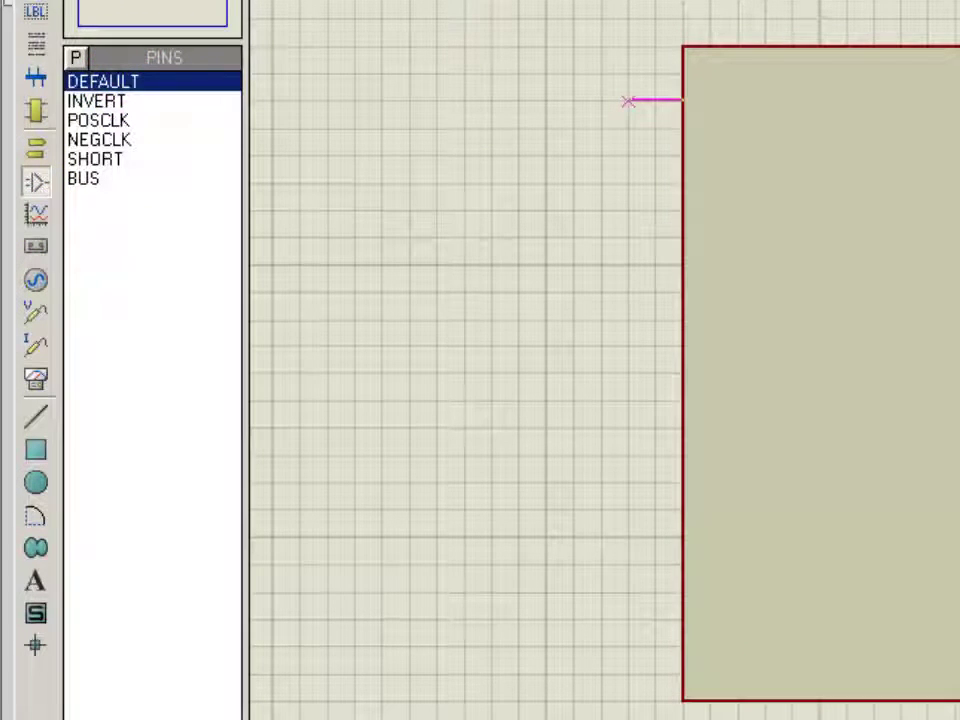
pyautogui.scroll(1, 628, 102)
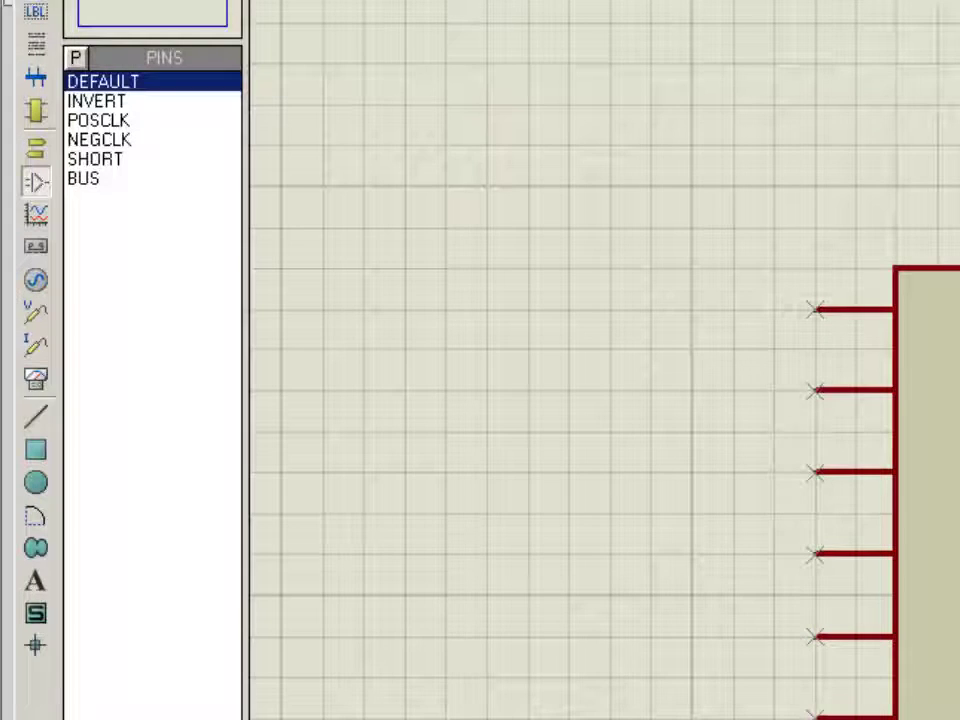
pyautogui.scroll(-3, 600, 360)
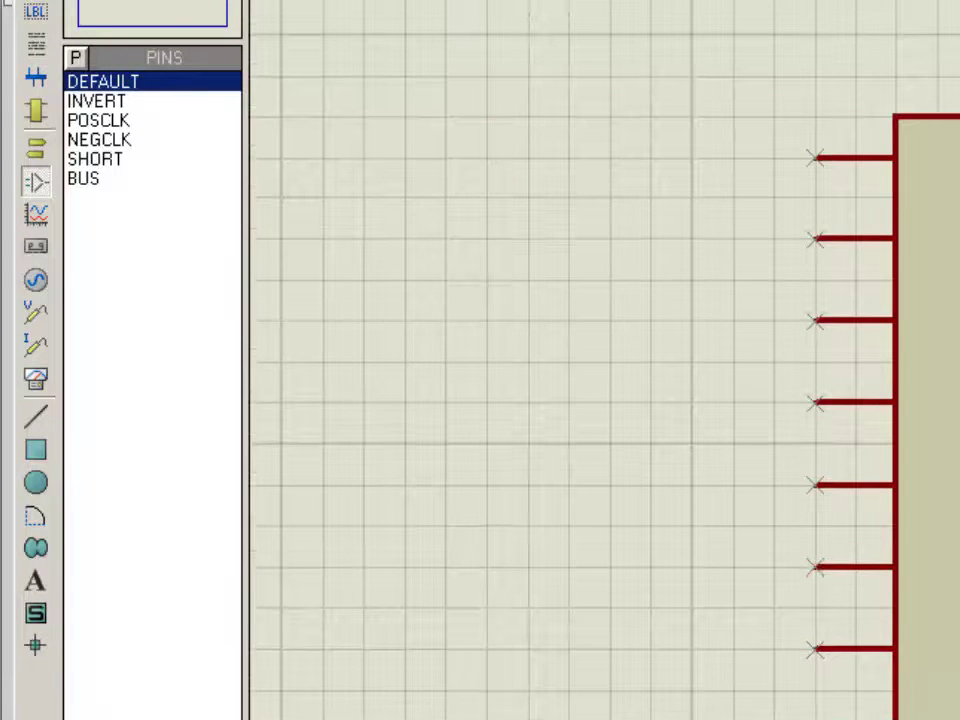
pyautogui.scroll(-3, 600, 360)
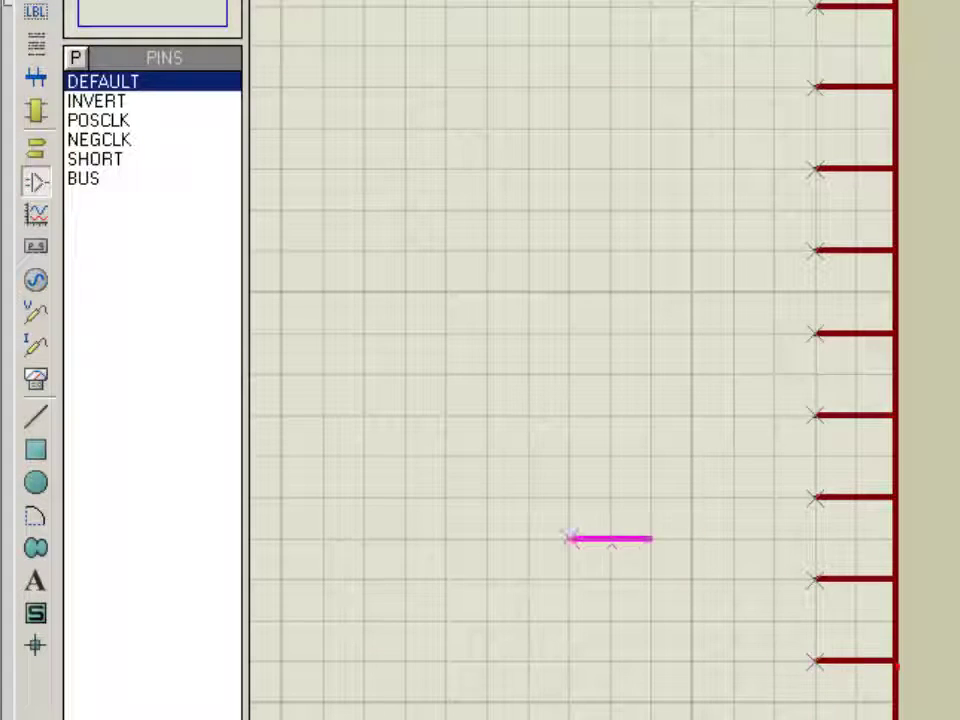
pyautogui.click(680, 172)
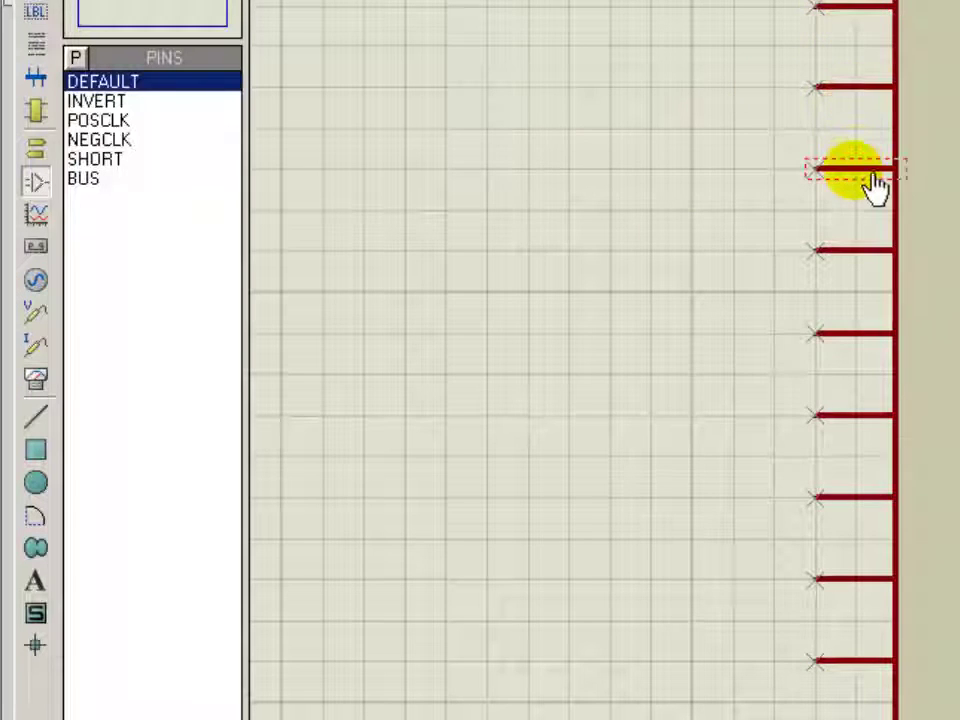
pyautogui.scroll(-2, 868, 312)
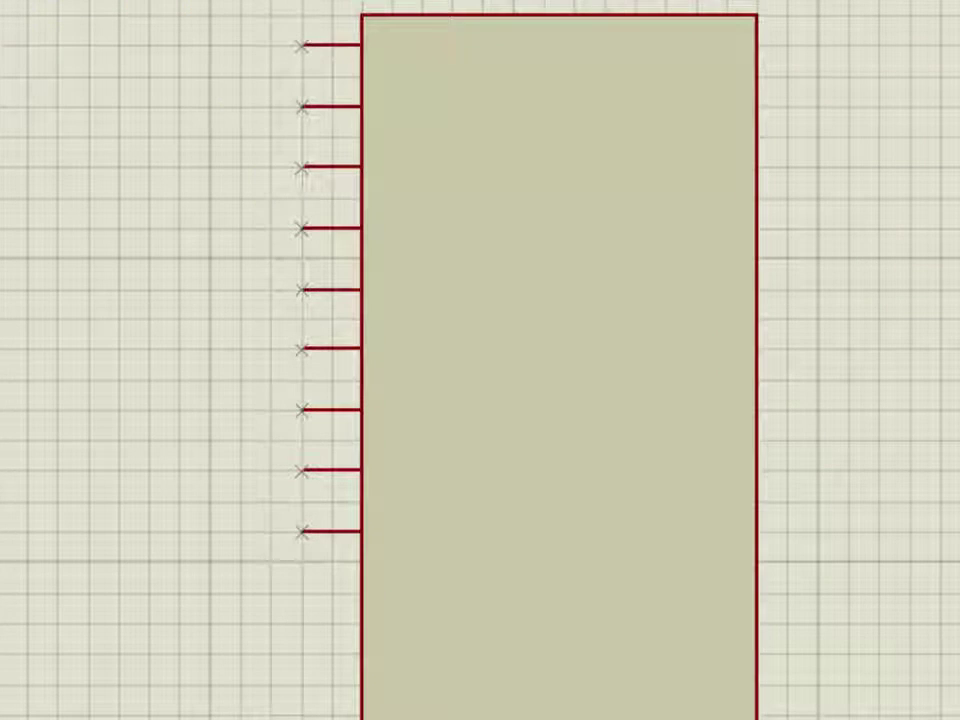
# - Block-copy the nine left pins to the right edge of the chip body, level with the originals
pyautogui.moveTo(360, 172); pyautogui.dragTo(450, 622)
pyautogui.rightClick(350, 321)
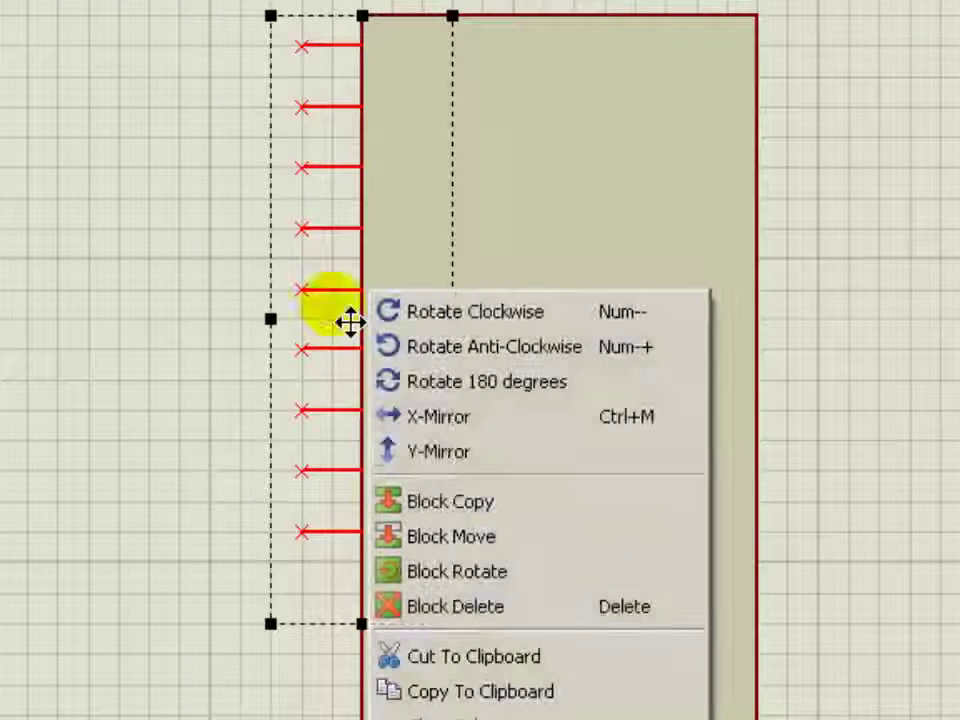
pyautogui.click(467, 503)
pyautogui.click(662, 385)
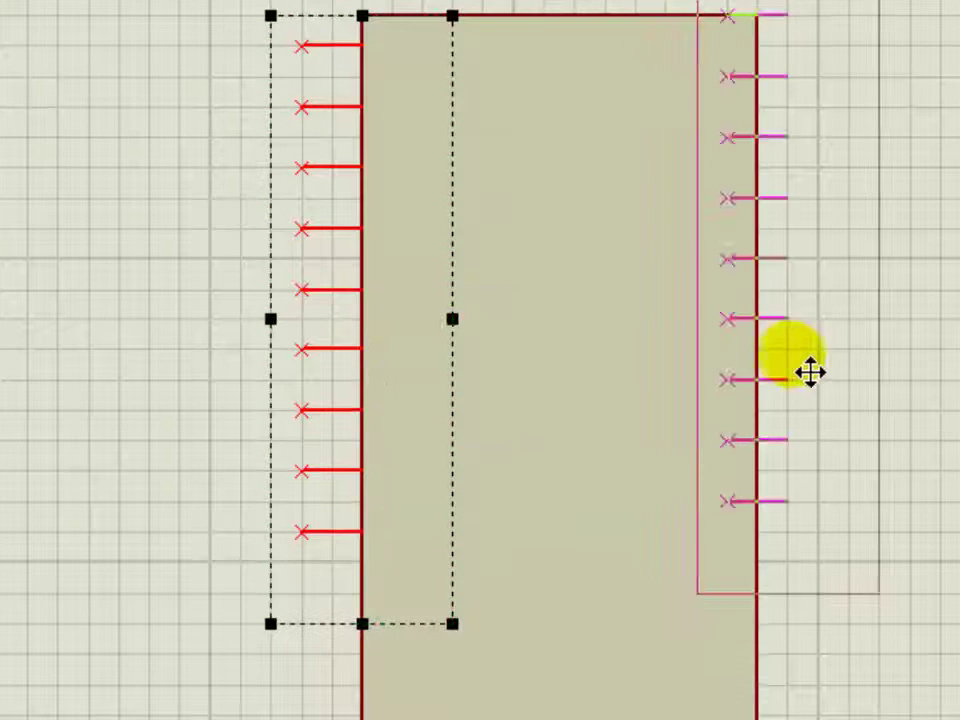
pyautogui.click(823, 385)
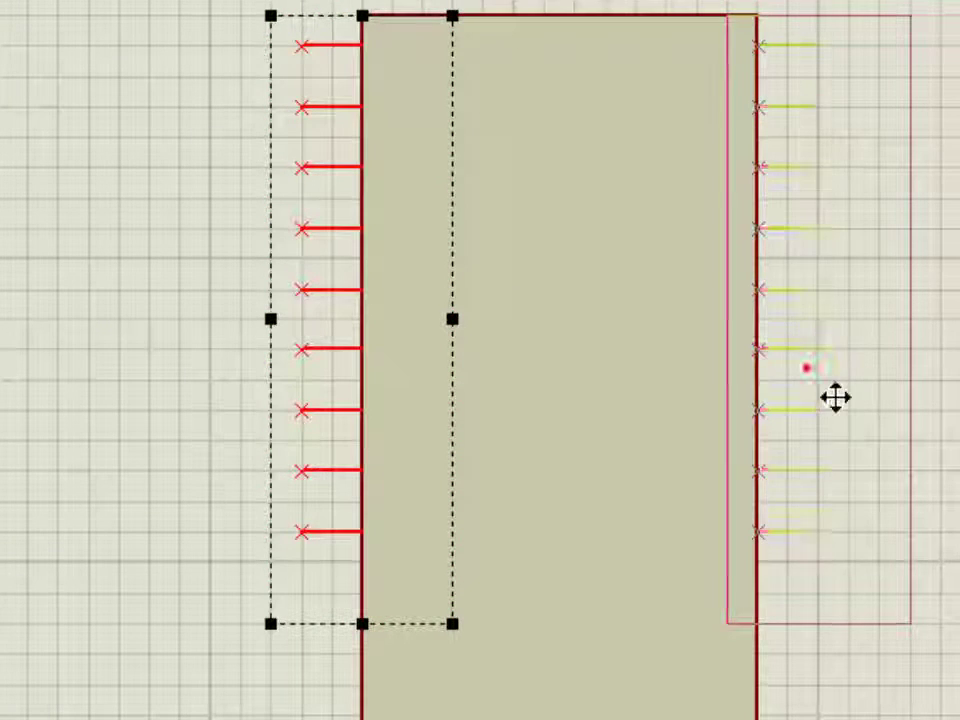
pyautogui.press('Escape')
pyautogui.press('Escape')
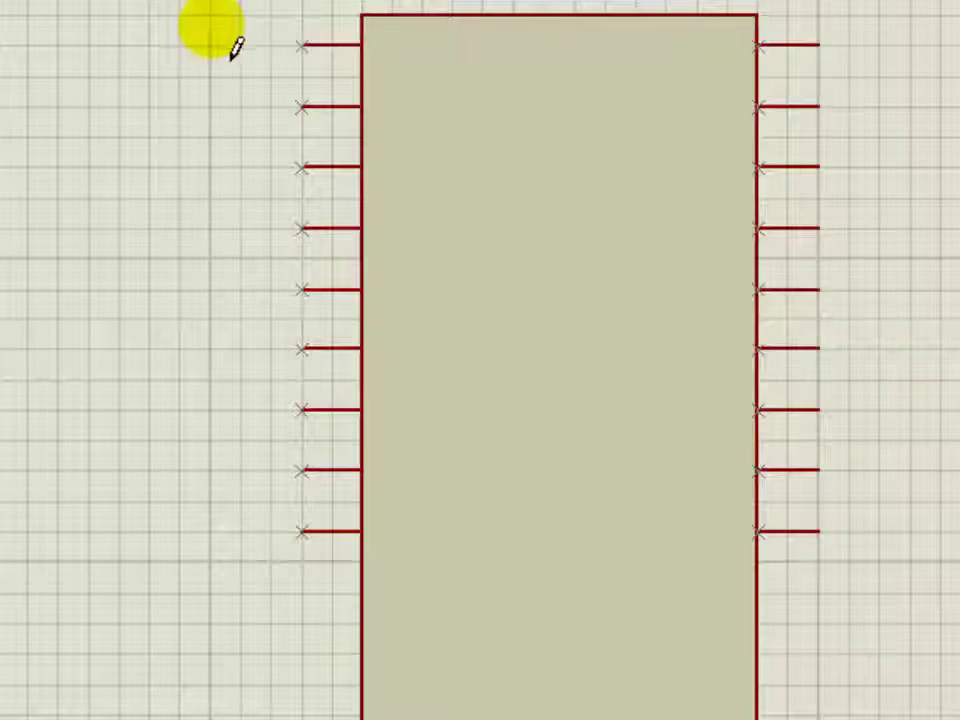
# - Mirror the nine right-hand pins horizontally and move them flush against the chip body's right edge
pyautogui.scroll(3, 418, 289)
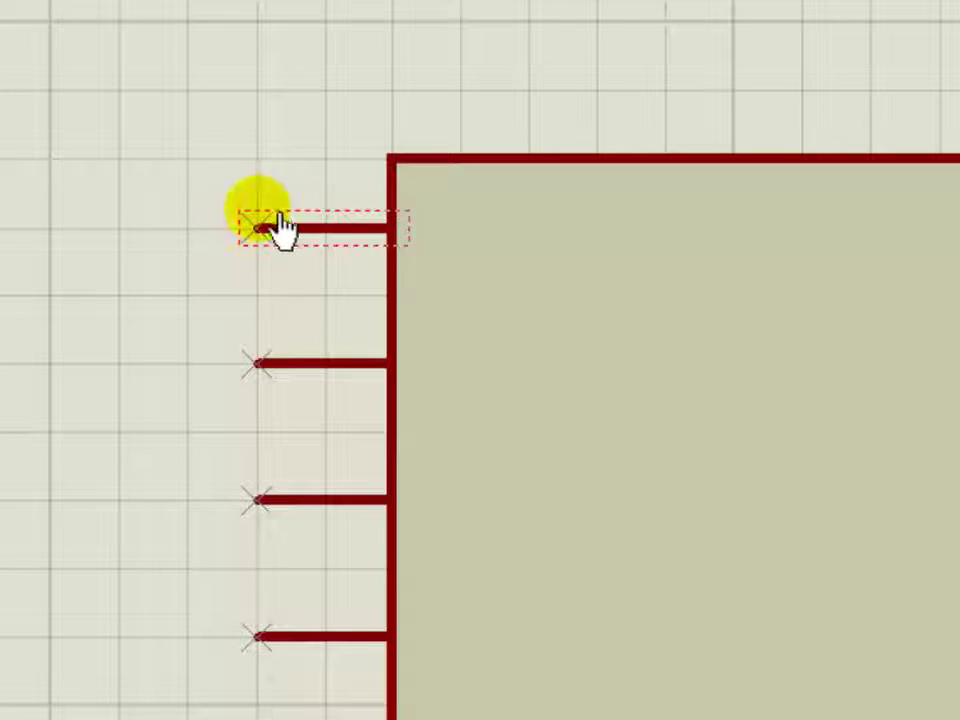
pyautogui.scroll(-2, 275, 243)
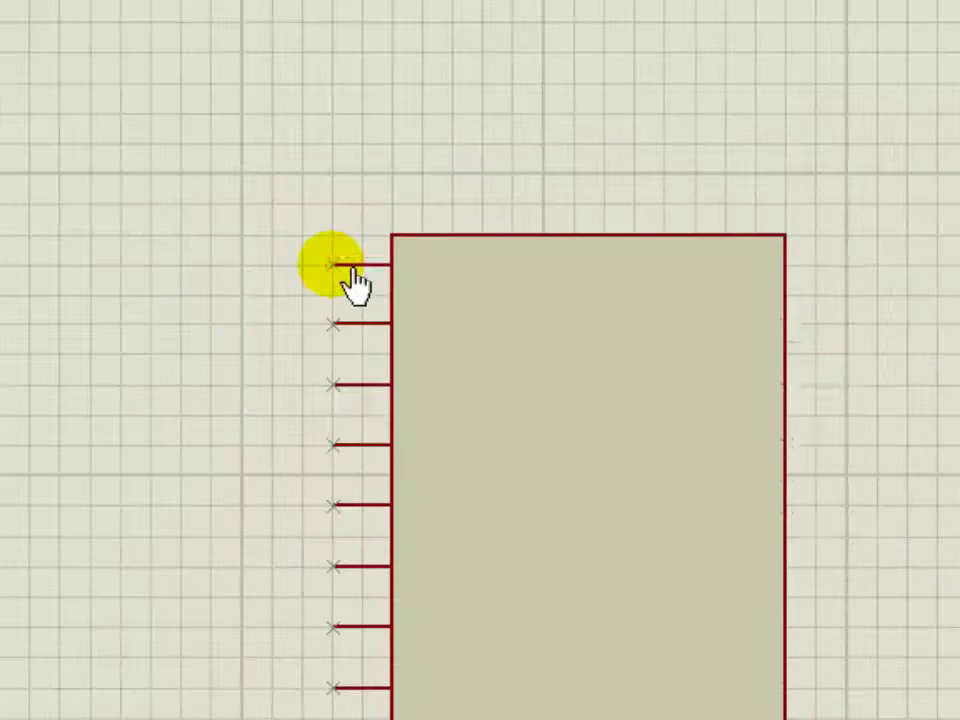
pyautogui.scroll(3, 189, 283)
pyautogui.scroll(-3, 189, 274)
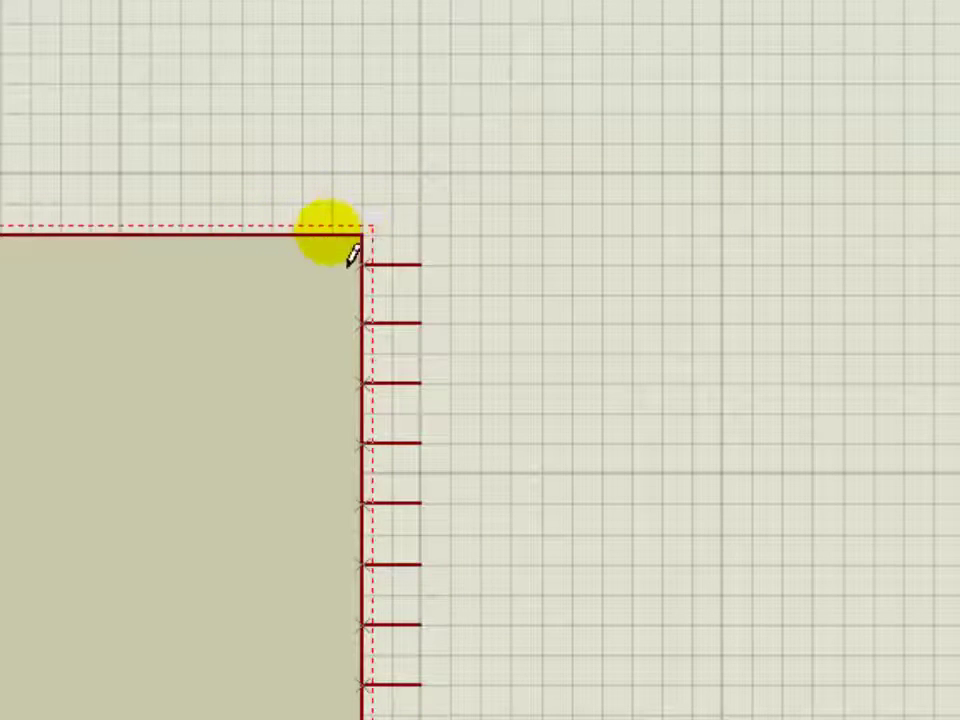
pyautogui.scroll(-1, 440, 545)
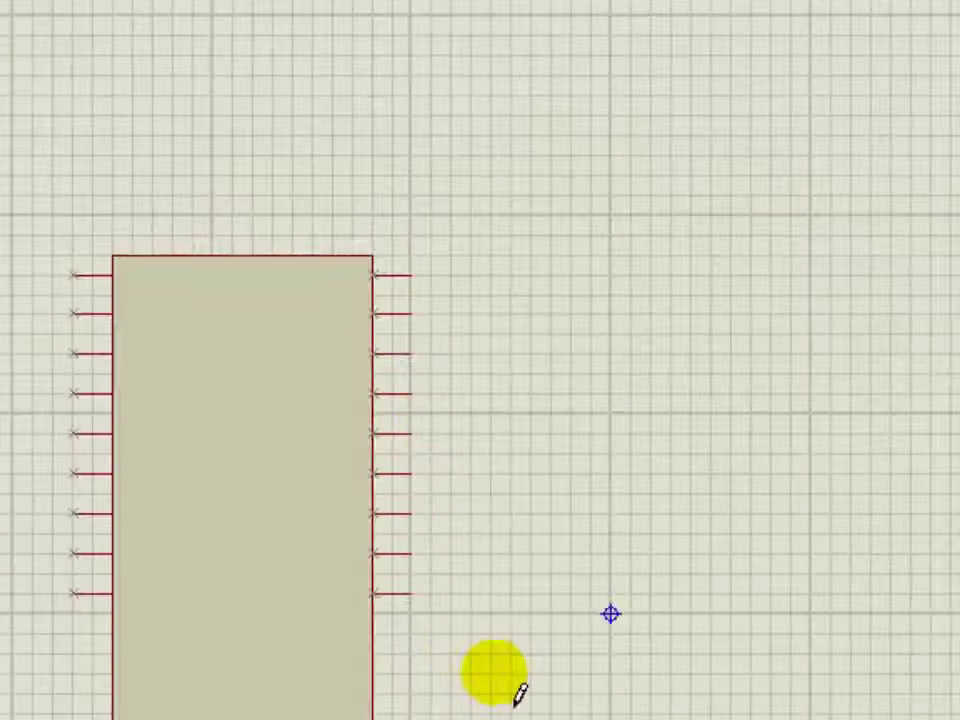
pyautogui.moveTo(489, 672); pyautogui.dragTo(312, 175)
pyautogui.rightClick(403, 372)
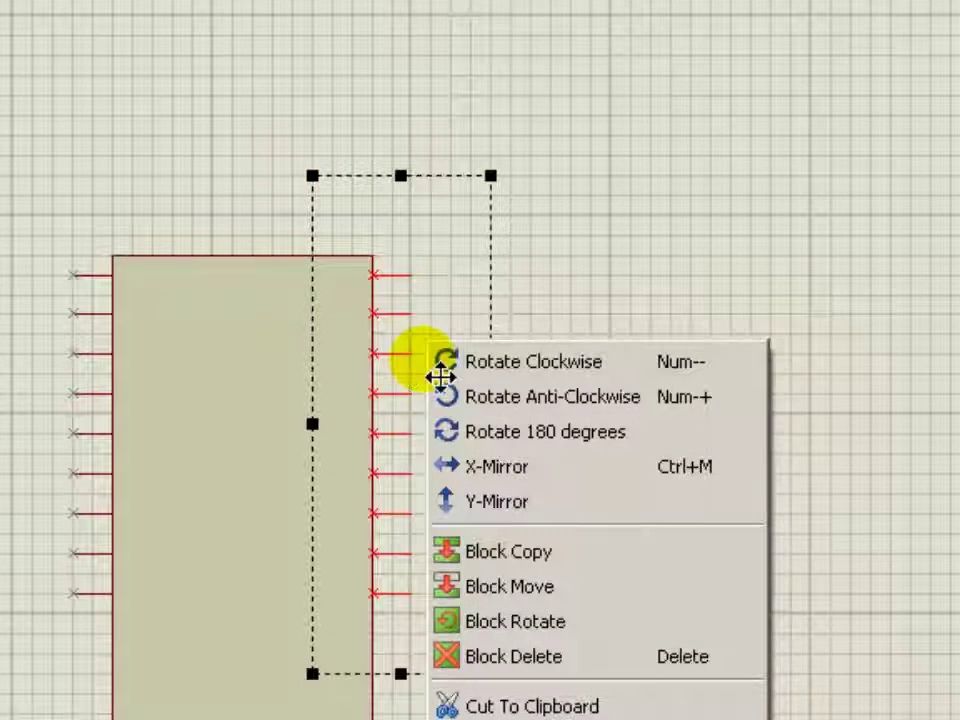
pyautogui.click(490, 466)
pyautogui.scroll(2, 414, 422)
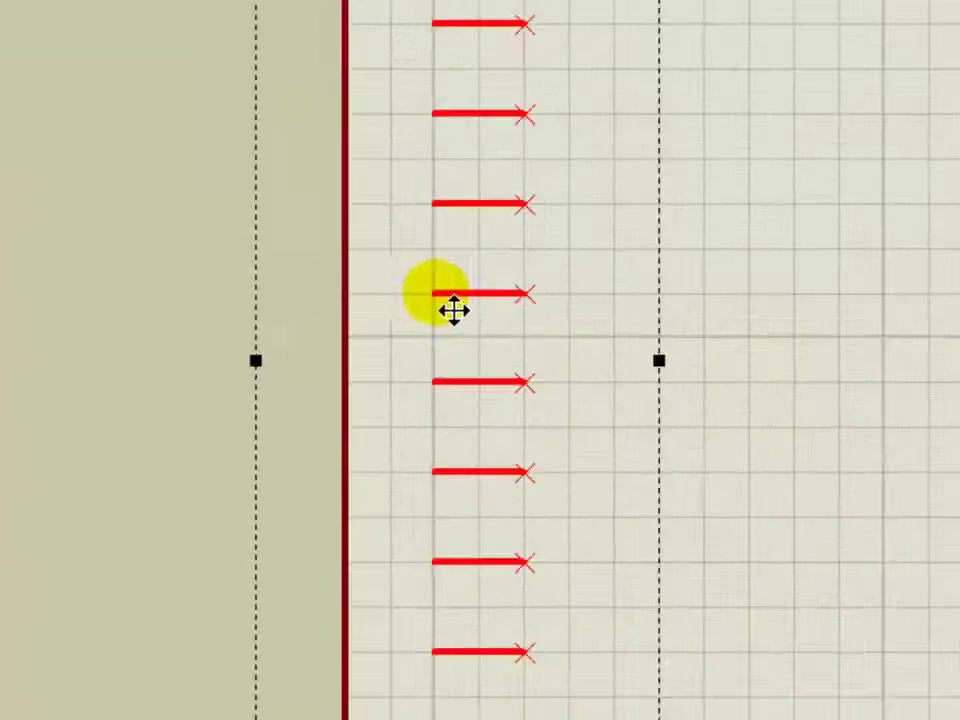
pyautogui.moveTo(385, 310); pyautogui.dragTo(368, 310)
pyautogui.click(689, 310)
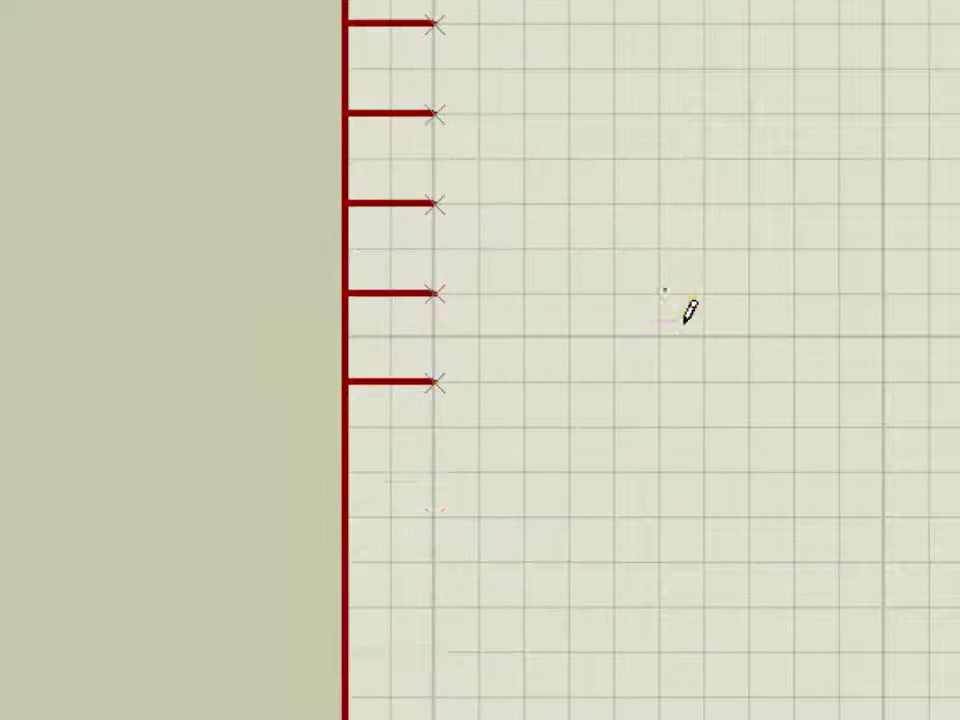
# - Give the uppermost left pin the default number 1 and the name A0, following the HT12E datasheet pinout
pyautogui.scroll(2, 535, 285)
pyautogui.scroll(-4, 128, 312)
pyautogui.scroll(3, 128, 312)
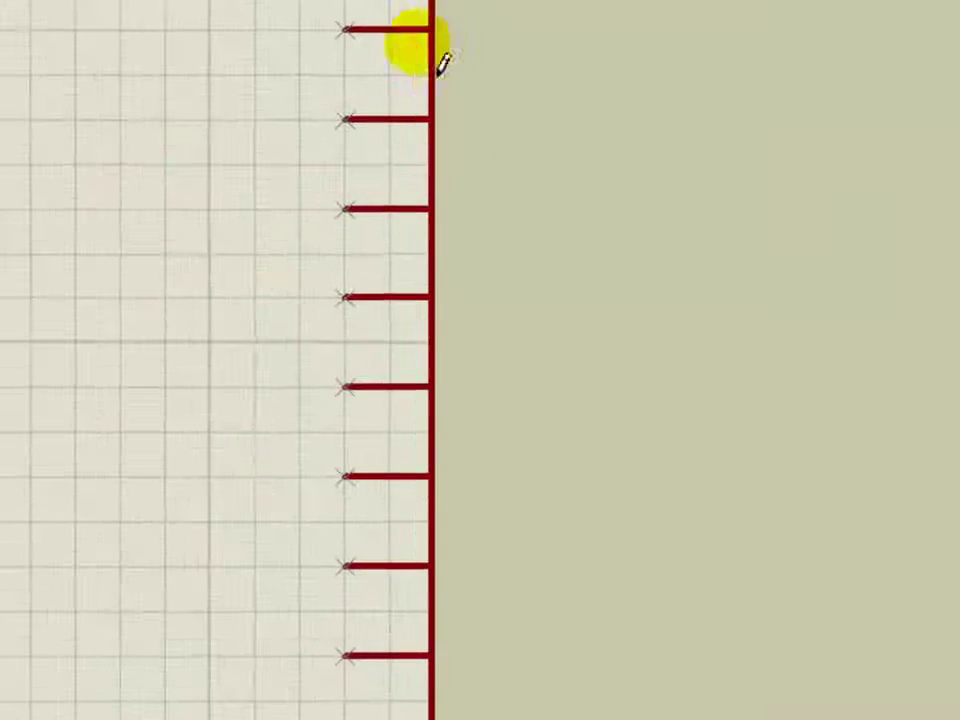
pyautogui.scroll(-1, 375, 79)
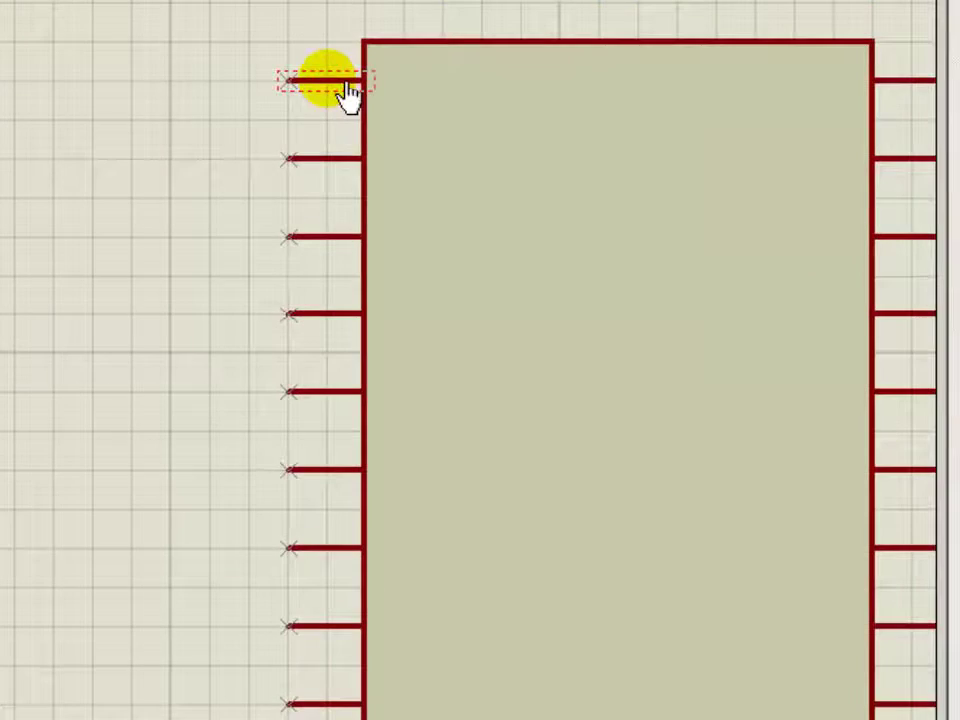
pyautogui.doubleClick(345, 84)
pyautogui.click(205, 167)
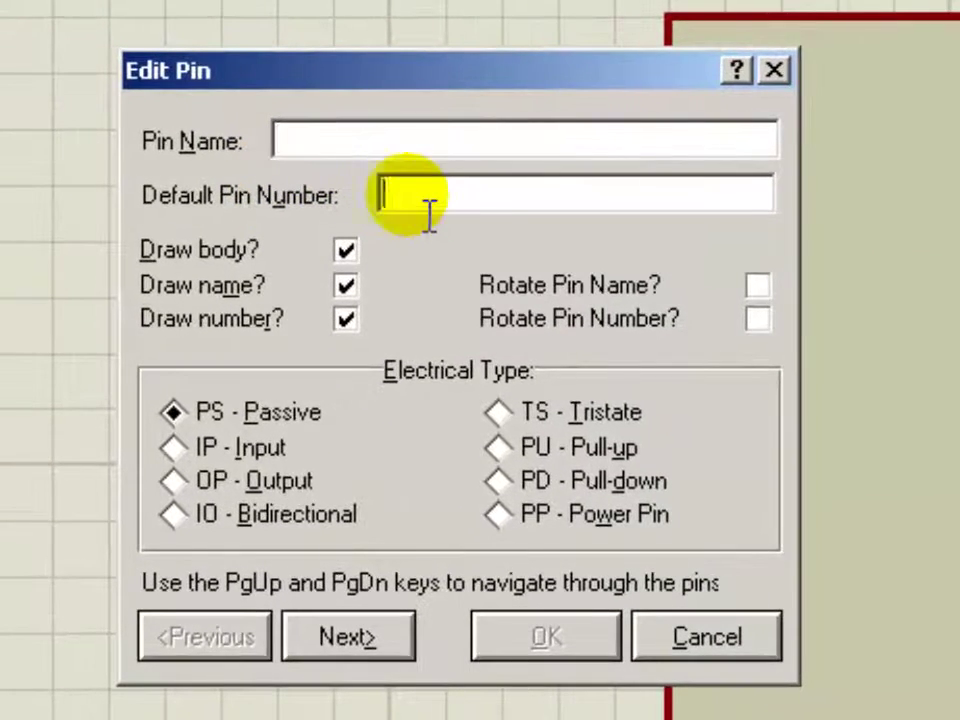
pyautogui.write('1')
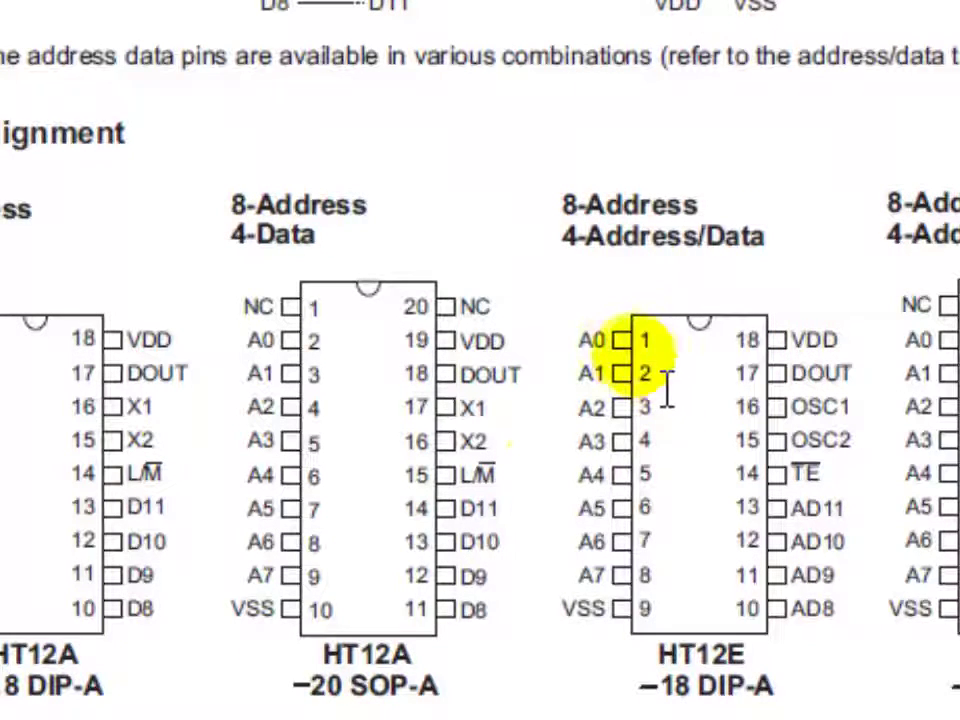
pyautogui.moveTo(579, 339); pyautogui.dragTo(594, 340)
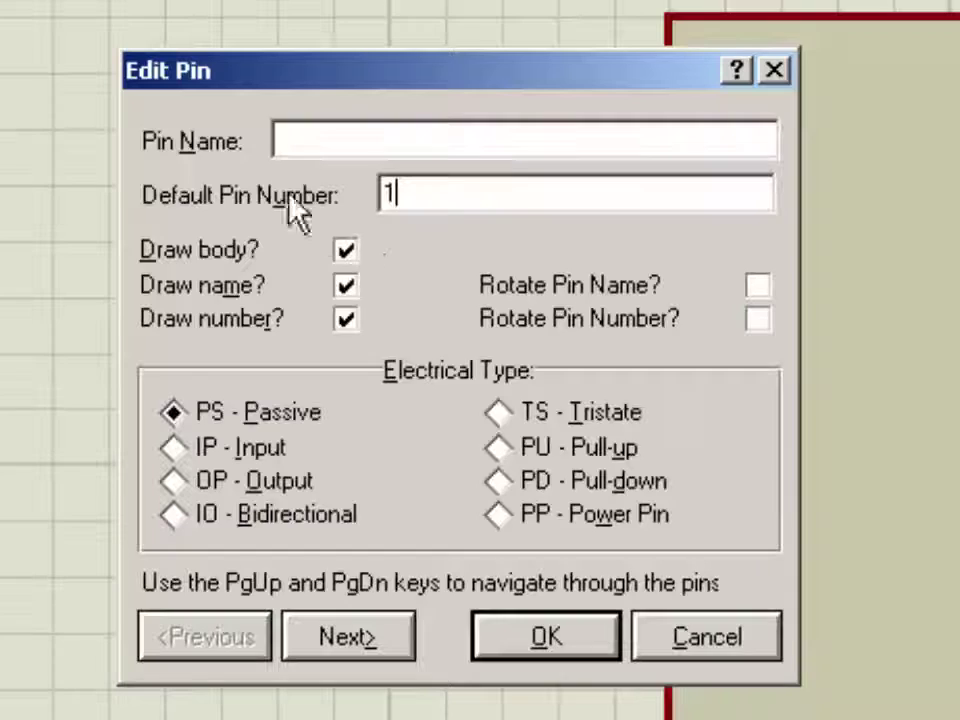
pyautogui.click(310, 148)
pyautogui.write('A0')
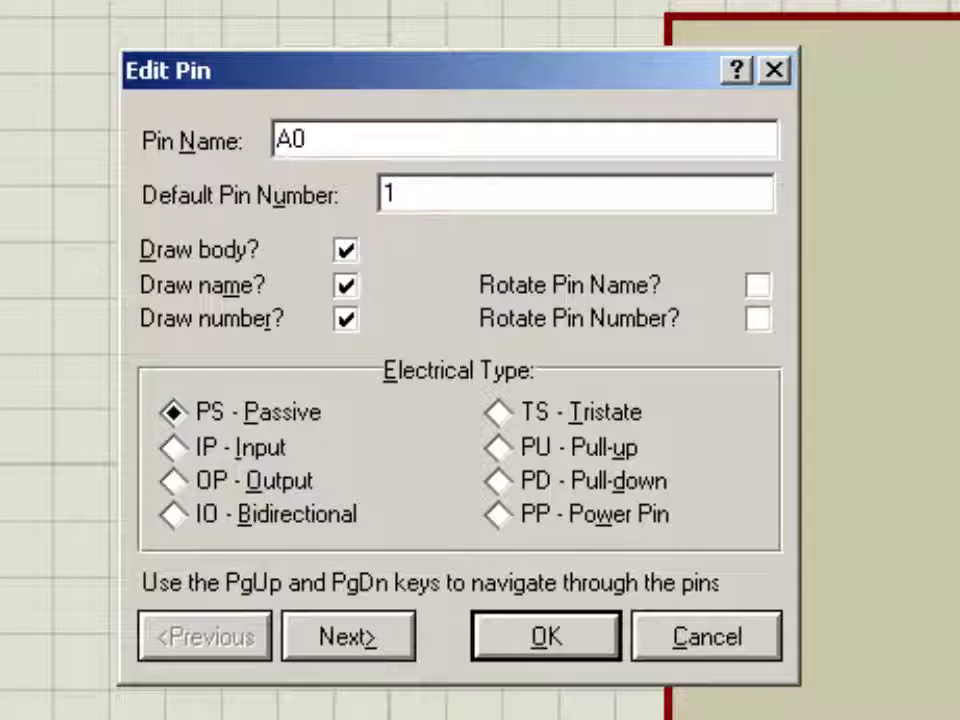
pyautogui.click(600, 630)
# - Give the second left pin from the upper corner the default number 2 and the name A1
pyautogui.click(617, 190)
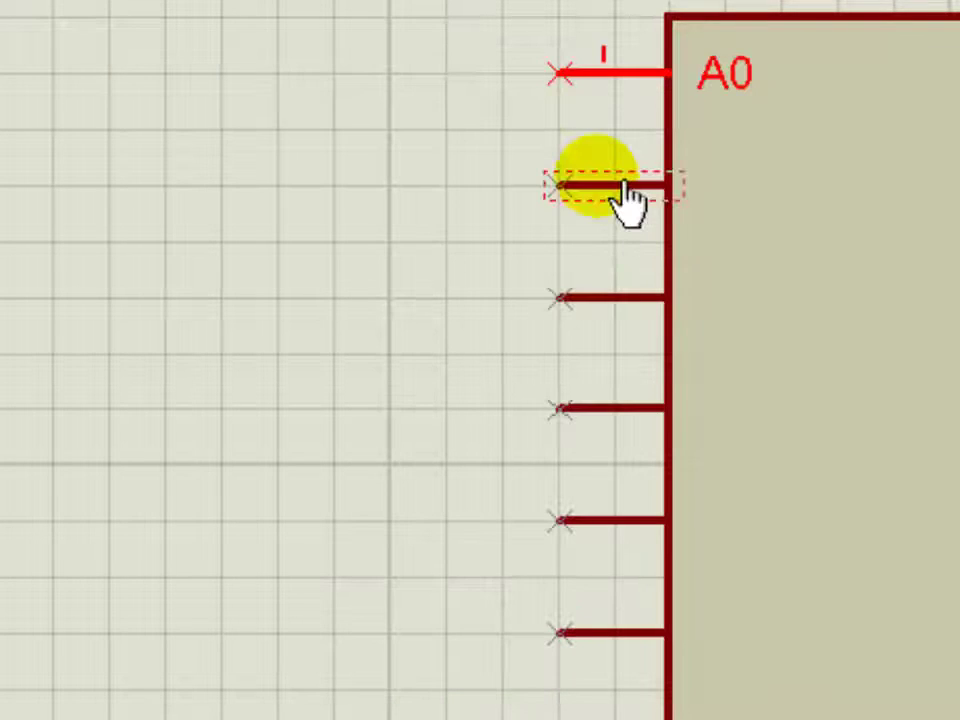
pyautogui.click(600, 184)
pyautogui.write('2')
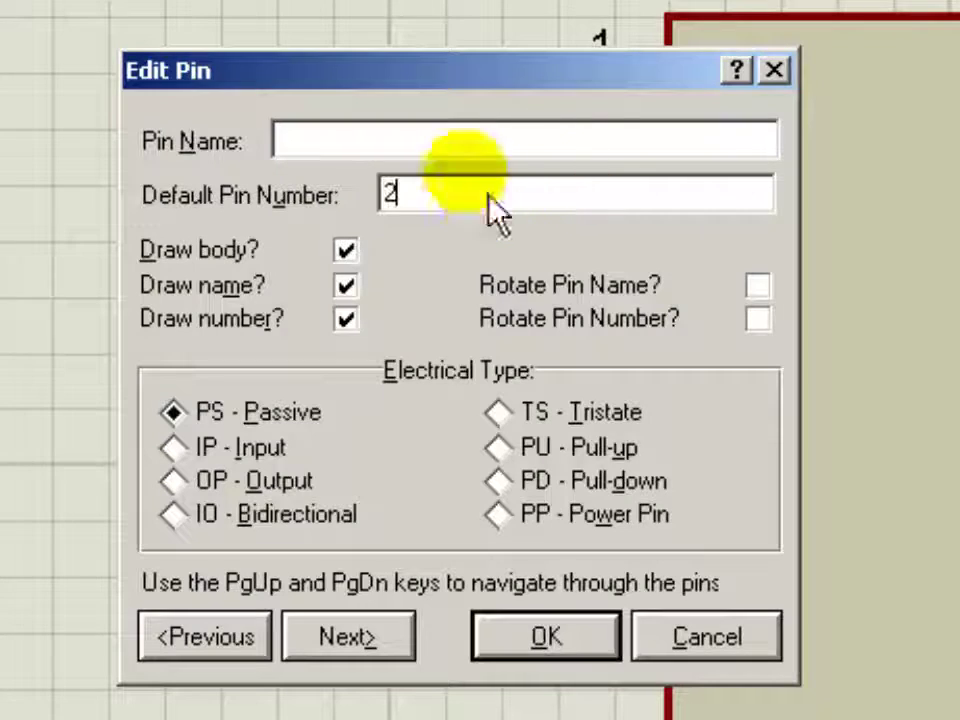
pyautogui.click(440, 143)
pyautogui.write('A1')
pyautogui.press('Return')
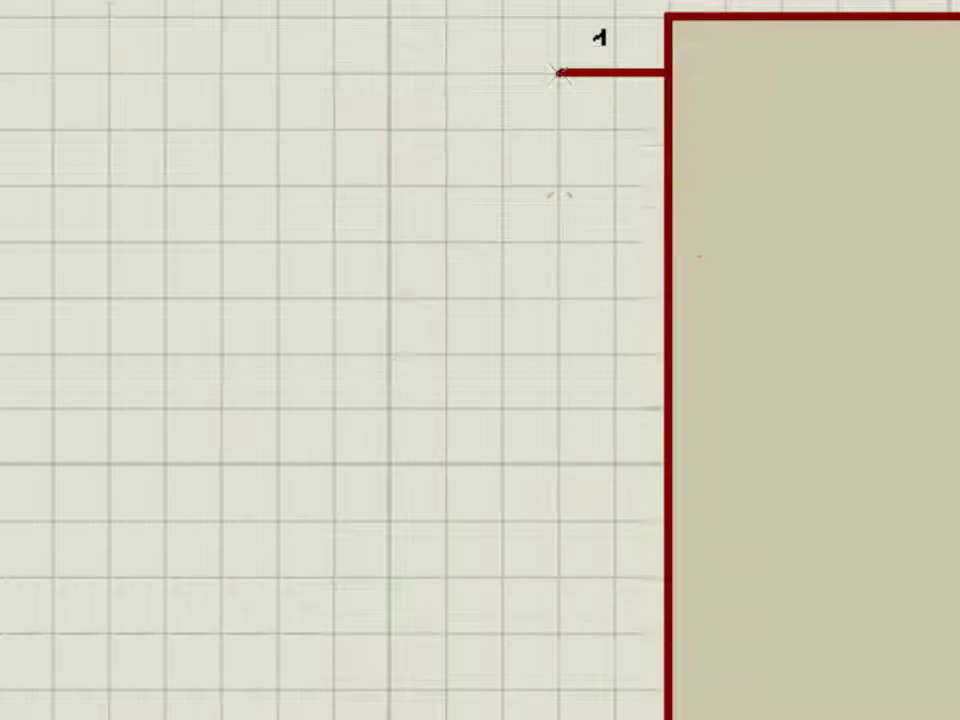
# - Give the third left pin, directly below A1, the default number 3 and the name A2
pyautogui.click(630, 318)
pyautogui.click(626, 318)
pyautogui.click(439, 200)
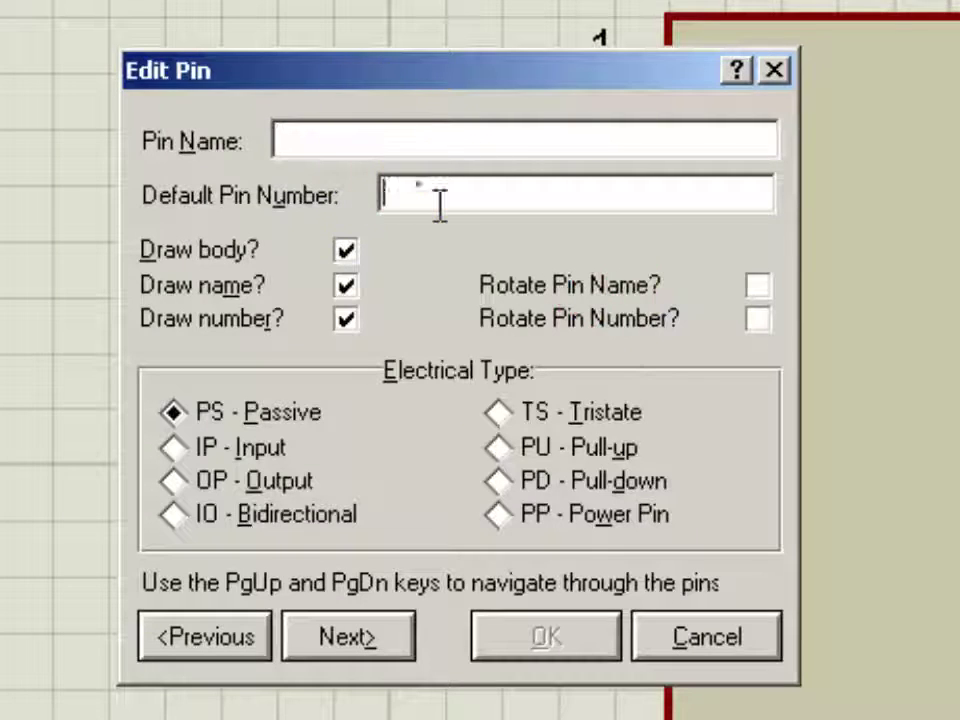
pyautogui.write('3')
pyautogui.click(383, 141)
pyautogui.write('A')
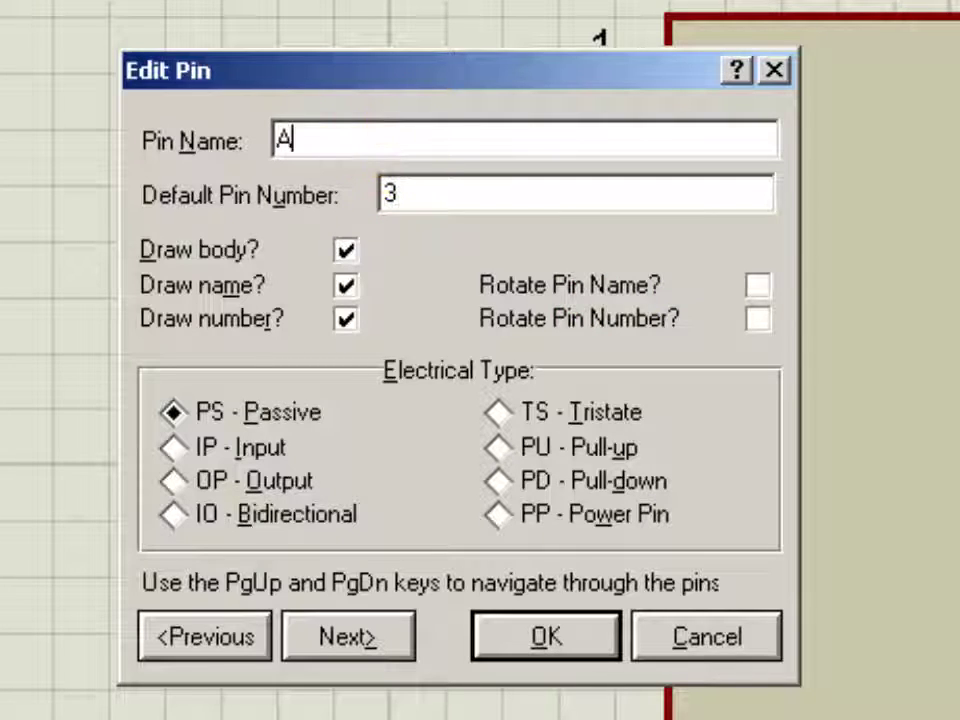
pyautogui.write('2')
pyautogui.press('Return')
# - Give the fourth left pin, directly below A2, the default number 4 and the name A3
pyautogui.click(602, 405)
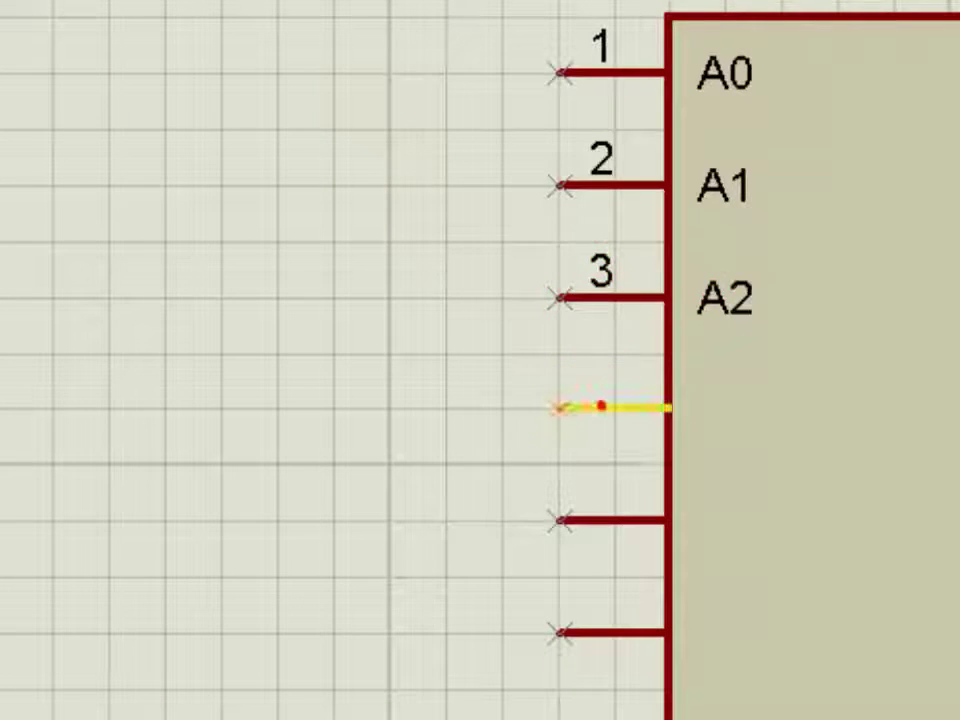
pyautogui.click(602, 405)
pyautogui.click(422, 199)
pyautogui.write('4')
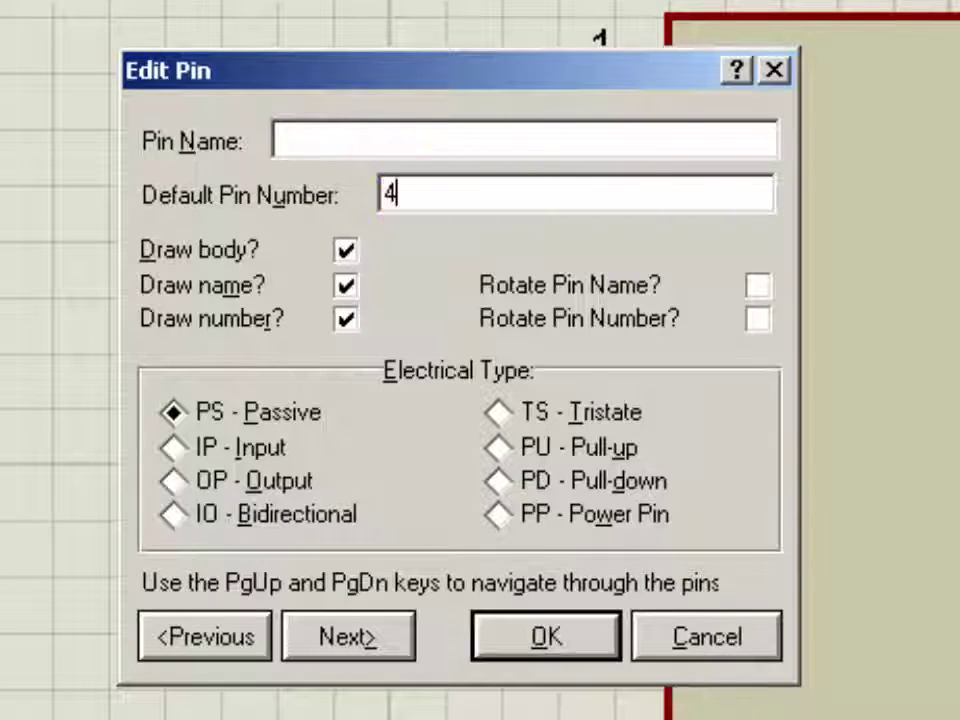
pyautogui.click(383, 145)
pyautogui.write('A3')
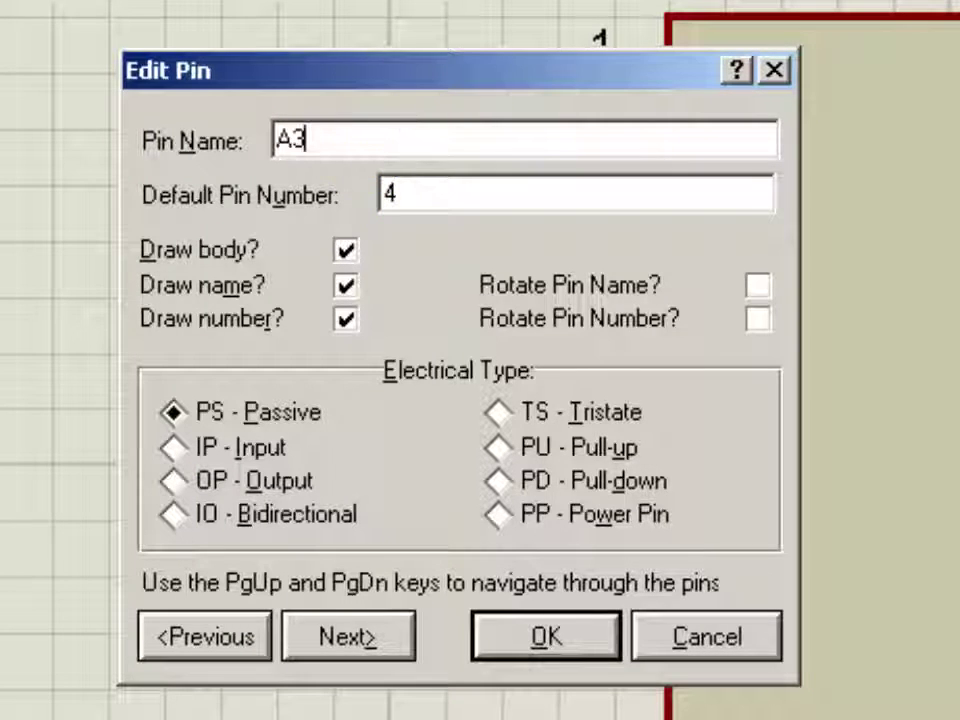
pyautogui.press('Return')
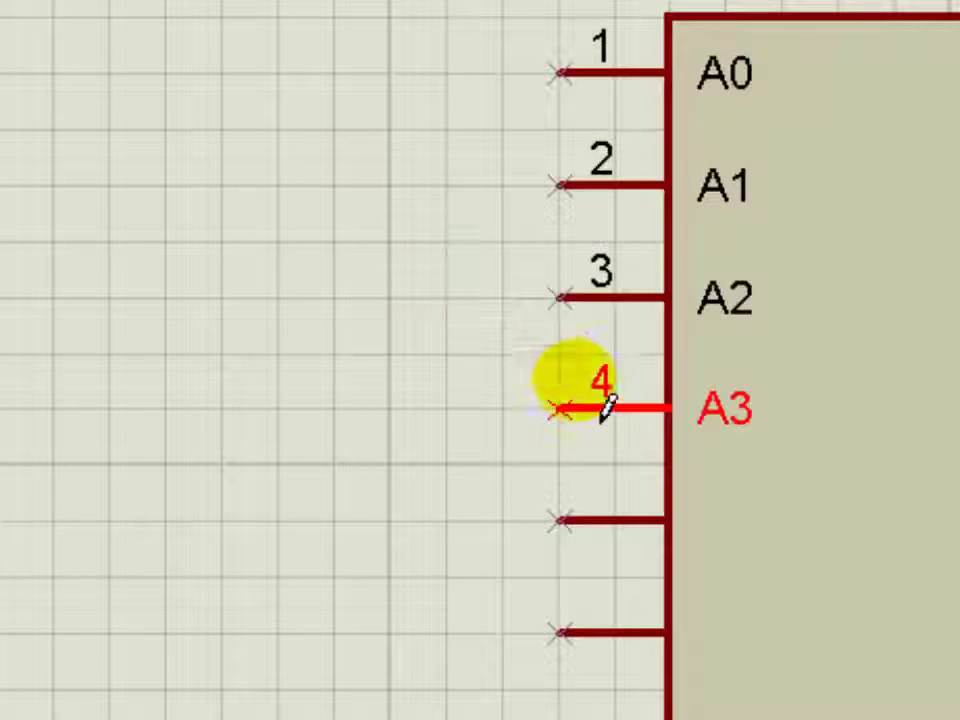
# - Give the fifth left pin, directly below A3, the default number 5 and the name A4
pyautogui.doubleClick(616, 524)
pyautogui.click(430, 200)
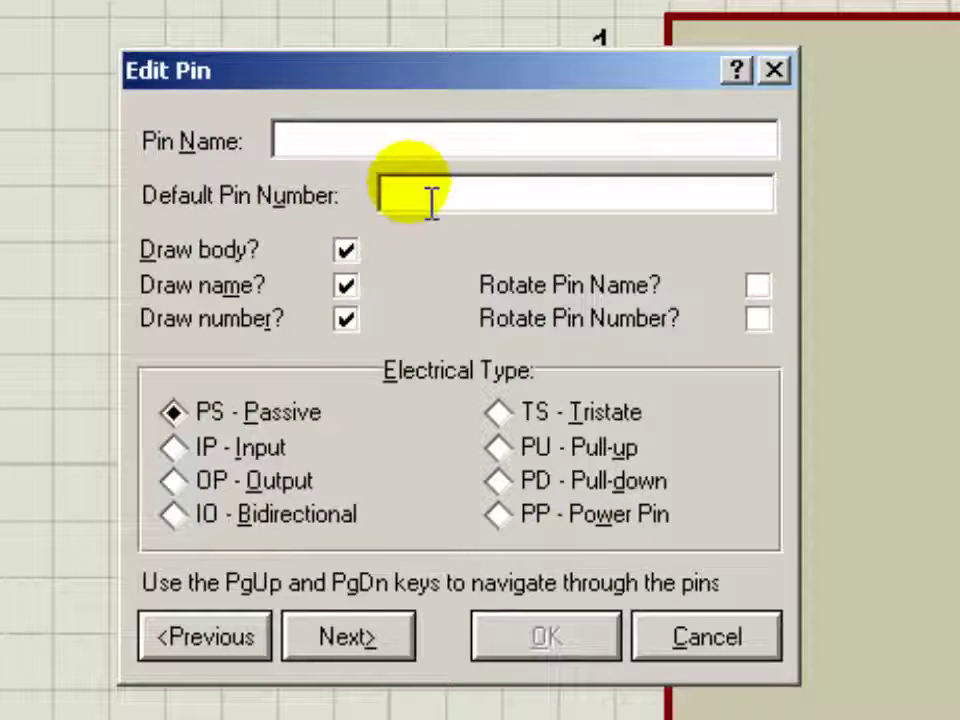
pyautogui.write('5')
pyautogui.click(377, 148)
pyautogui.write('A')
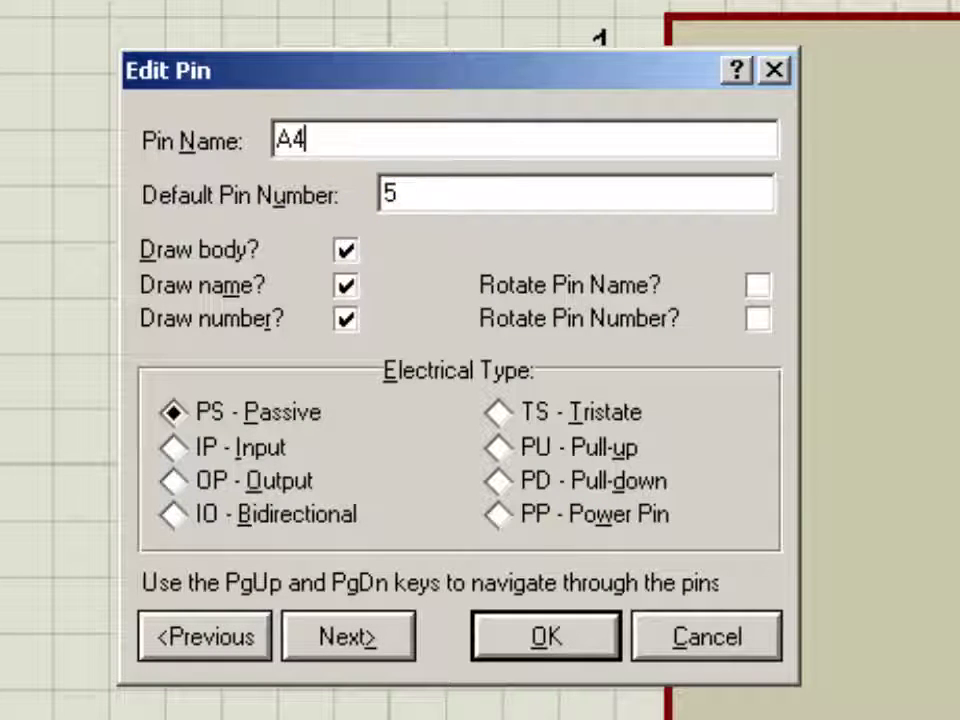
pyautogui.write('4')
pyautogui.press('Return')
# - Give the sixth left pin, directly below A4, the default number 6 and the name A5
pyautogui.click(616, 638)
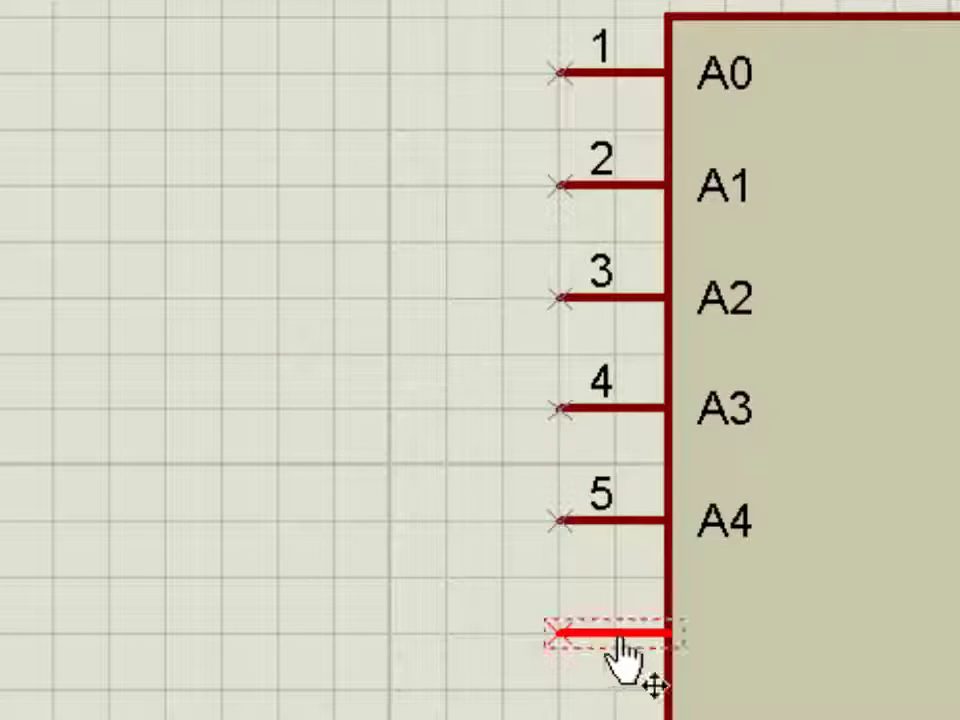
pyautogui.doubleClick(610, 636)
pyautogui.click(399, 204)
pyautogui.write('5')
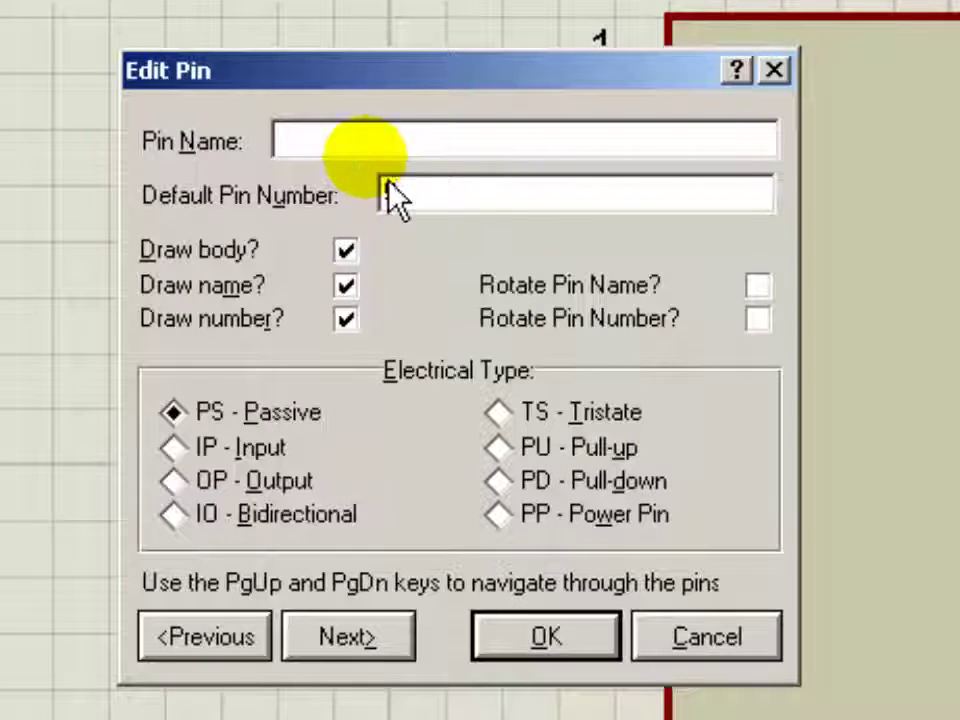
pyautogui.write('5')
pyautogui.press('BackSpace')
pyautogui.write('6')
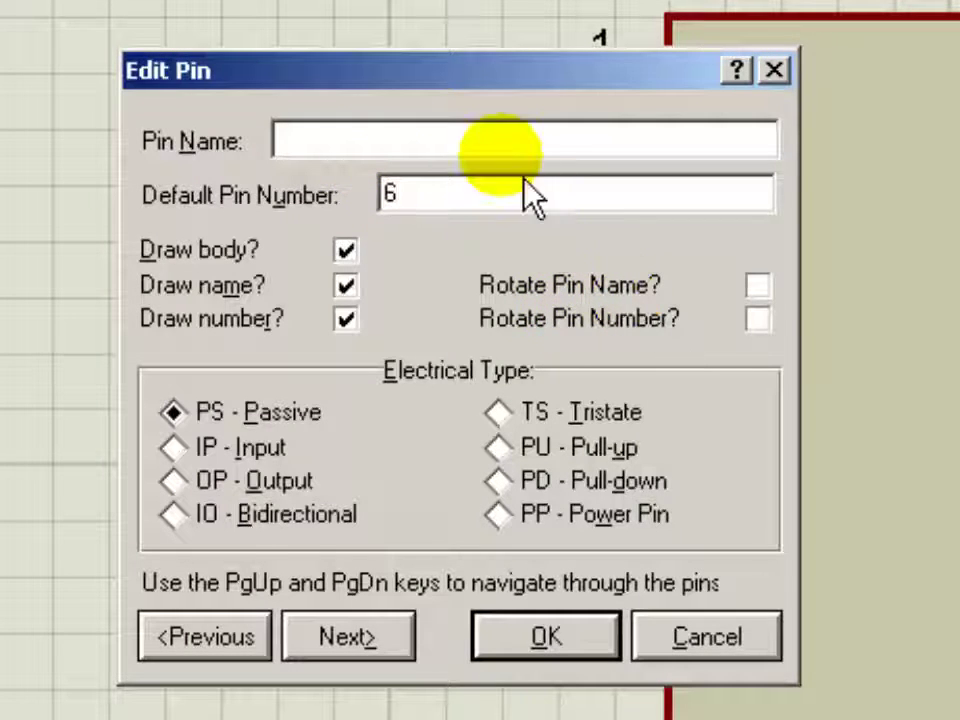
pyautogui.write('A5')
pyautogui.press('Return')
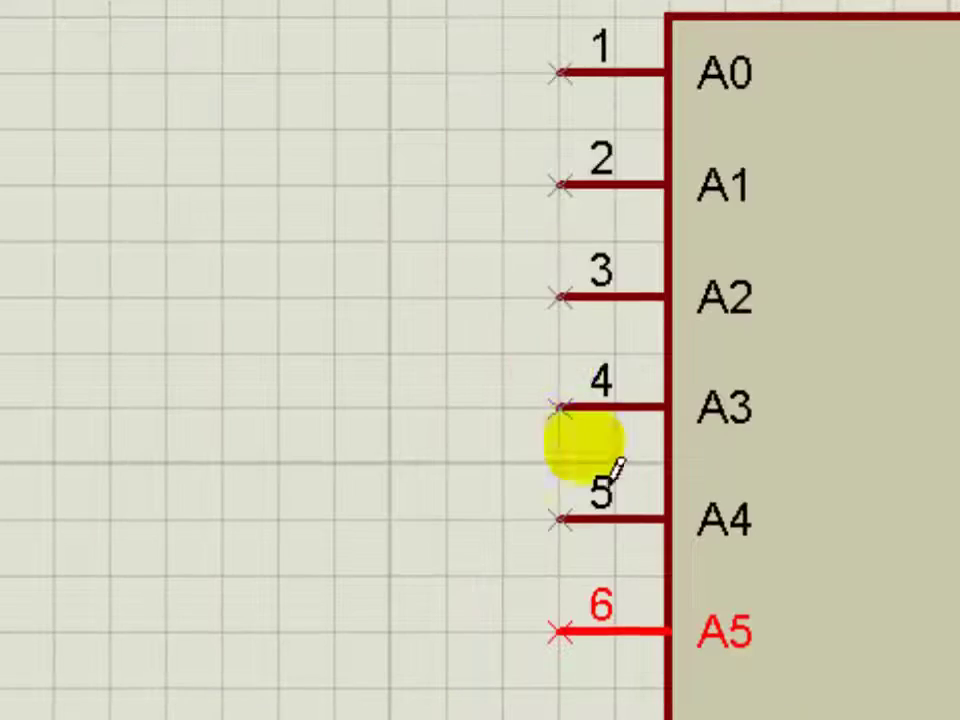
# - Give the seventh left pin, directly below A5, the default number 7 and the name A6
pyautogui.doubleClick(621, 707)
pyautogui.click(411, 191)
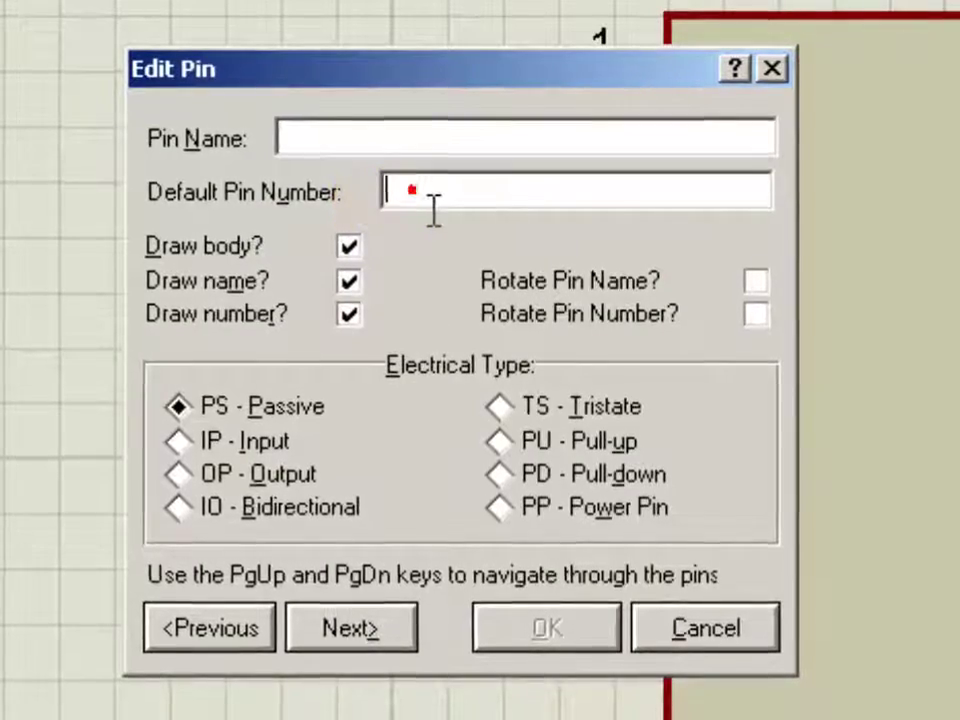
pyautogui.write('7')
pyautogui.click(404, 152)
pyautogui.write('A6')
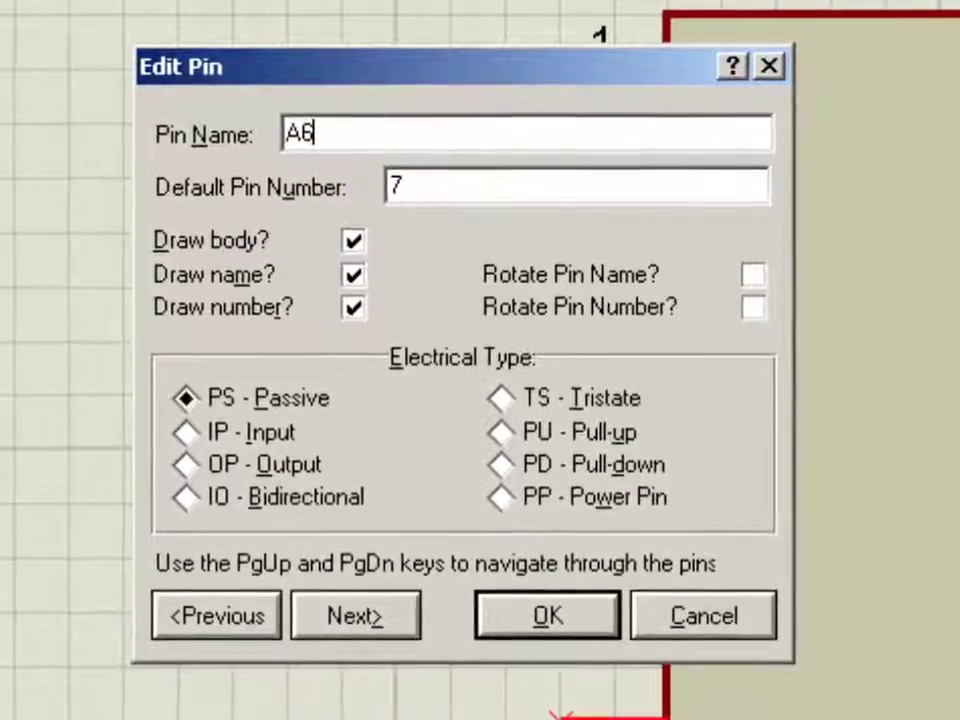
pyautogui.press('Return')
# - Give the eighth left pin, directly below A6, the default number 8 and the name A7
pyautogui.doubleClick(621, 707)
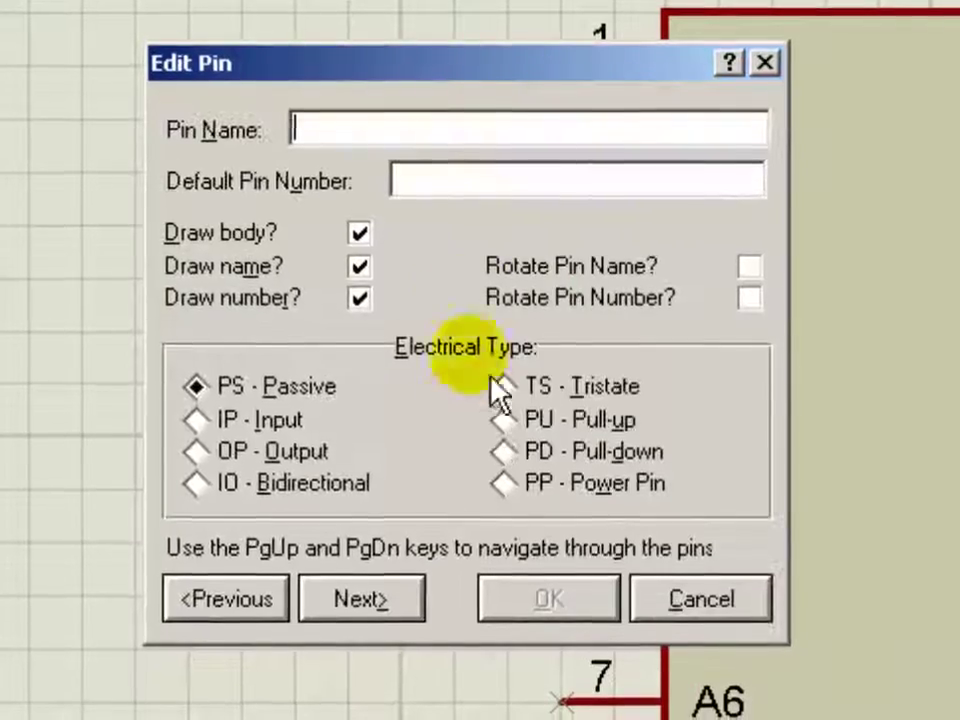
pyautogui.click(482, 190)
pyautogui.write('8')
pyautogui.click(406, 127)
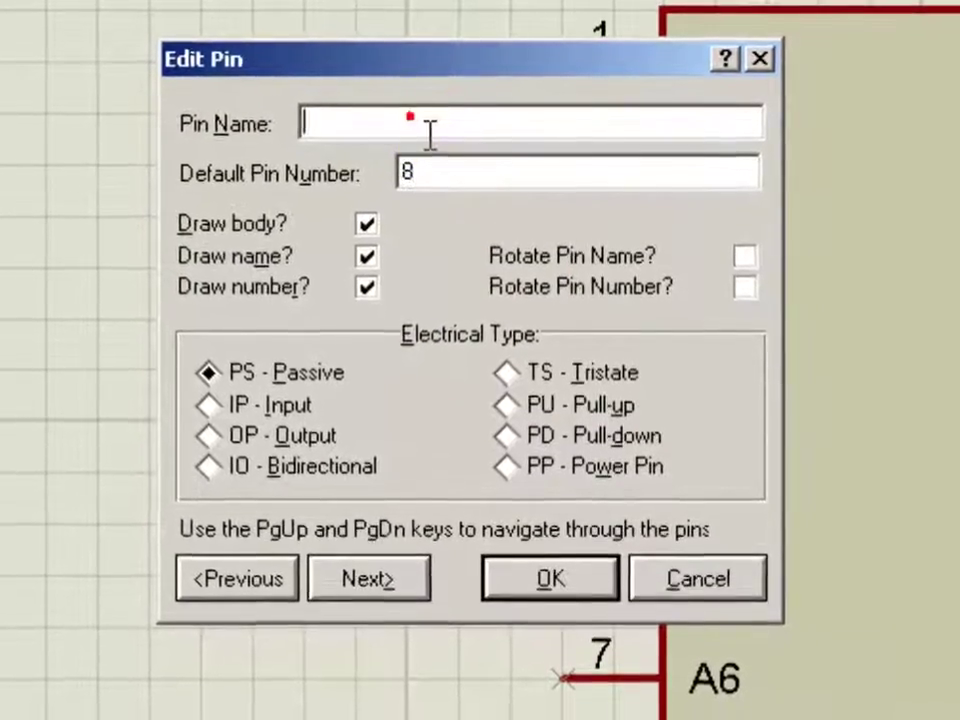
pyautogui.write('A7')
pyautogui.press('Return')
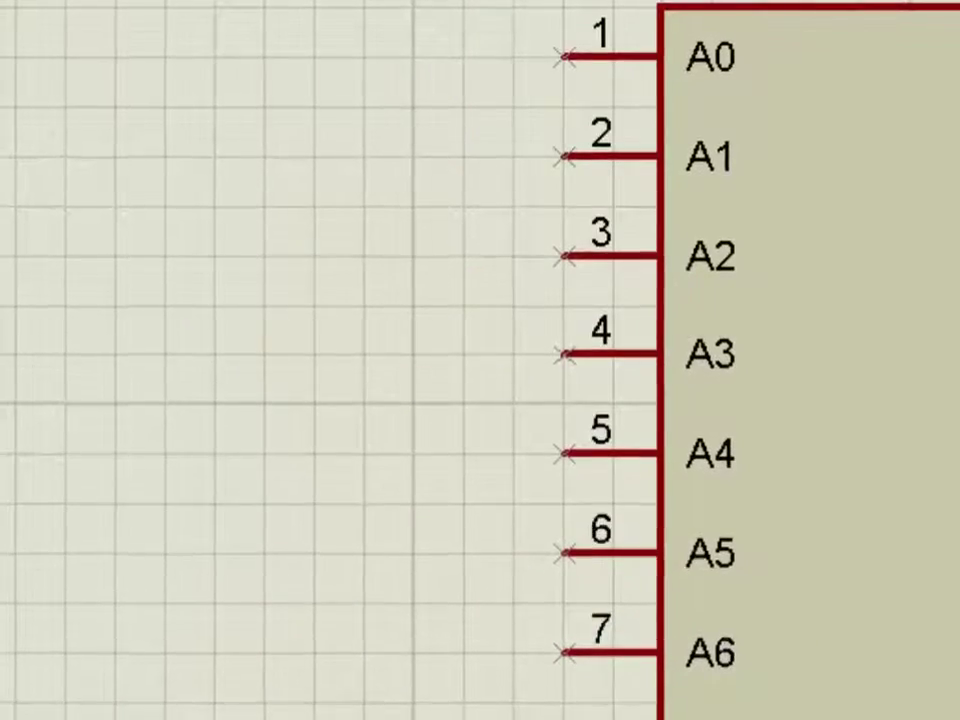
# - Give the lowest left pin, directly below A7, the default number 9 and the name VSS
pyautogui.moveTo(589, 283); pyautogui.dragTo(594, 536)
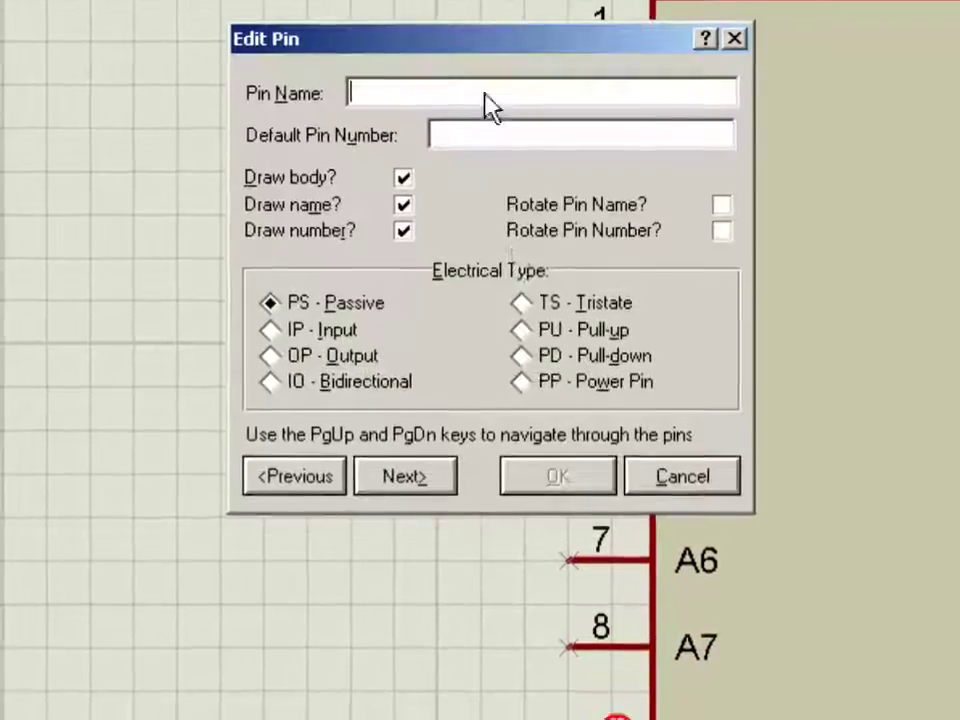
pyautogui.click(487, 133)
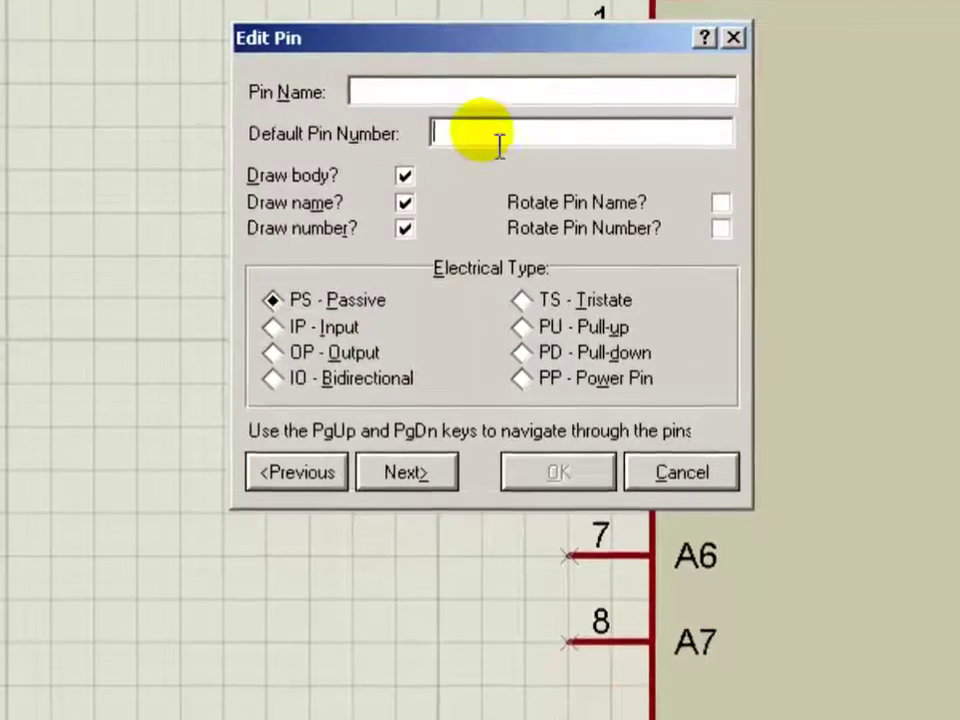
pyautogui.write('9')
pyautogui.click(443, 89)
pyautogui.write('GN')
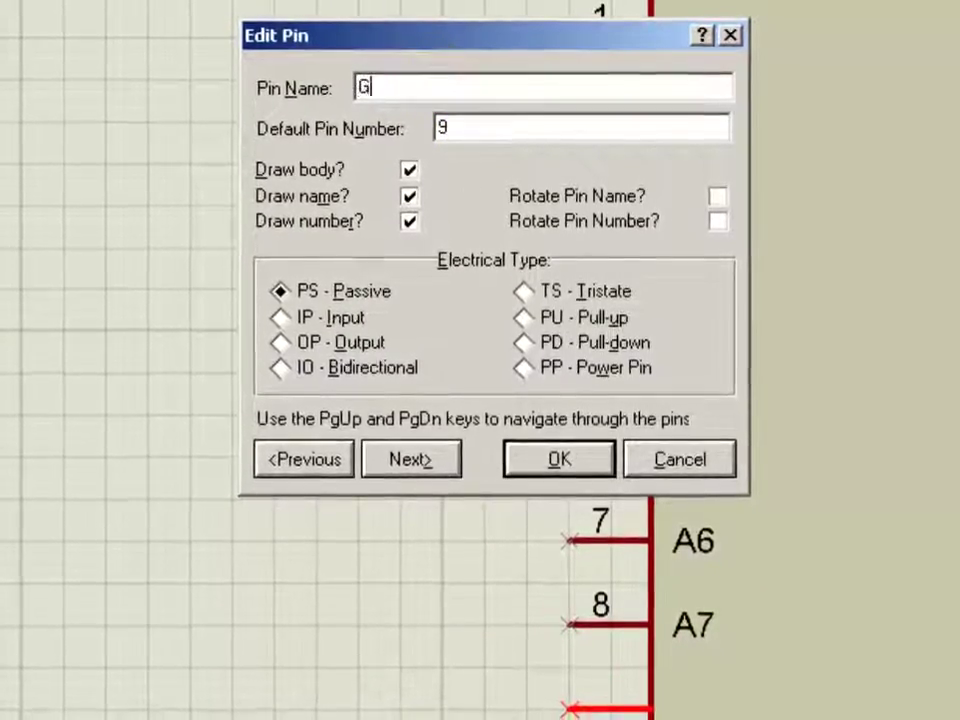
pyautogui.write('D')
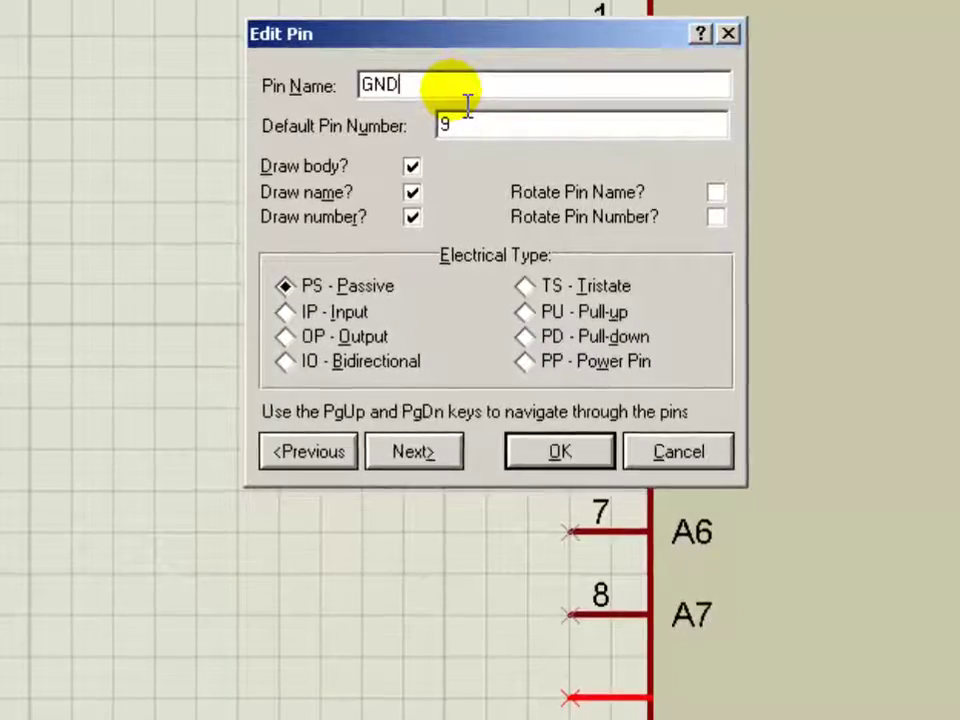
pyautogui.press('BackSpace')
pyautogui.press('BackSpace')
pyautogui.press('BackSpace')
pyautogui.write('V')
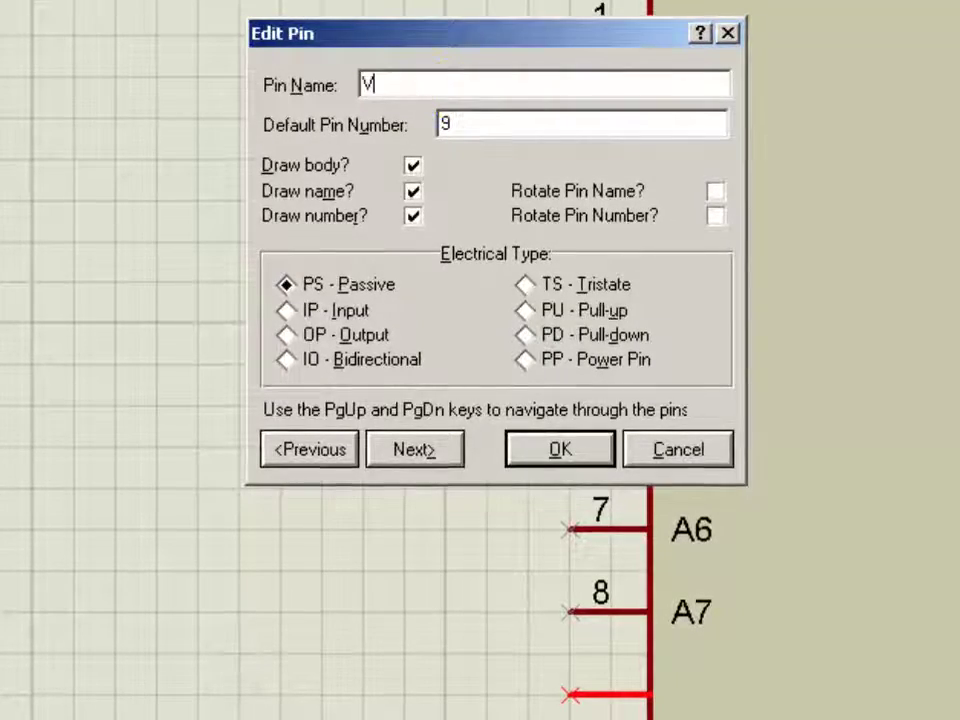
pyautogui.write('SS')
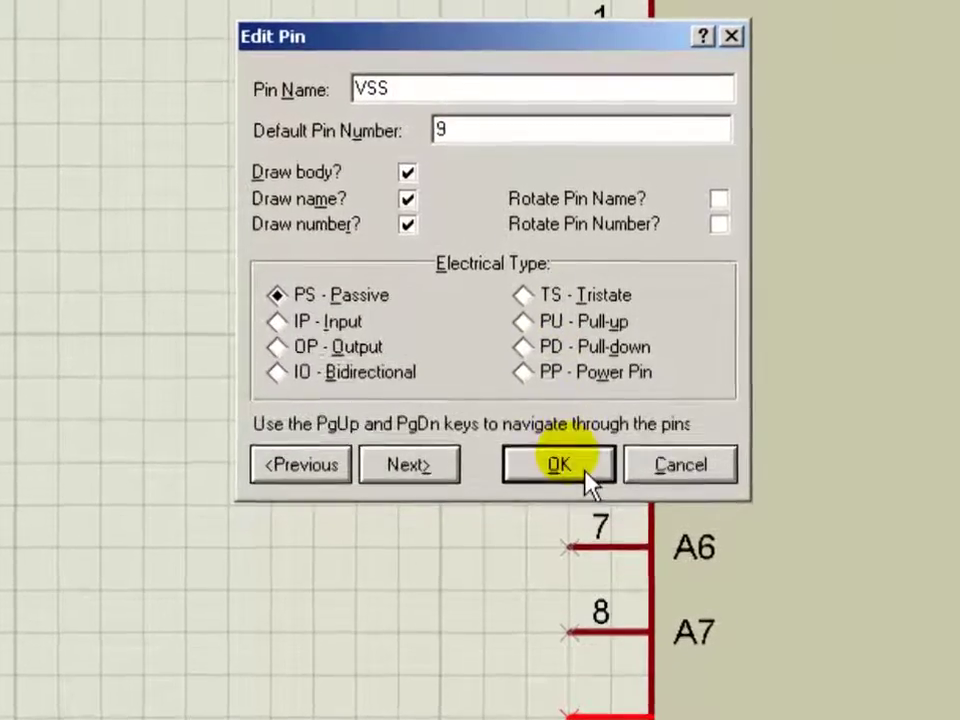
pyautogui.click(587, 474)
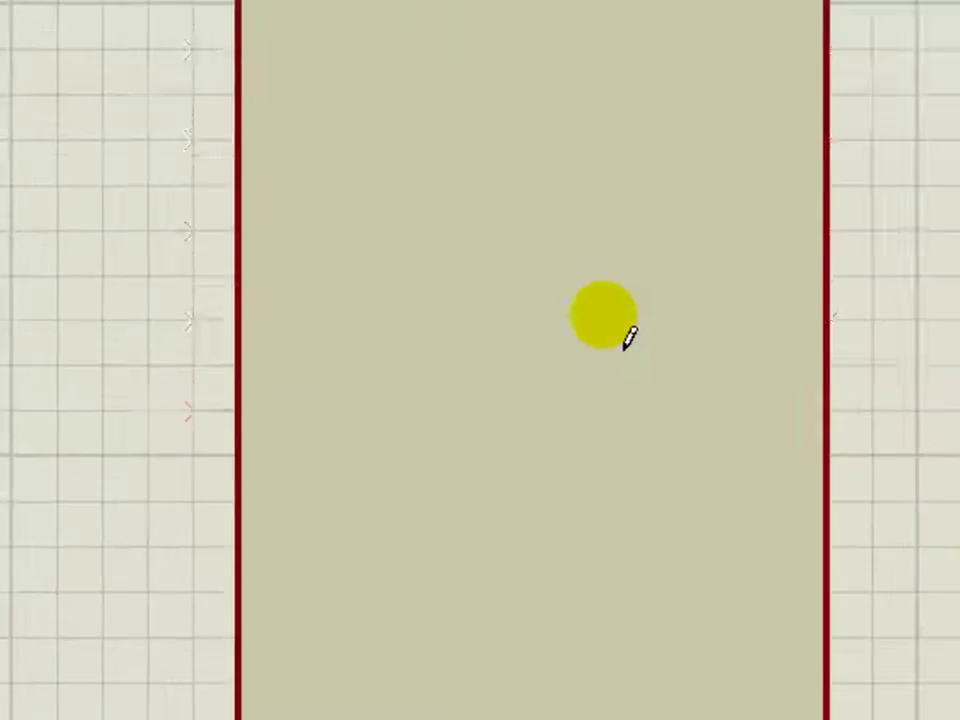
# - Give the lowest pin on the chip body's right edge the default number 10 and the name AD8
pyautogui.click(824, 421)
pyautogui.doubleClick(920, 445)
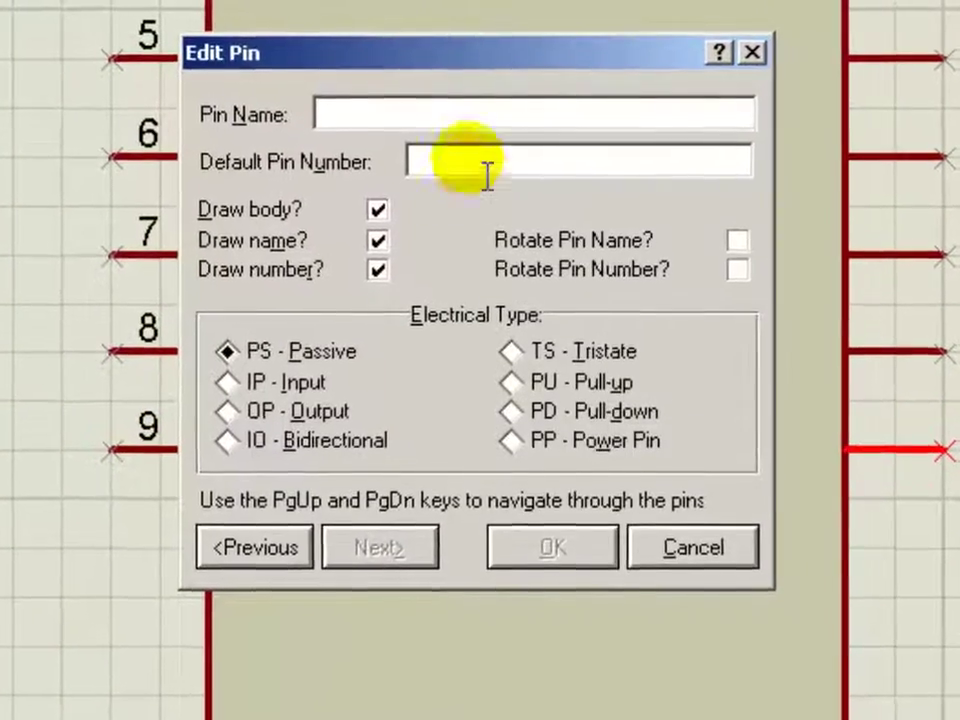
pyautogui.click(466, 164)
pyautogui.write('10')
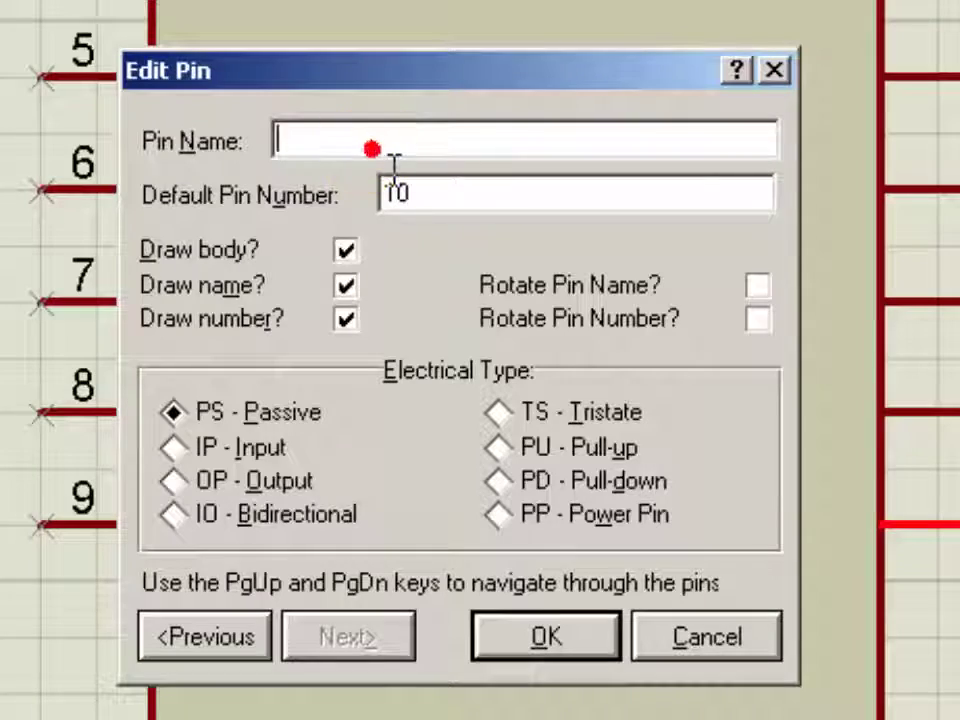
pyautogui.click(580, 650)
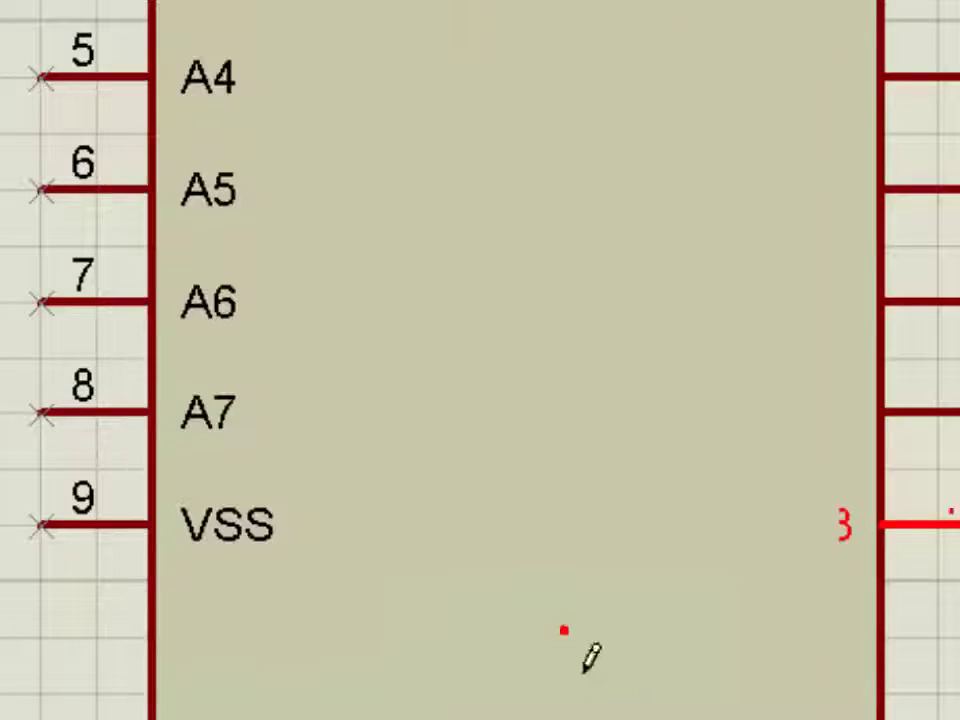
# - Give the second-lowest right pin, directly above AD8, the default number 11 and the name AD9
pyautogui.doubleClick(940, 416)
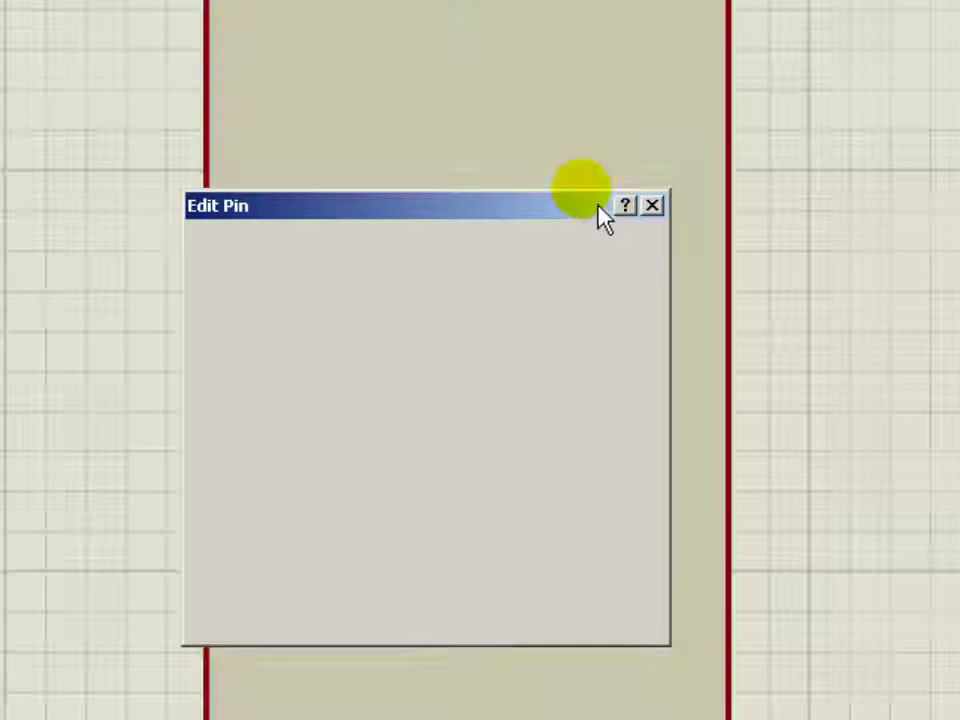
pyautogui.click(428, 295)
pyautogui.write('AD9')
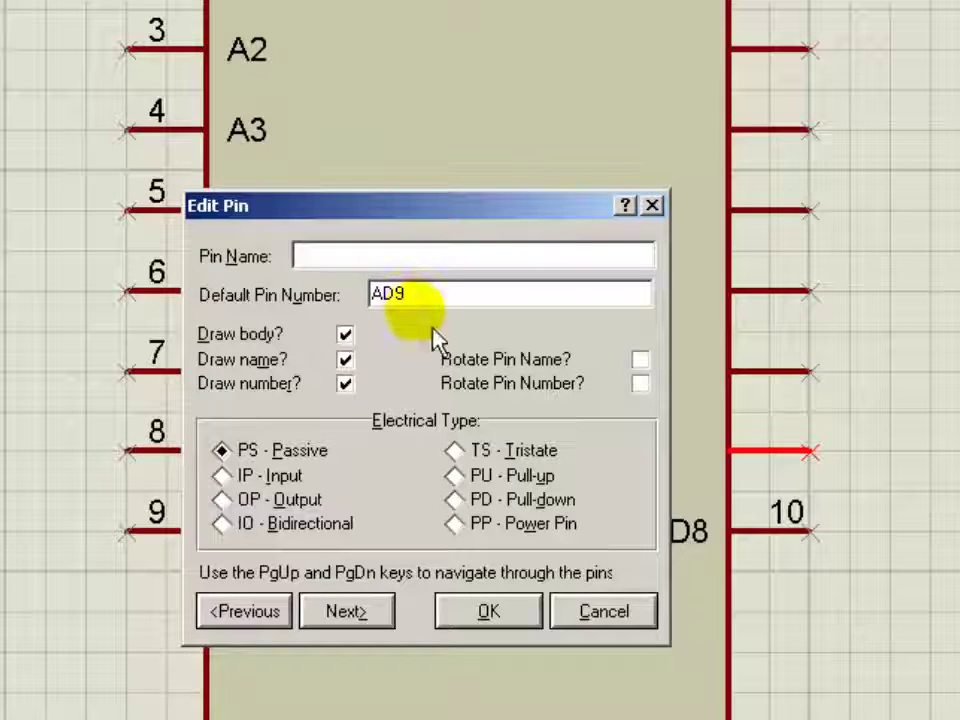
pyautogui.hotkey('ctrl', 'x')
pyautogui.click(354, 258)
pyautogui.hotkey('ctrl', 'v')
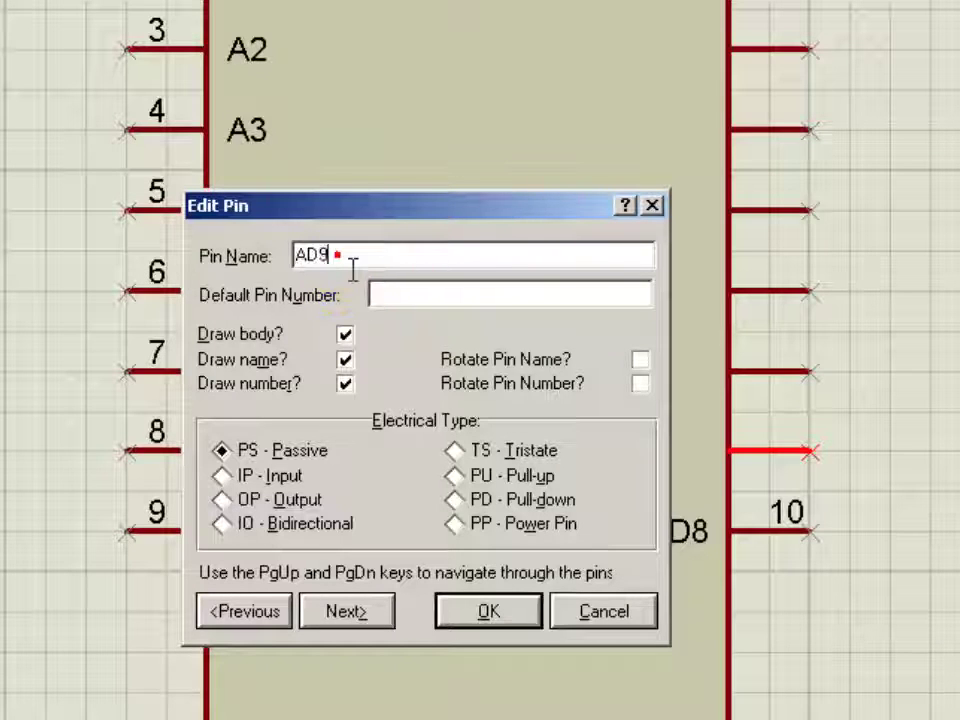
pyautogui.write('11')
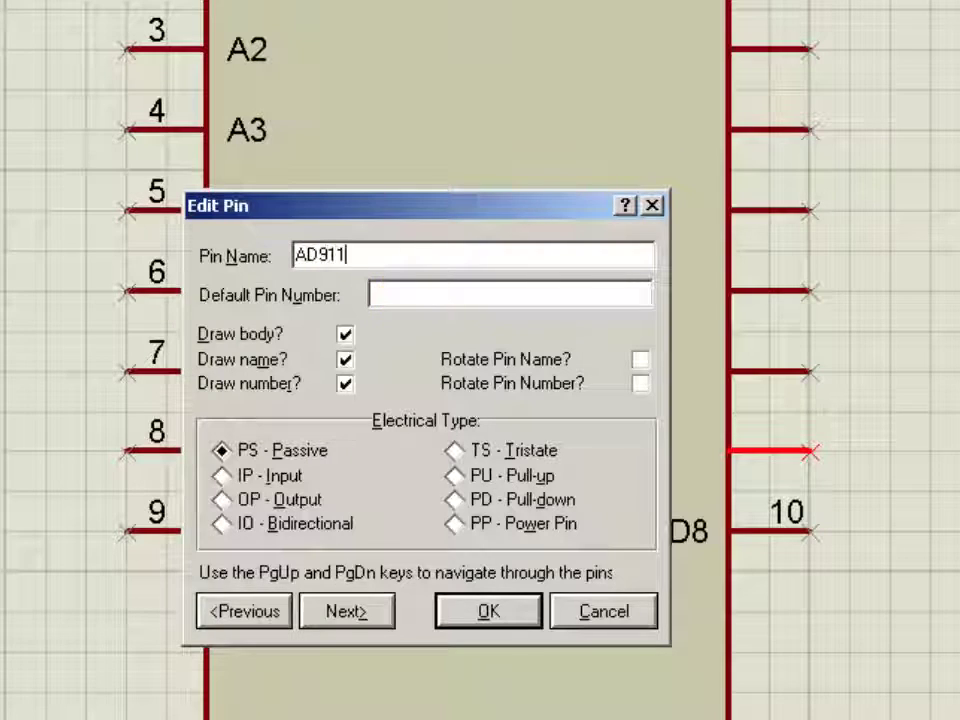
pyautogui.press('BackSpace')
pyautogui.press('BackSpace')
pyautogui.click(417, 305)
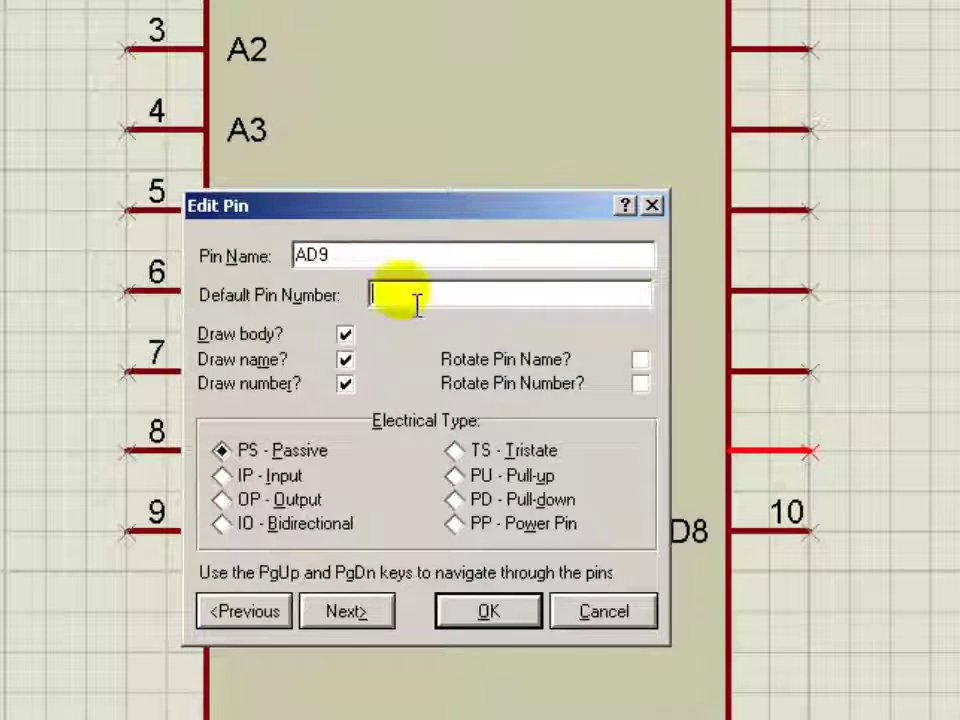
pyautogui.write('11')
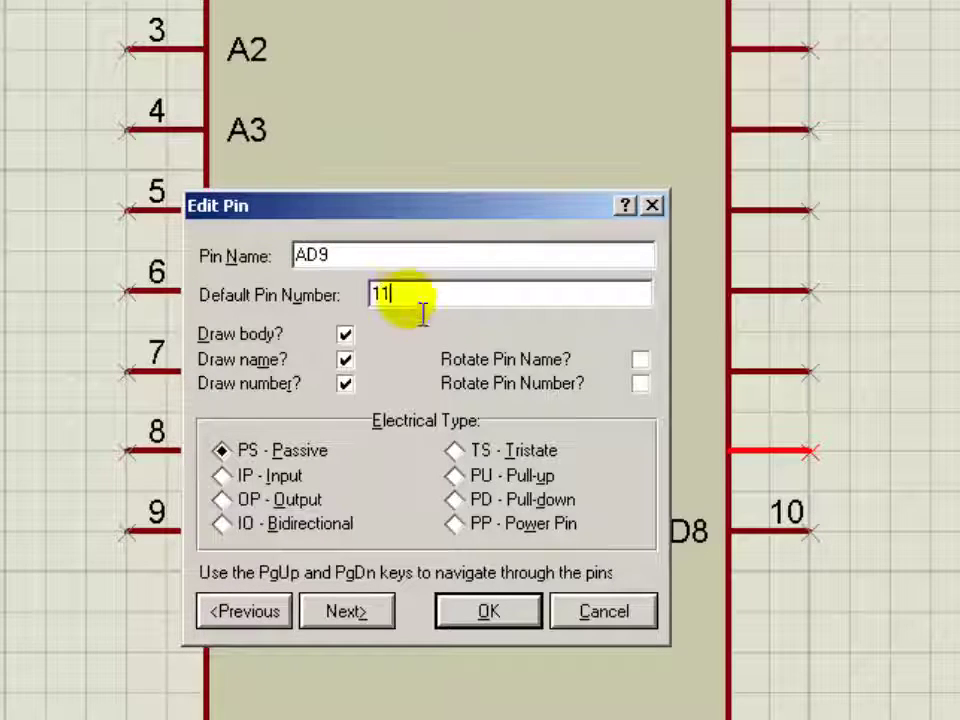
pyautogui.click(513, 622)
pyautogui.click(882, 577)
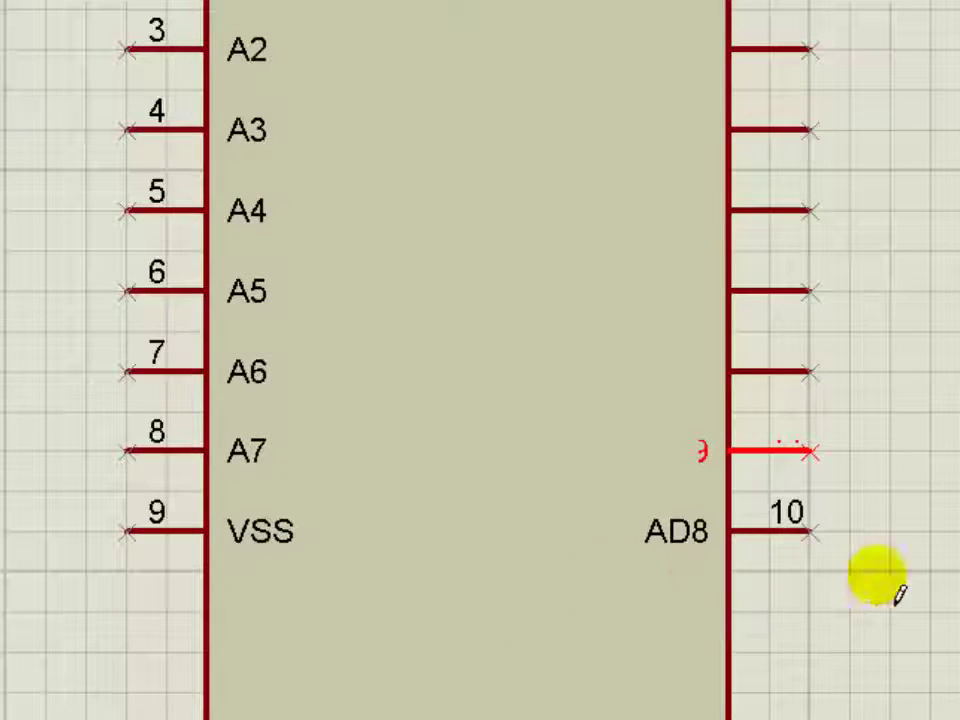
# - Give the right pin directly above AD9 the default number 12 and the name AD10
pyautogui.click(788, 378)
pyautogui.click(786, 380)
pyautogui.click(493, 298)
pyautogui.write('AD')
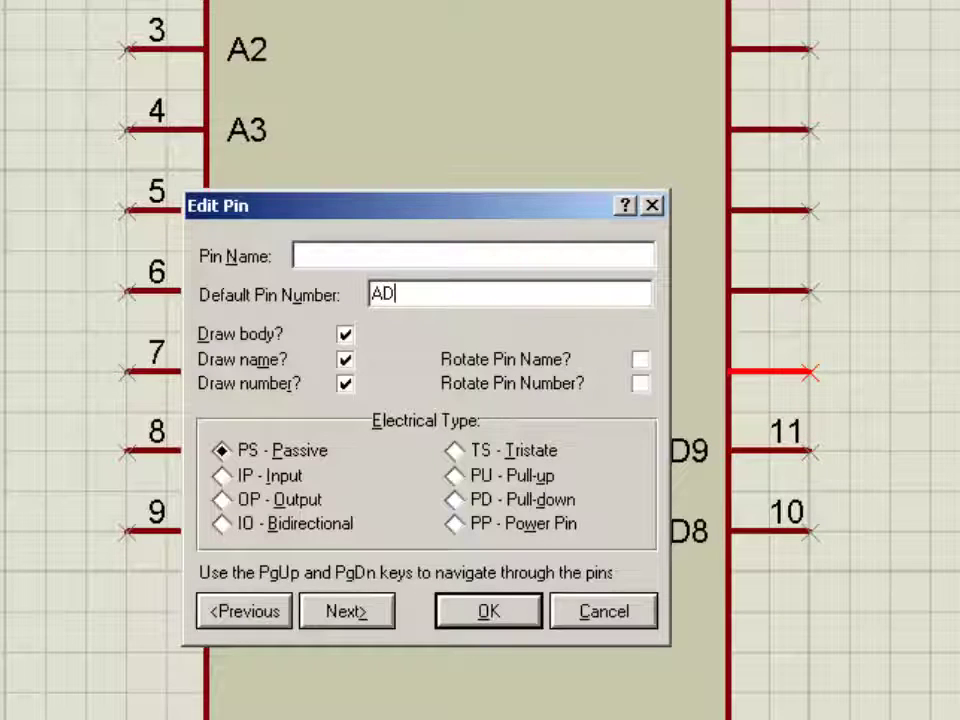
pyautogui.write('10')
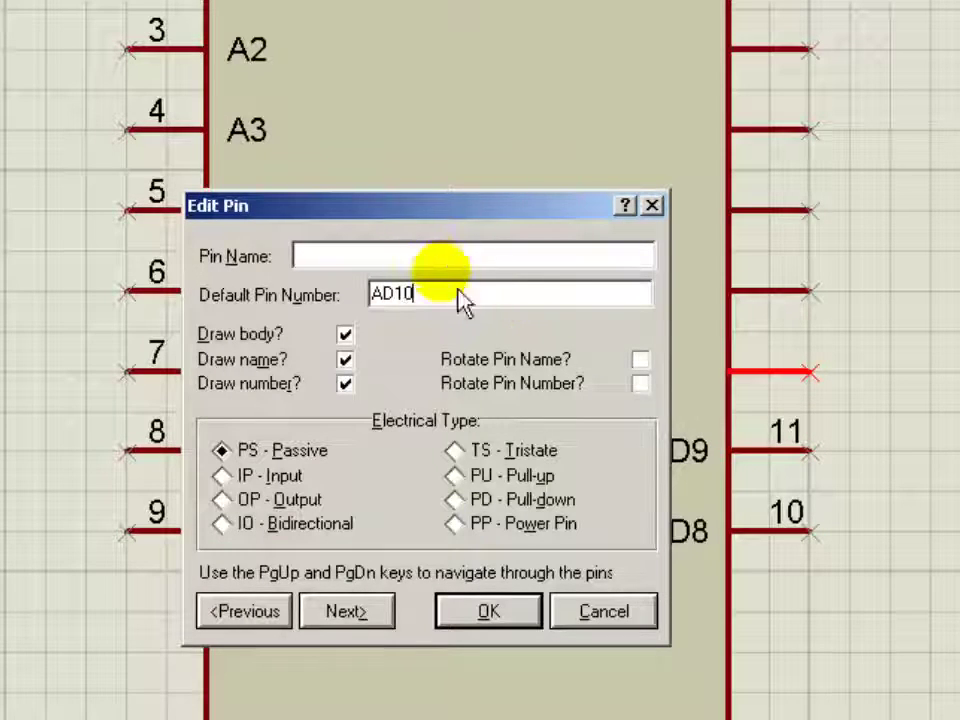
pyautogui.moveTo(458, 294); pyautogui.dragTo(340, 303)
pyautogui.hotkey('ctrl', 'x')
pyautogui.click(315, 259)
pyautogui.hotkey('ctrl', 'v')
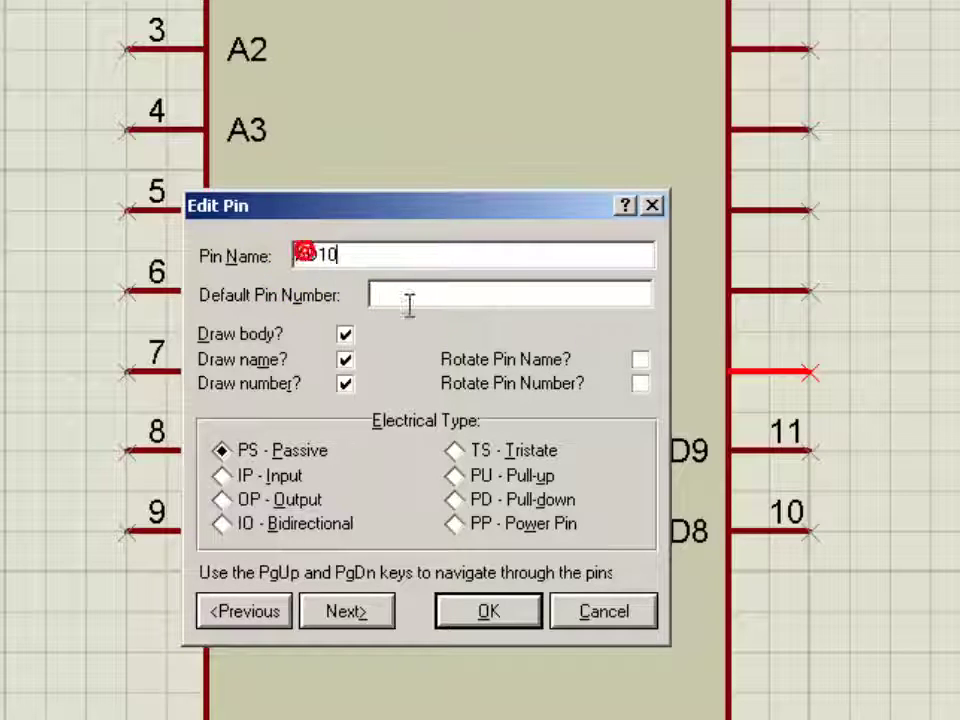
pyautogui.click(438, 297)
pyautogui.write('12')
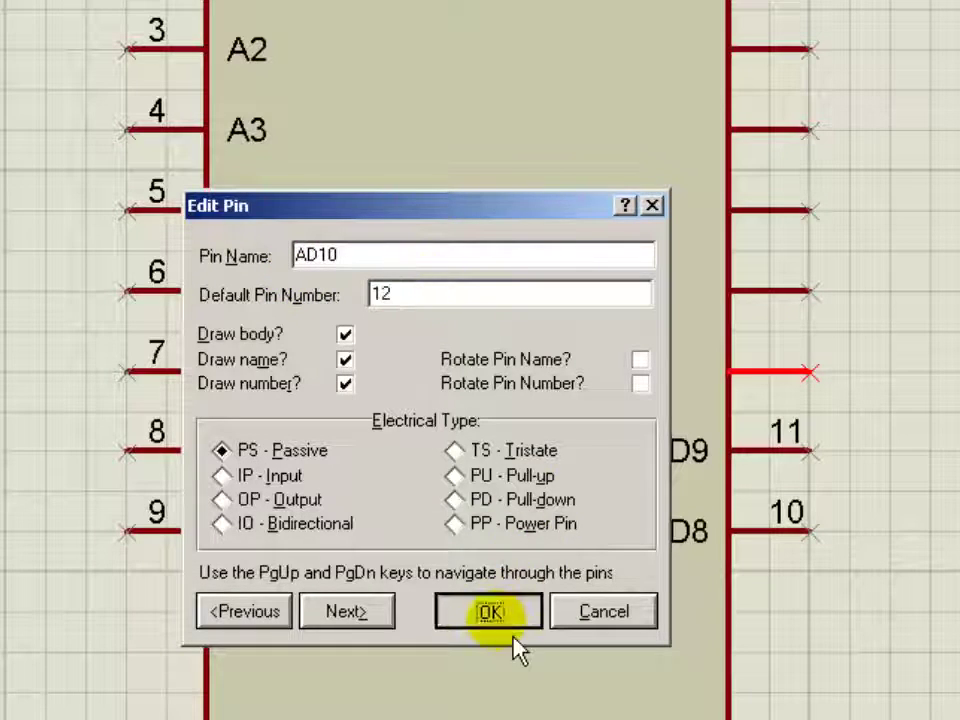
pyautogui.click(489, 612)
# - Give the right pin directly above AD10 the default number 13 and the name AD11
pyautogui.doubleClick(761, 292)
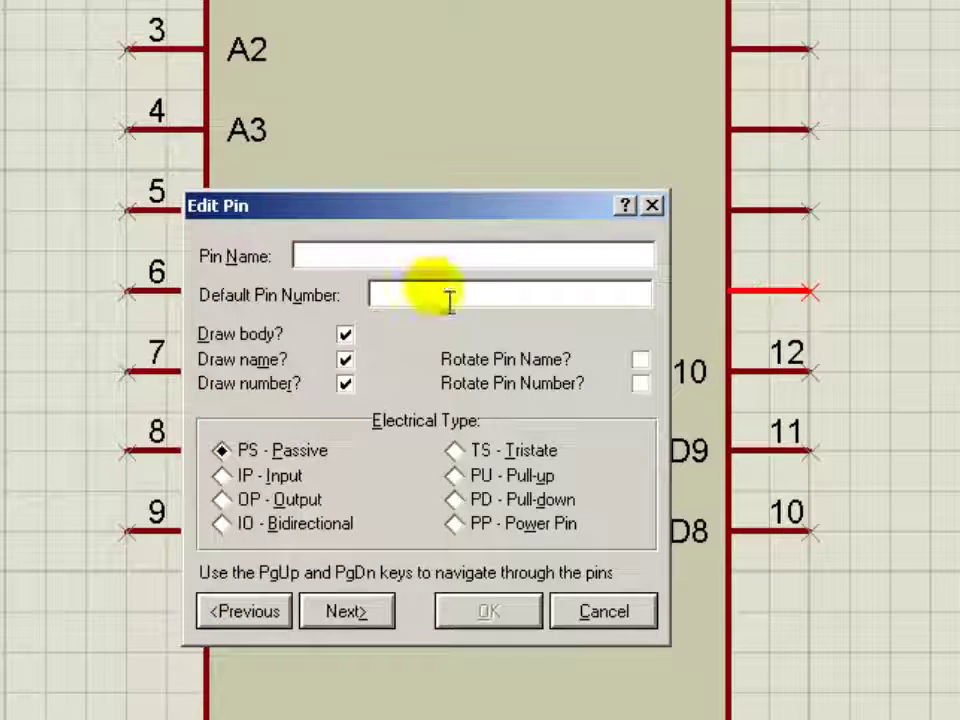
pyautogui.write('13')
pyautogui.click(420, 257)
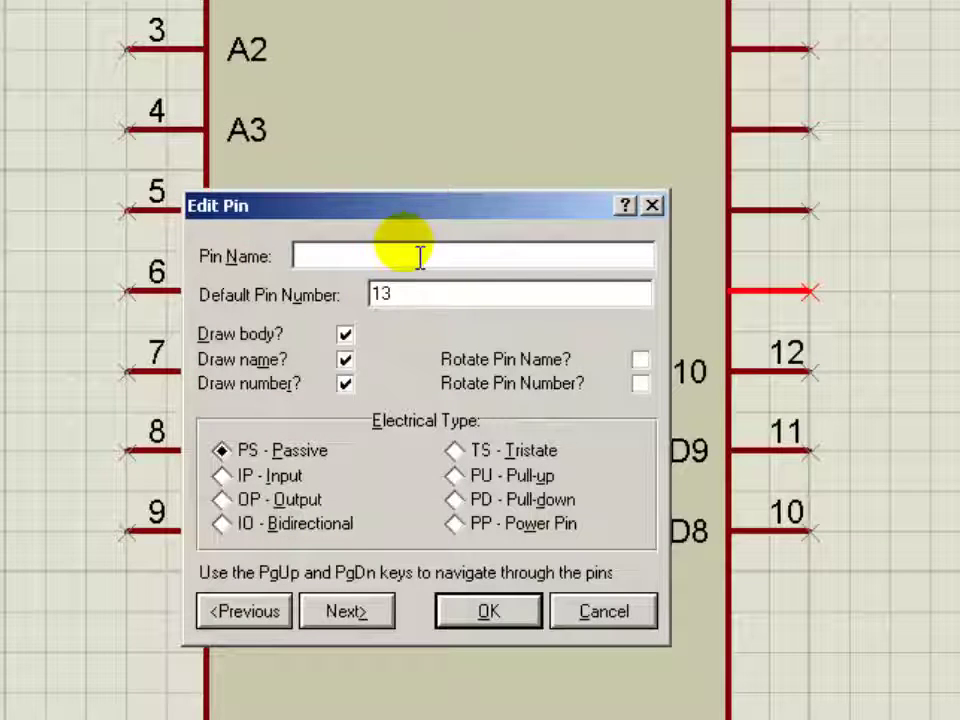
pyautogui.write('AD11')
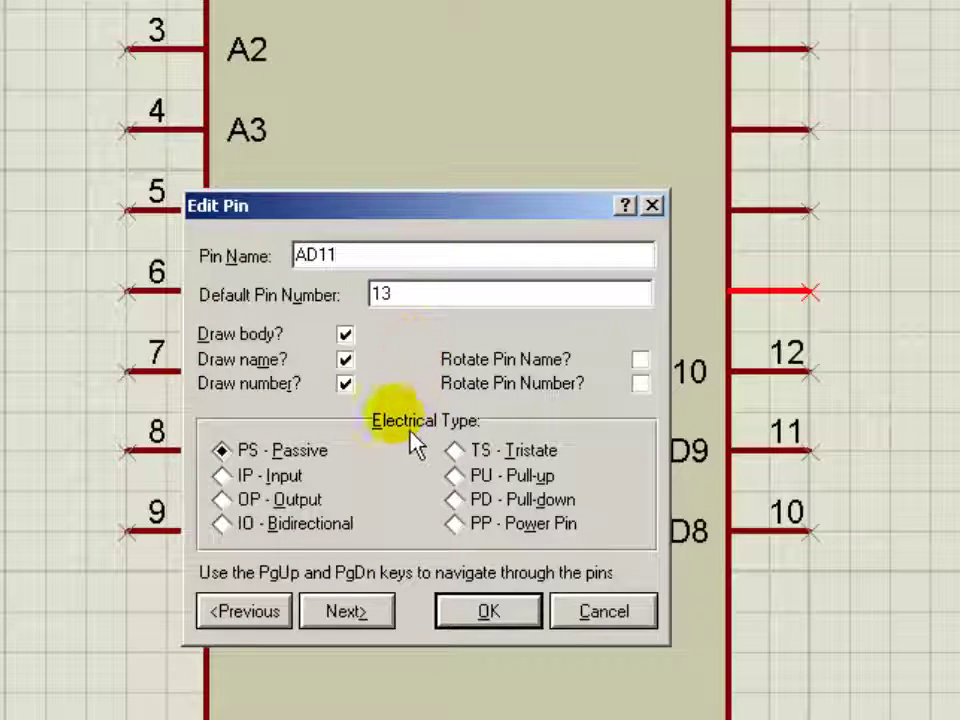
pyautogui.click(482, 614)
# - Check pin 14 in the HT12E datasheet, and give the pin directly above AD11 the overbarred name $TE$ and default number 14
pyautogui.hotkey('alt', 'Tab')
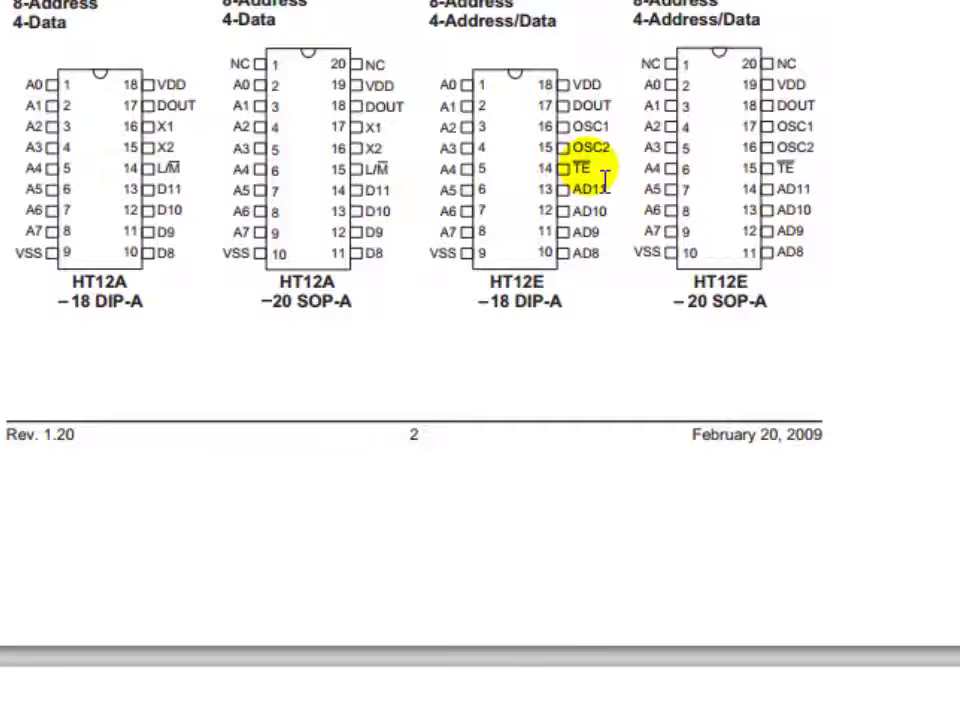
pyautogui.hotkey('alt', 'Tab')
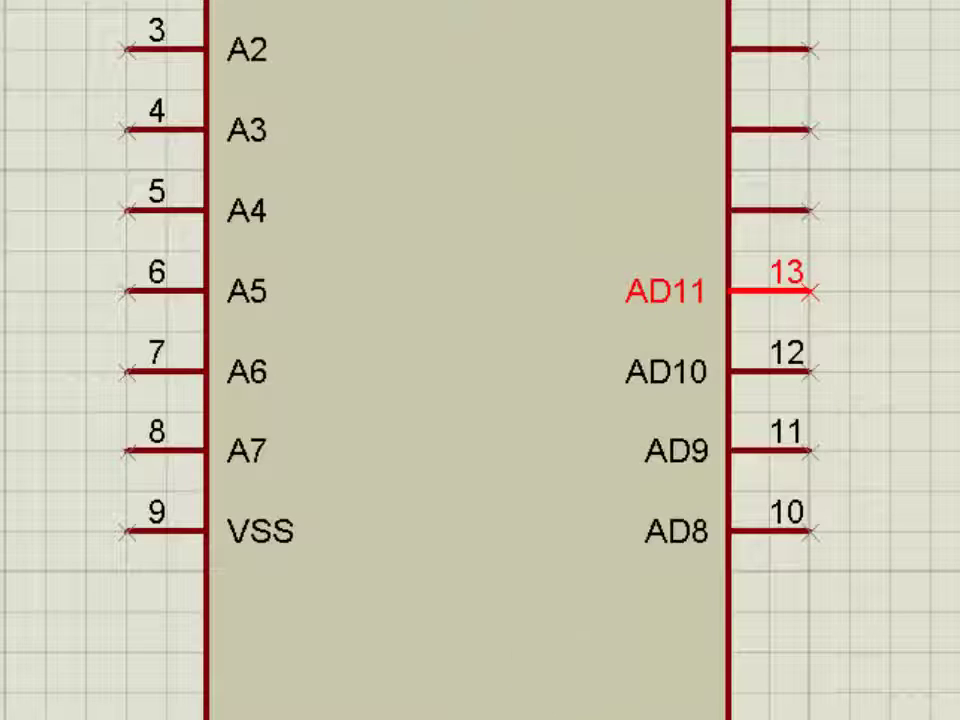
pyautogui.hotkey('alt', 'Tab')
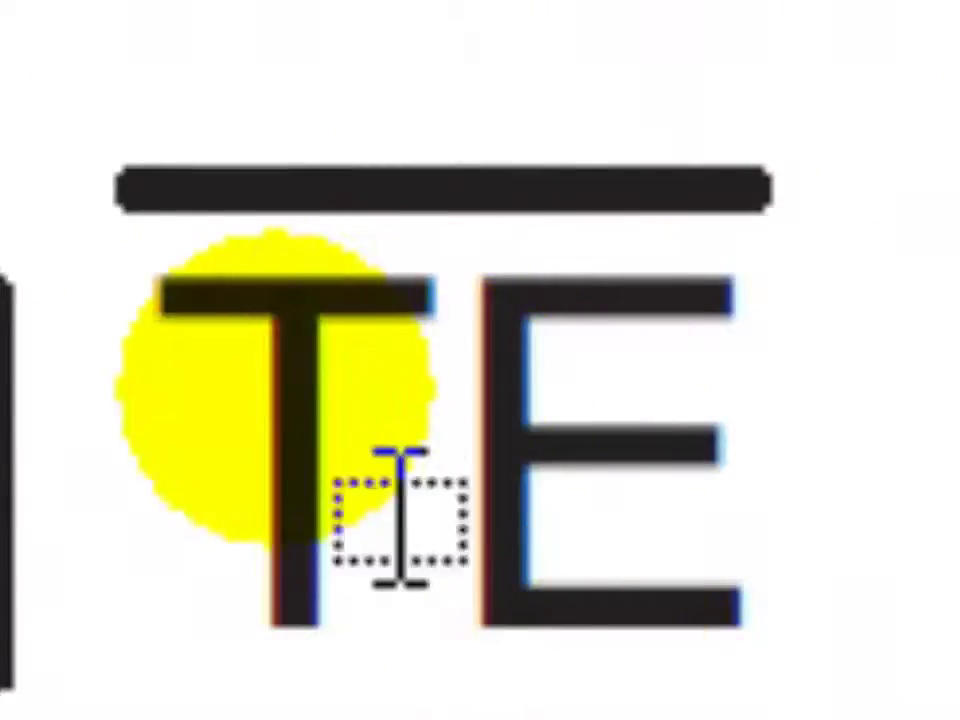
pyautogui.hotkey('alt', 'Tab')
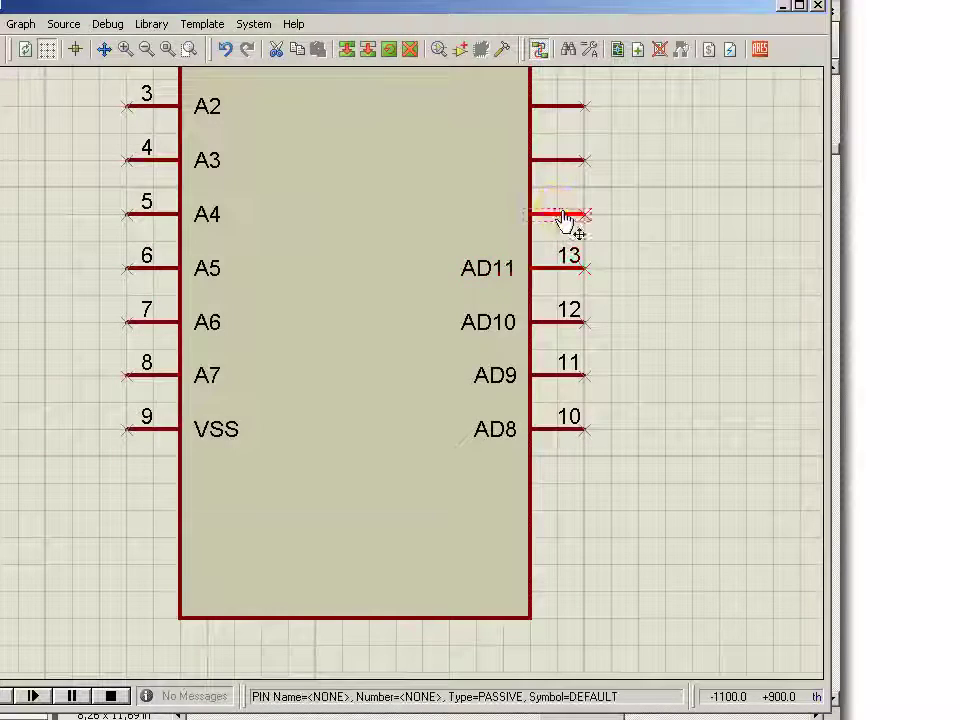
pyautogui.doubleClick(563, 216)
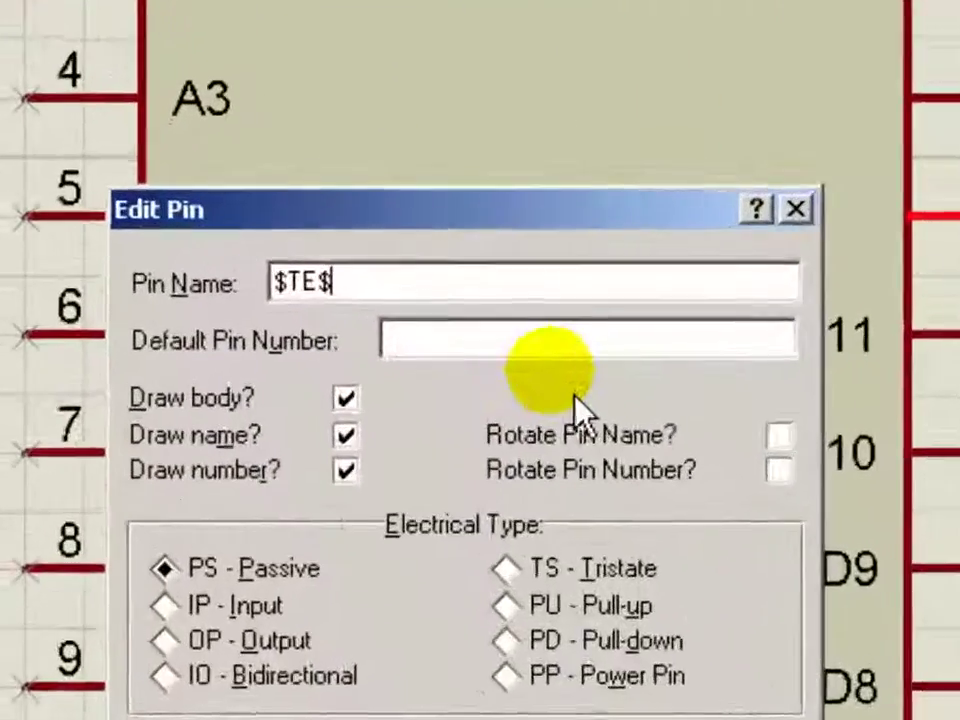
pyautogui.click(347, 270)
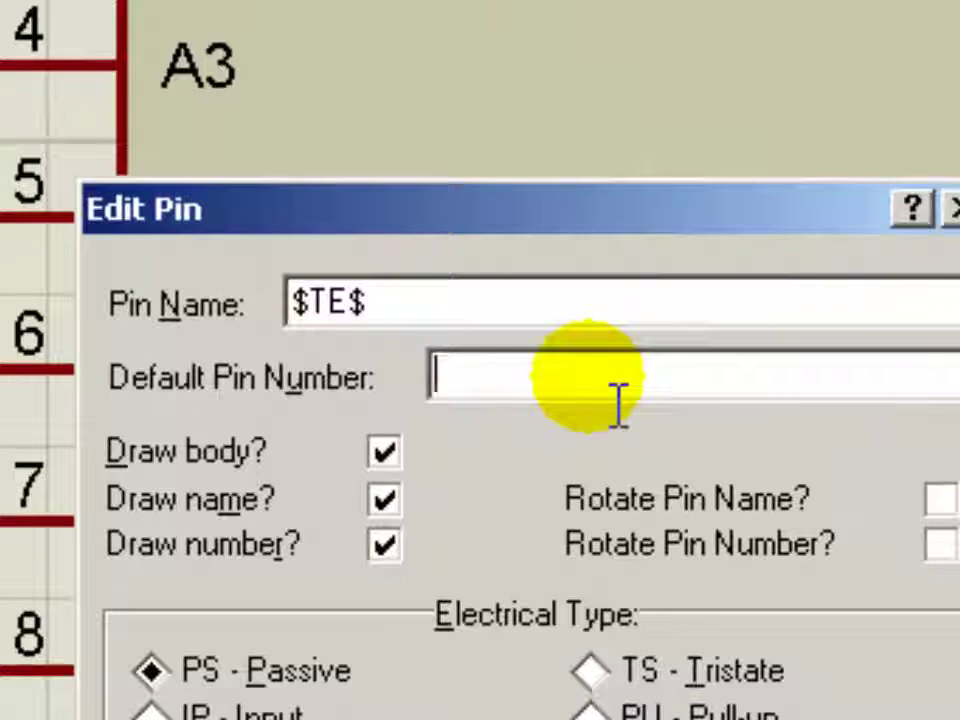
pyautogui.write('14')
pyautogui.press('Return')
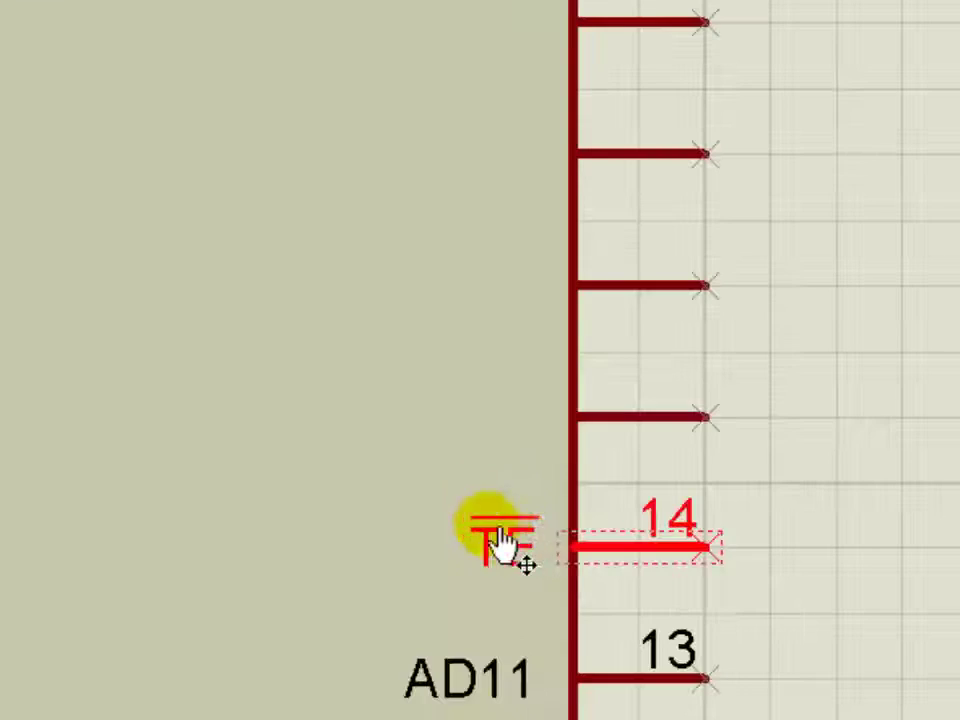
# - Give the right pin directly above TE the default number 15 and, following the datasheet, the name OSC2
pyautogui.click(683, 422)
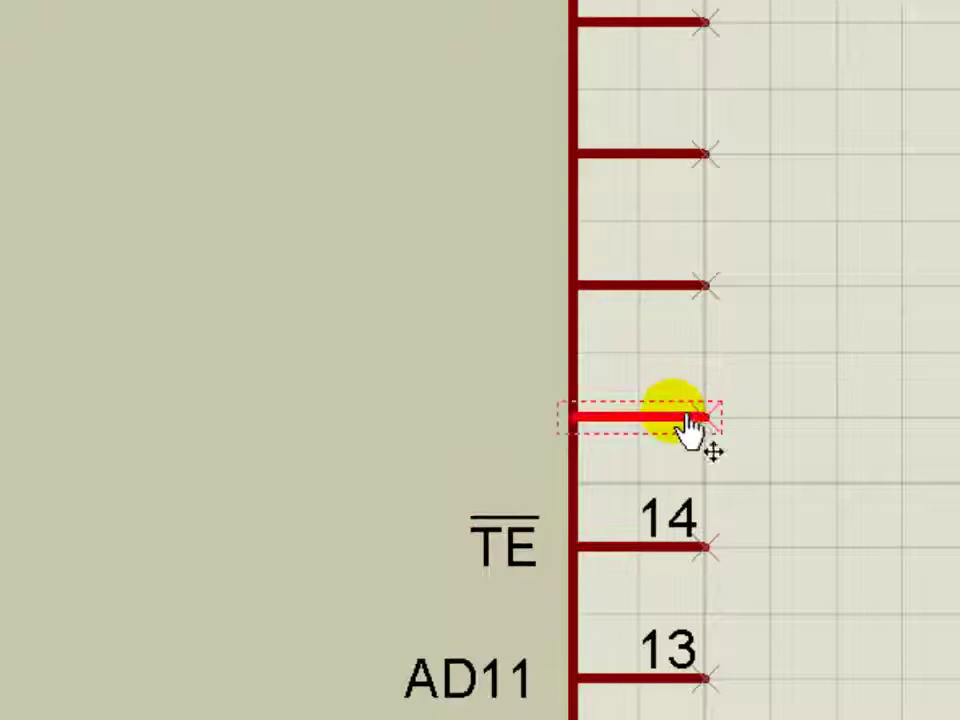
pyautogui.click(683, 422)
pyautogui.click(463, 338)
pyautogui.write('1')
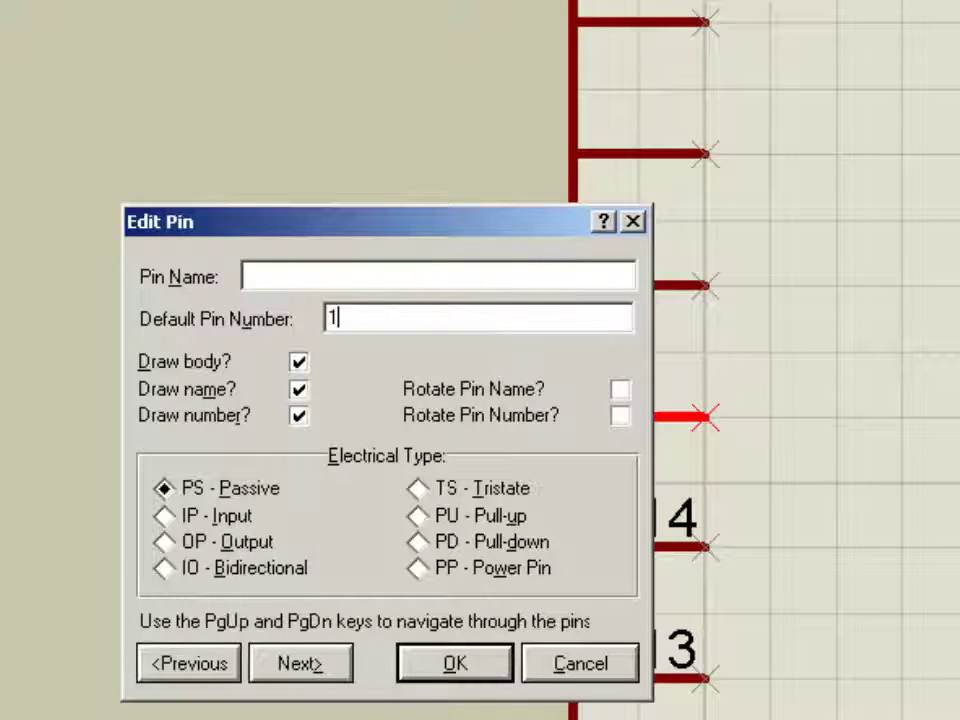
pyautogui.write('5')
pyautogui.hotkey('alt', 'Tab')
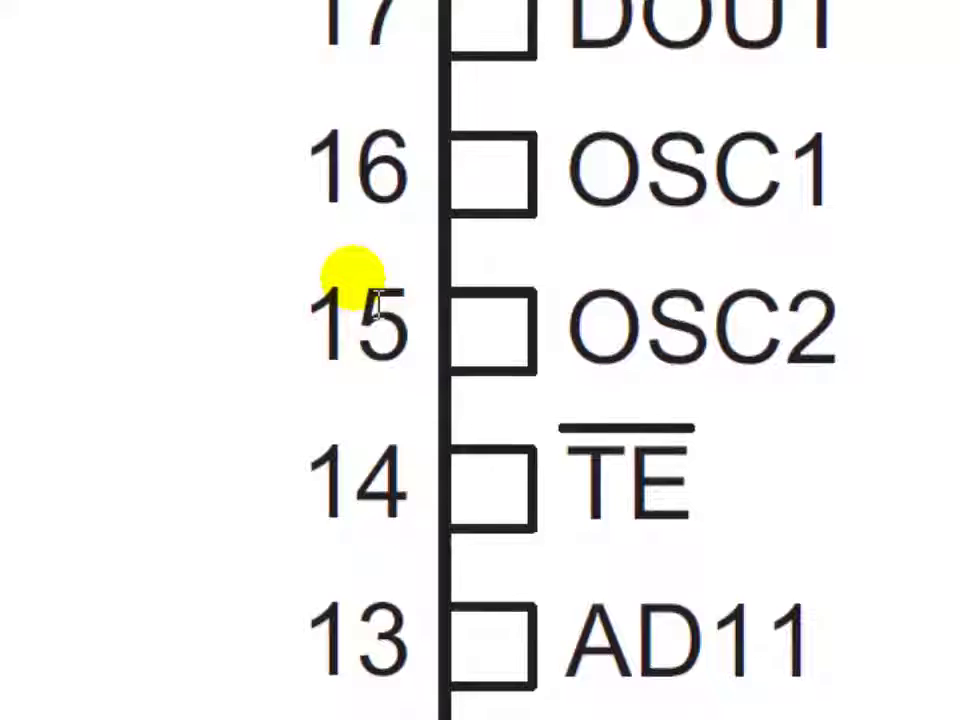
pyautogui.scroll(-2, 535, 300)
pyautogui.scroll(2, 531, 300)
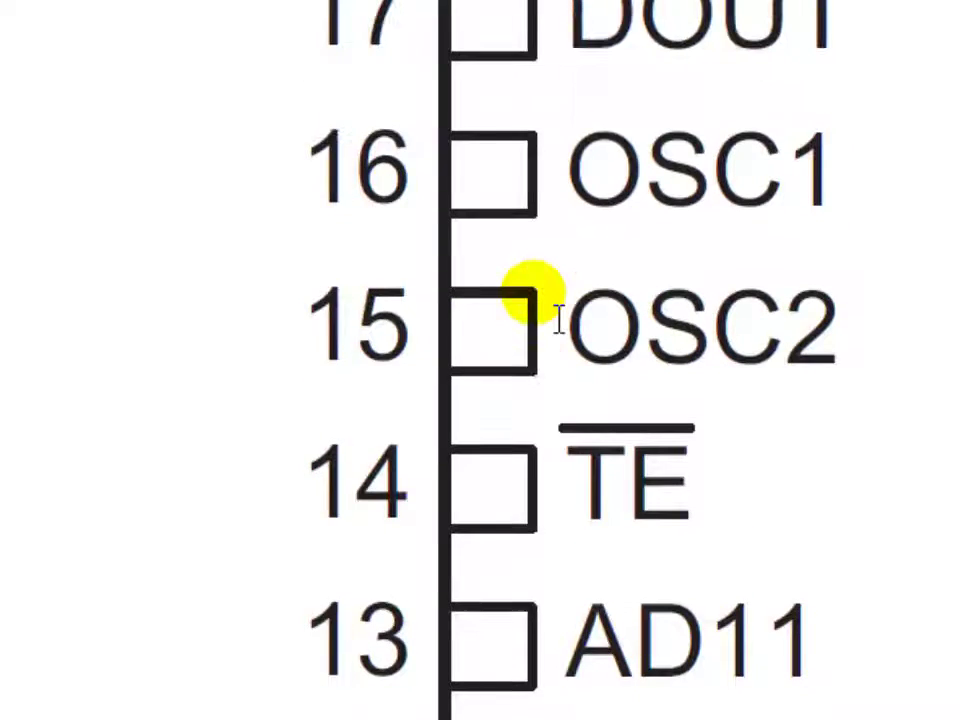
pyautogui.scroll(-1, 531, 305)
pyautogui.scroll(-1, 561, 320)
pyautogui.hotkey('alt', 'Tab')
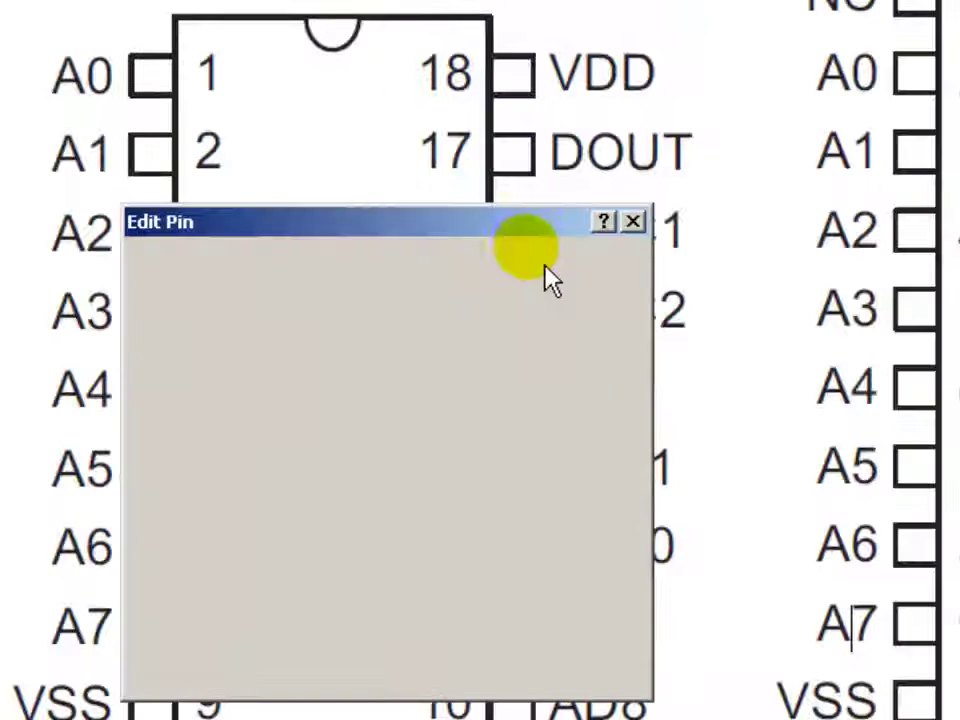
pyautogui.click(360, 277)
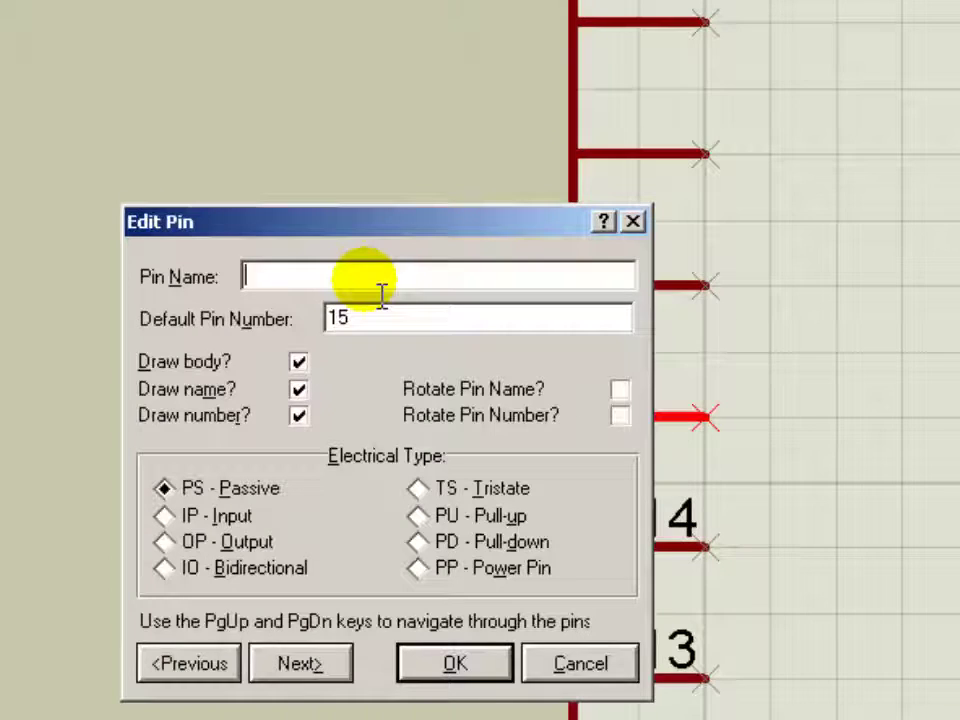
pyautogui.write('0S')
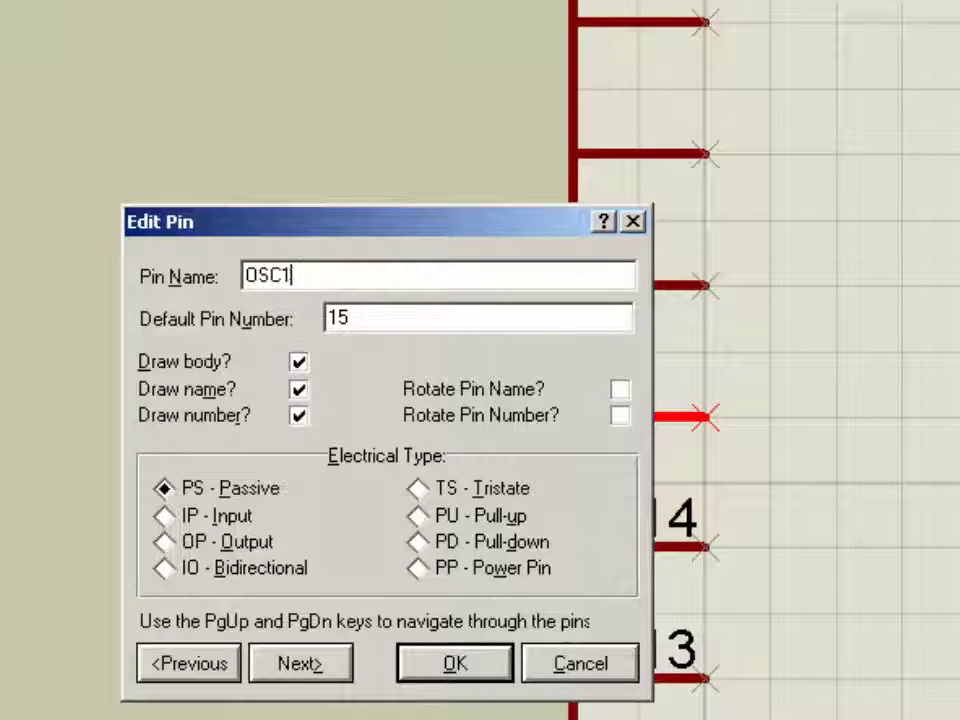
pyautogui.press('Return')
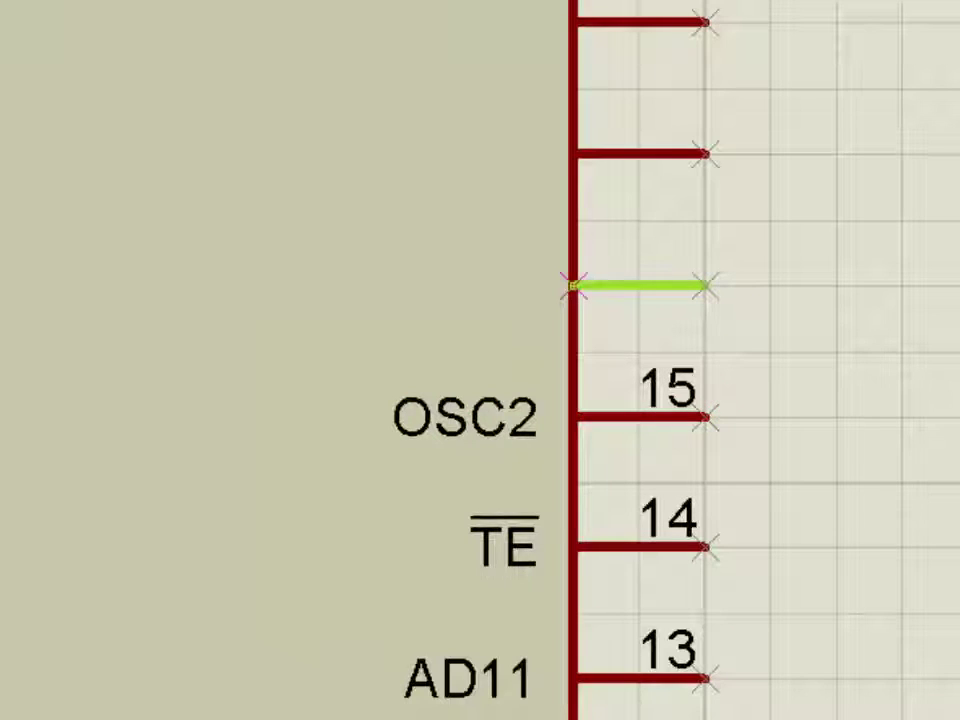
# - Give the right pin directly above OSC2 the default number 16 and the name OSC1
pyautogui.doubleClick(690, 288)
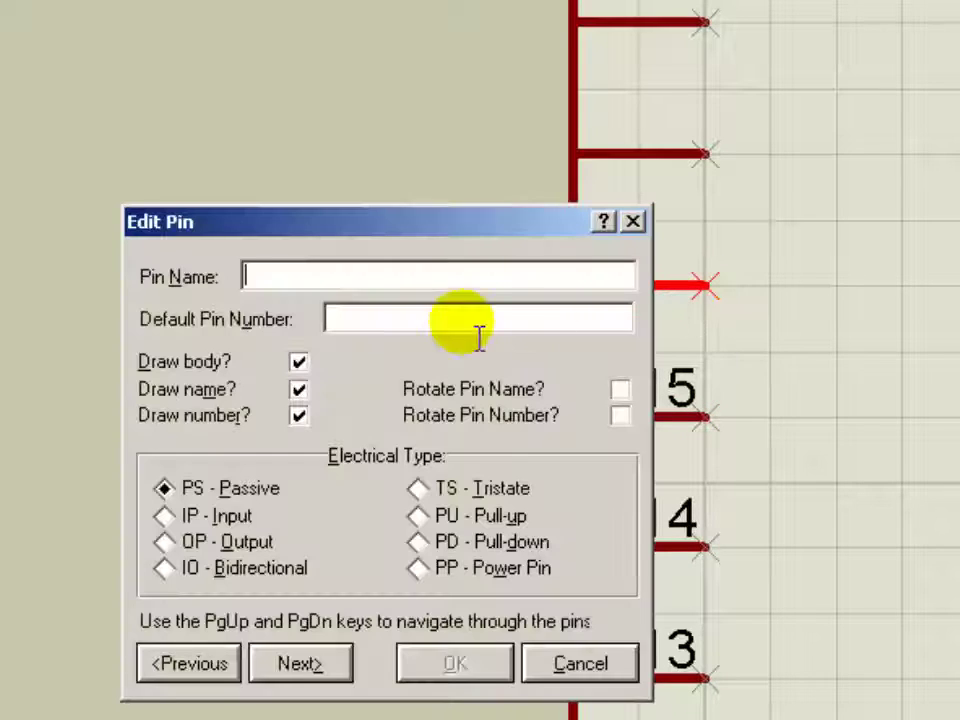
pyautogui.click(462, 322)
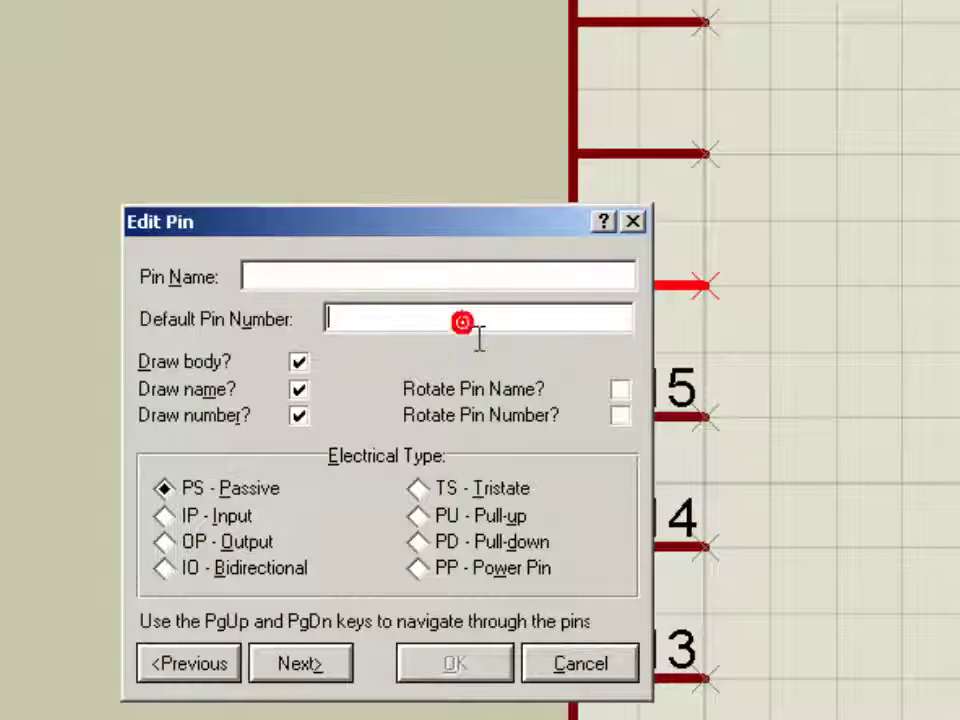
pyautogui.write('16')
pyautogui.click(332, 274)
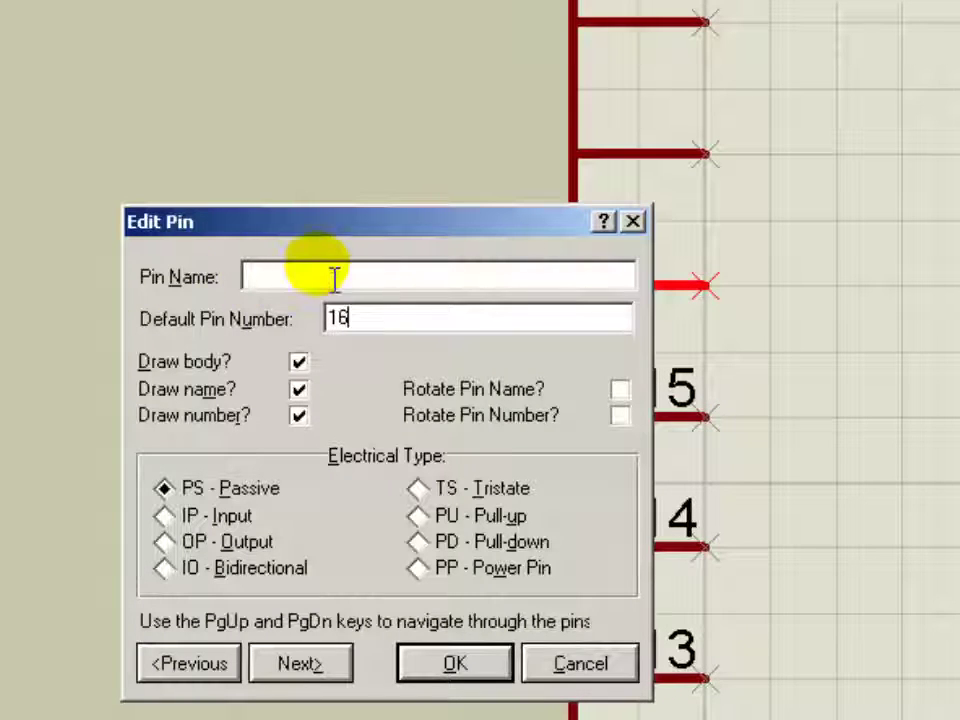
pyautogui.click(332, 274)
pyautogui.write('OSC1')
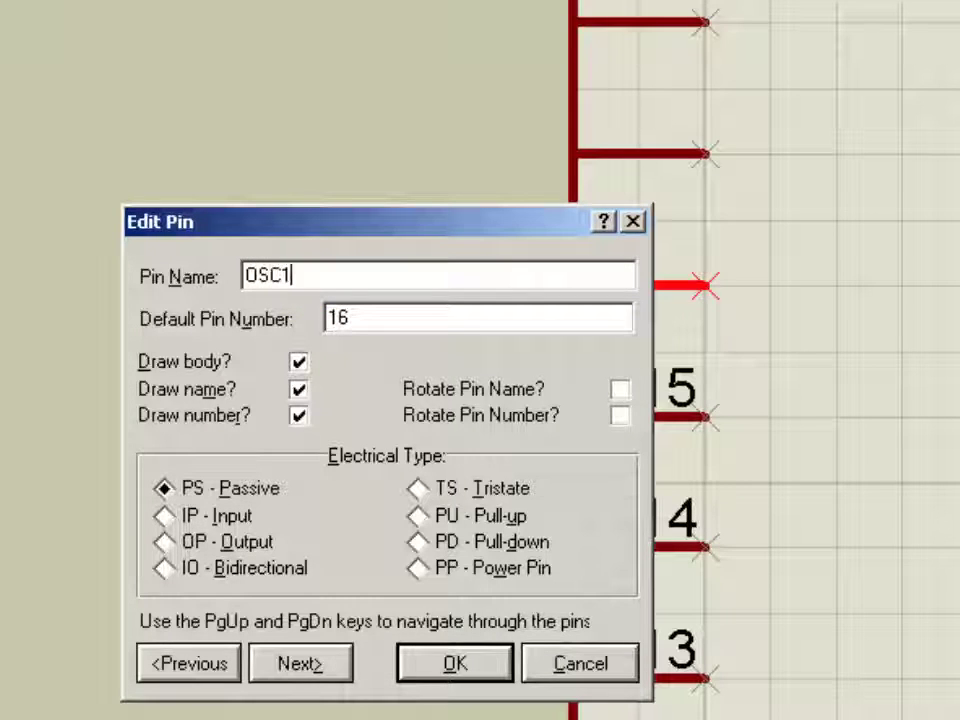
pyautogui.press('Return')
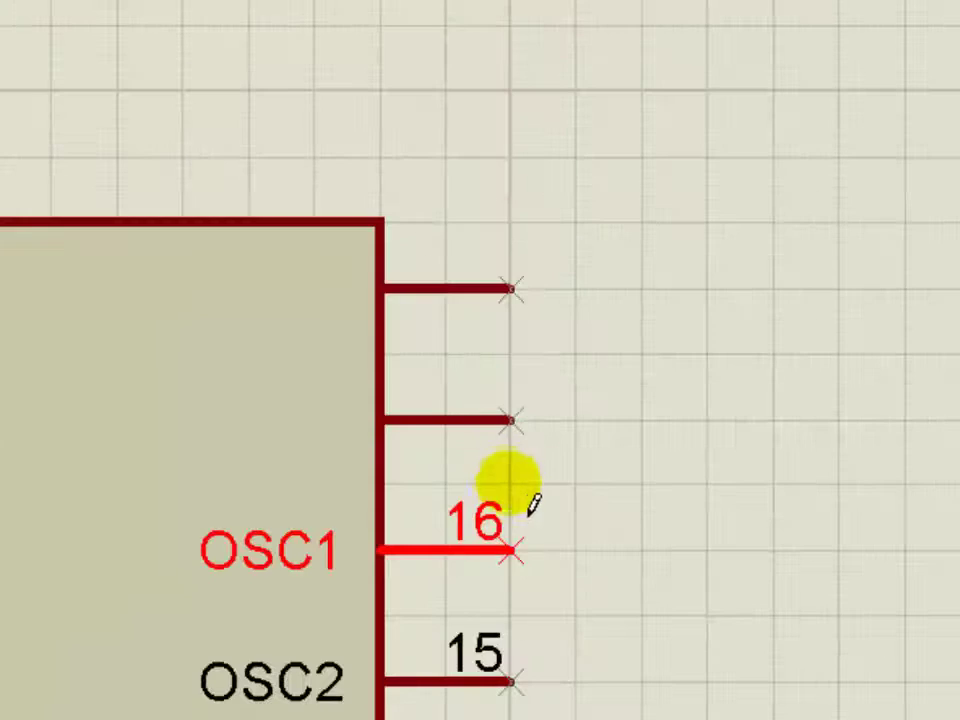
# - Give the right pin directly above OSC1 the default number 17 and, following the datasheet, the name DOUT
pyautogui.doubleClick(484, 422)
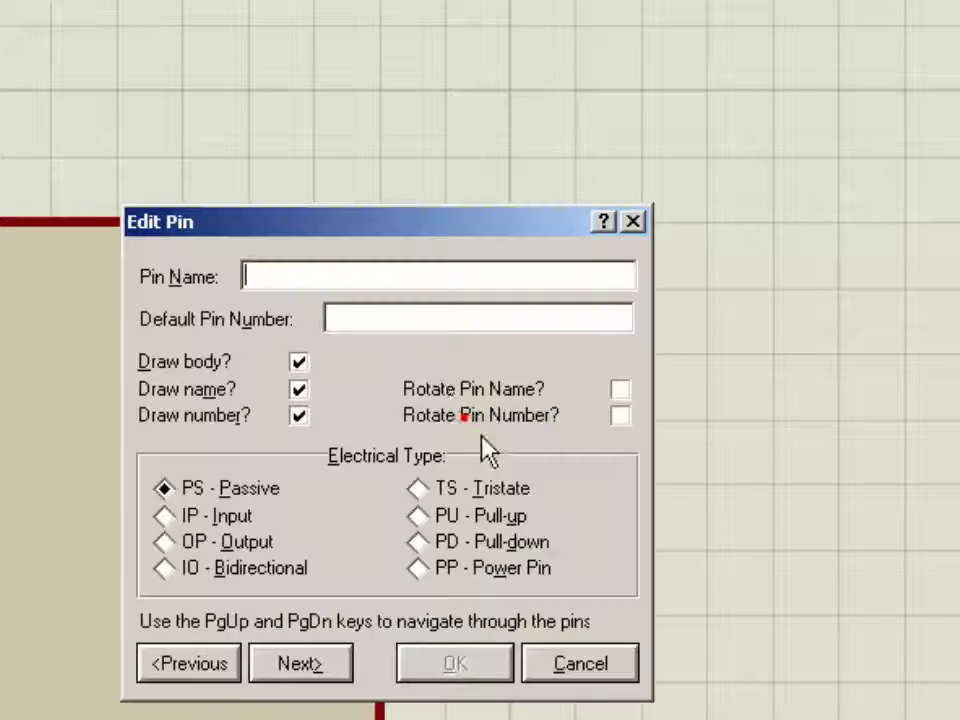
pyautogui.click(400, 321)
pyautogui.write('17')
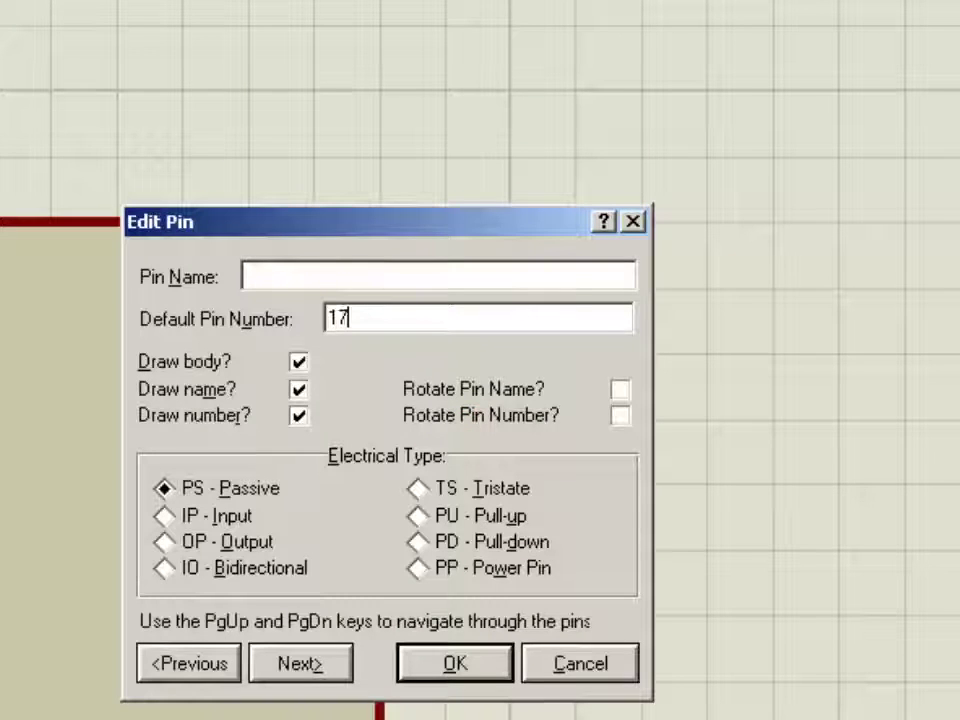
pyautogui.hotkey('alt', 'Tab')
pyautogui.hotkey('alt', 'Tab')
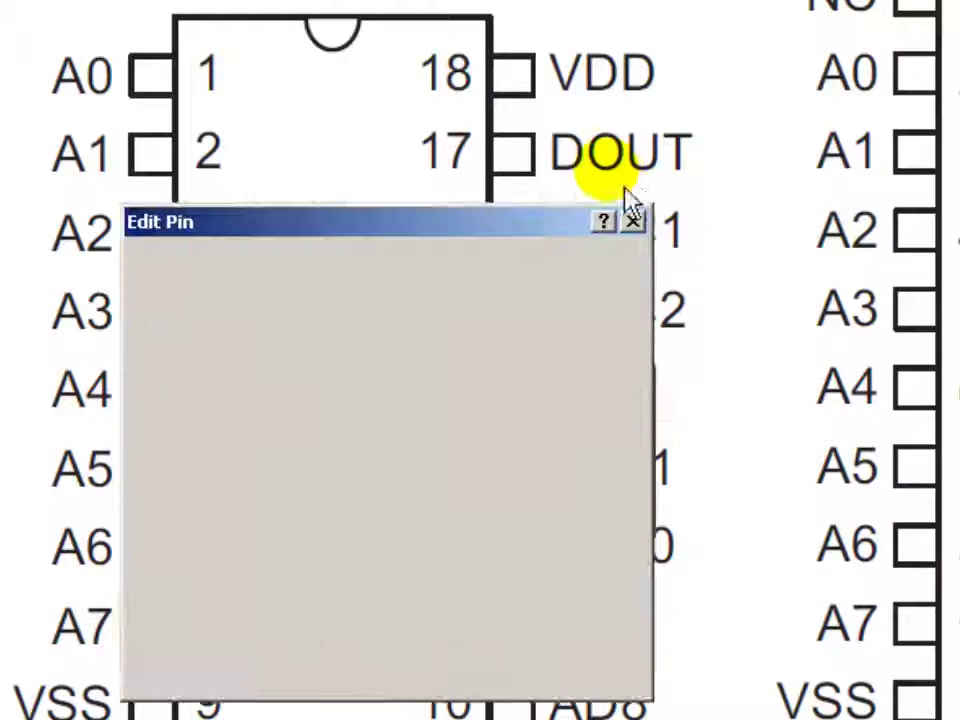
pyautogui.write('7')
pyautogui.click(334, 273)
pyautogui.write('DO')
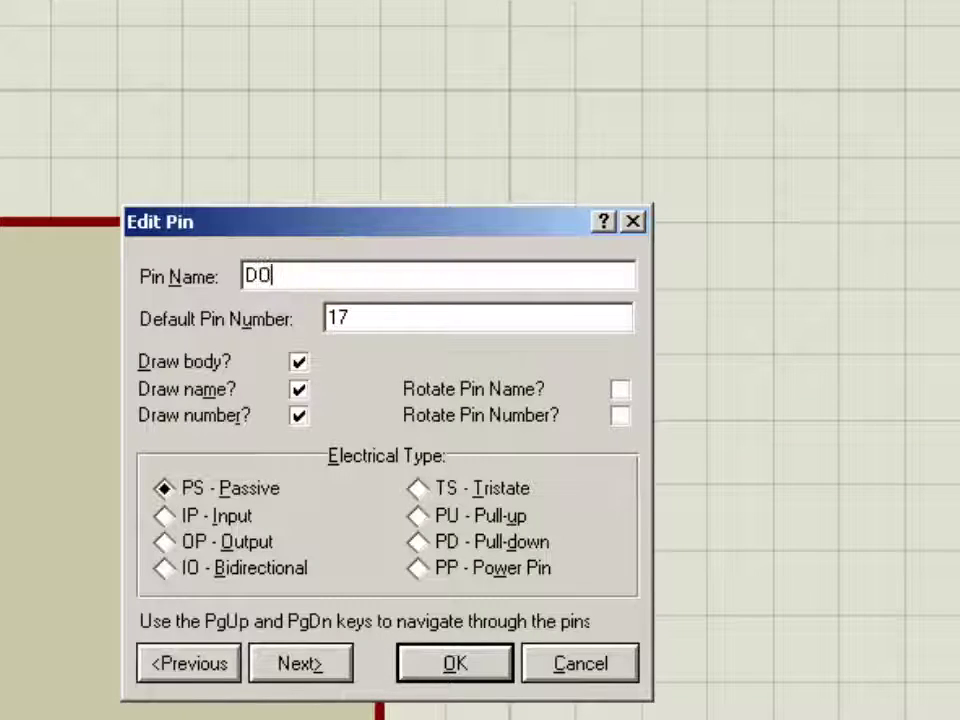
pyautogui.write('UT')
pyautogui.press('Return')
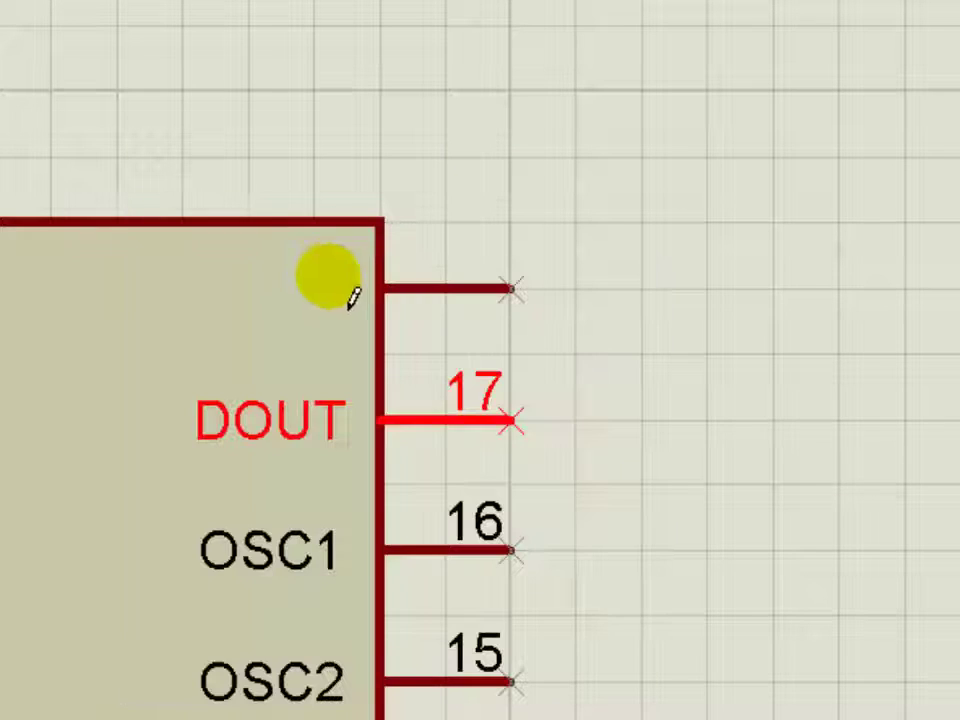
# - Give the topmost right pin, directly above DOUT, the default number 18 and the name VDD
pyautogui.click(441, 295)
pyautogui.click(444, 305)
pyautogui.write('1')
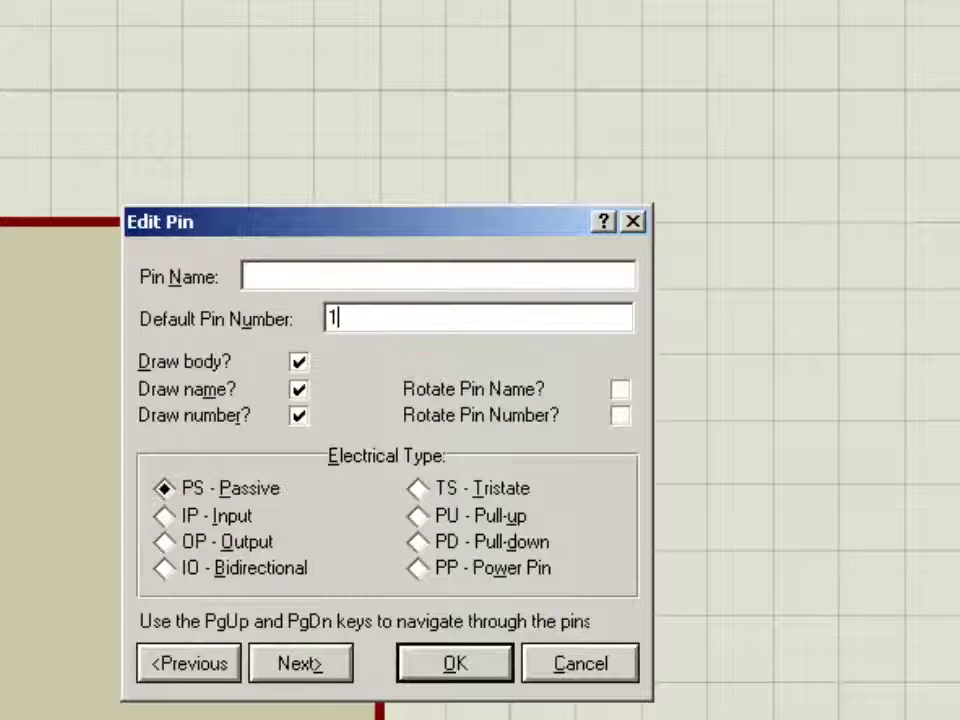
pyautogui.write('8')
pyautogui.click(350, 280)
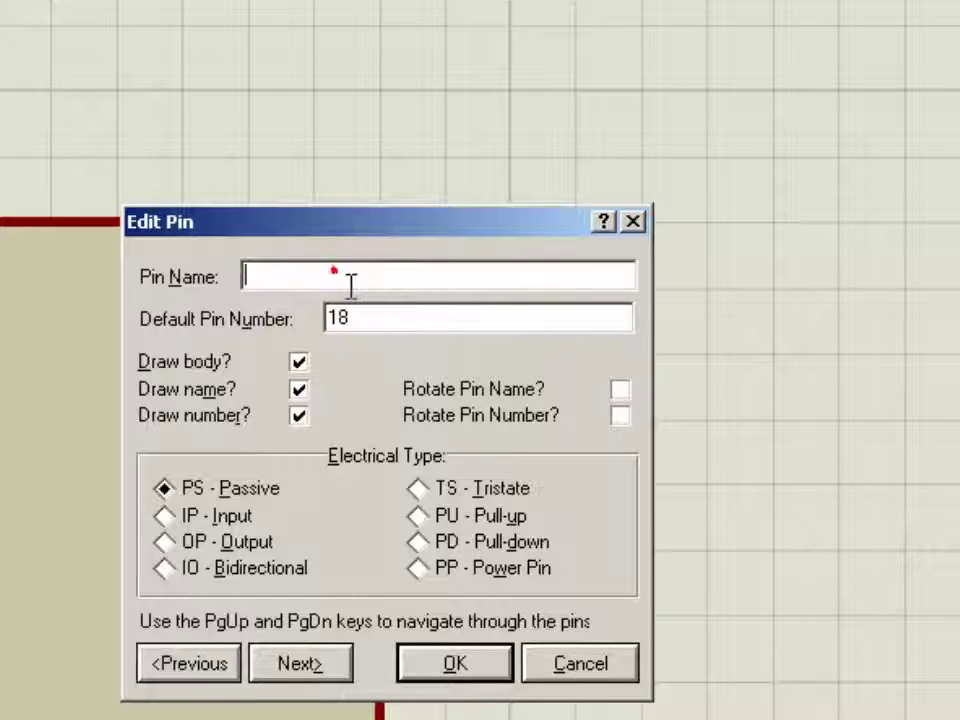
pyautogui.write('VDD')
pyautogui.press('Return')
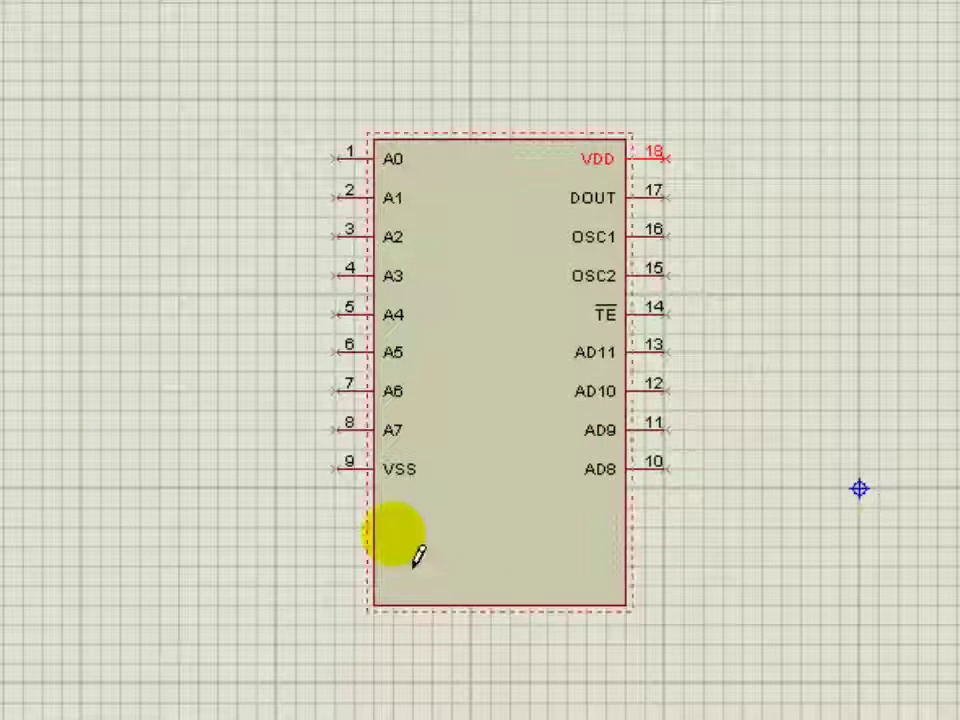
# - Shorten the component body by raising its lower edge to one grid square below the VSS and AD8 pins
pyautogui.scroll(3, 493, 618)
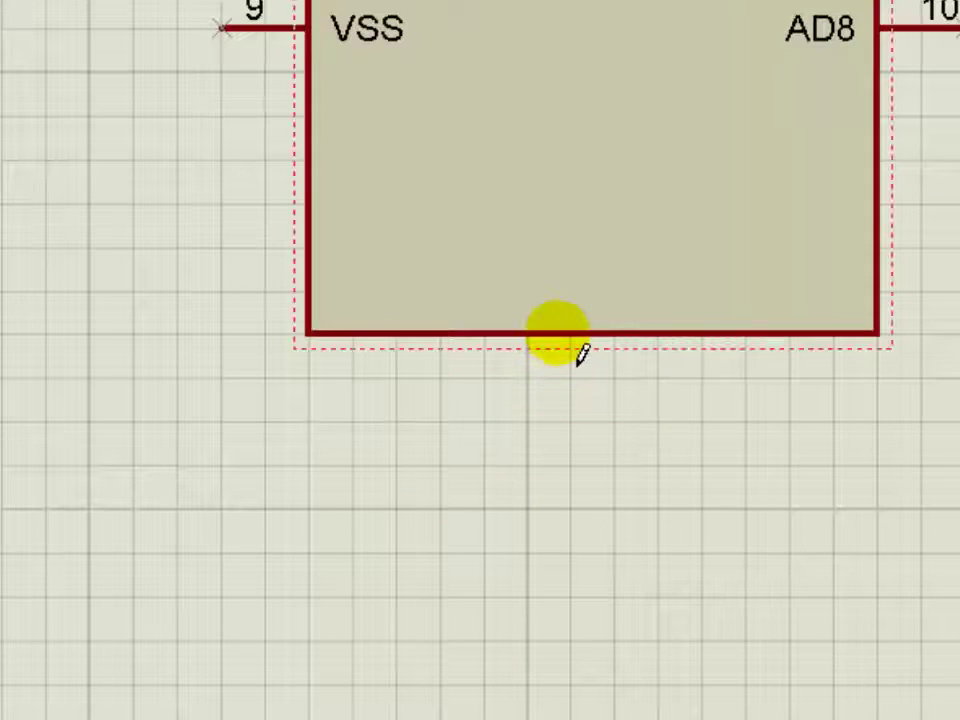
pyautogui.rightClick(580, 355)
pyautogui.press('Escape')
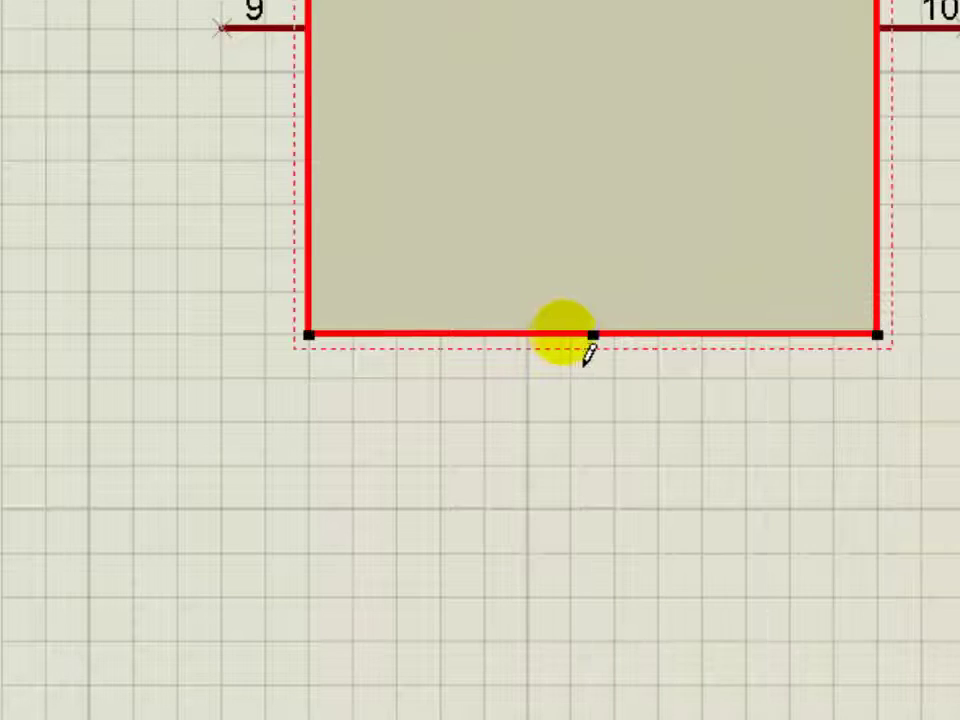
pyautogui.scroll(5, 563, 343)
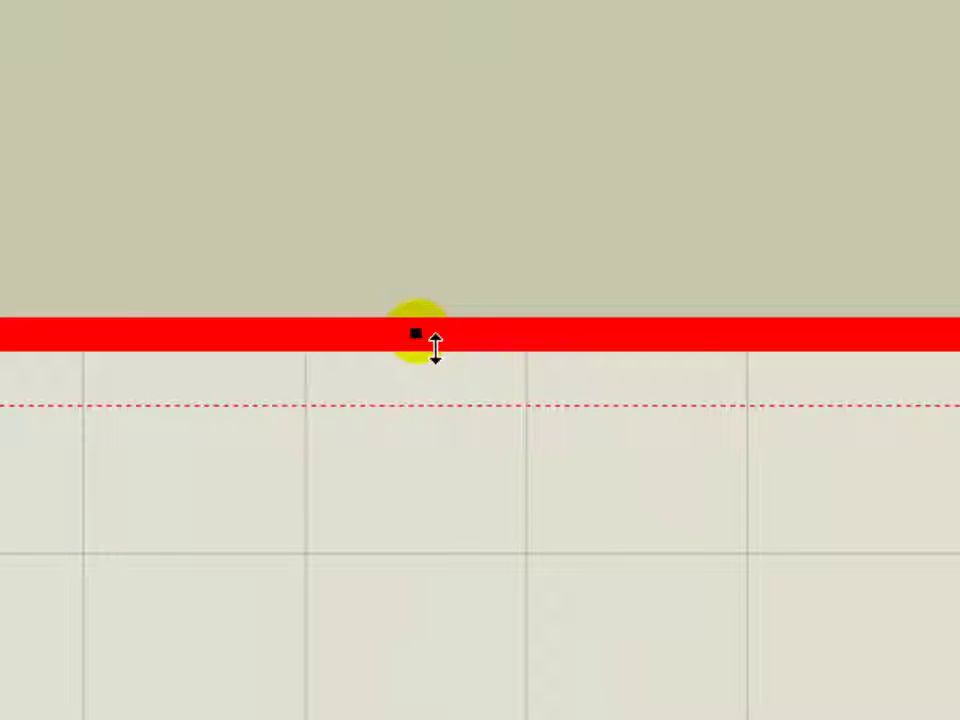
pyautogui.scroll(-5, 418, 333)
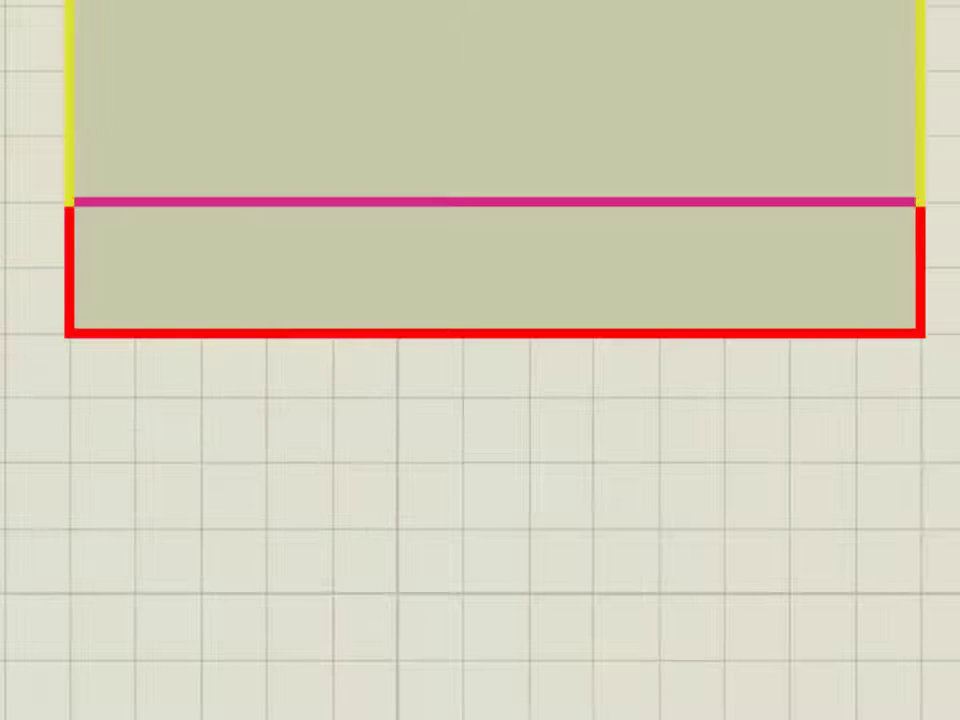
pyautogui.scroll(5, 544, 345)
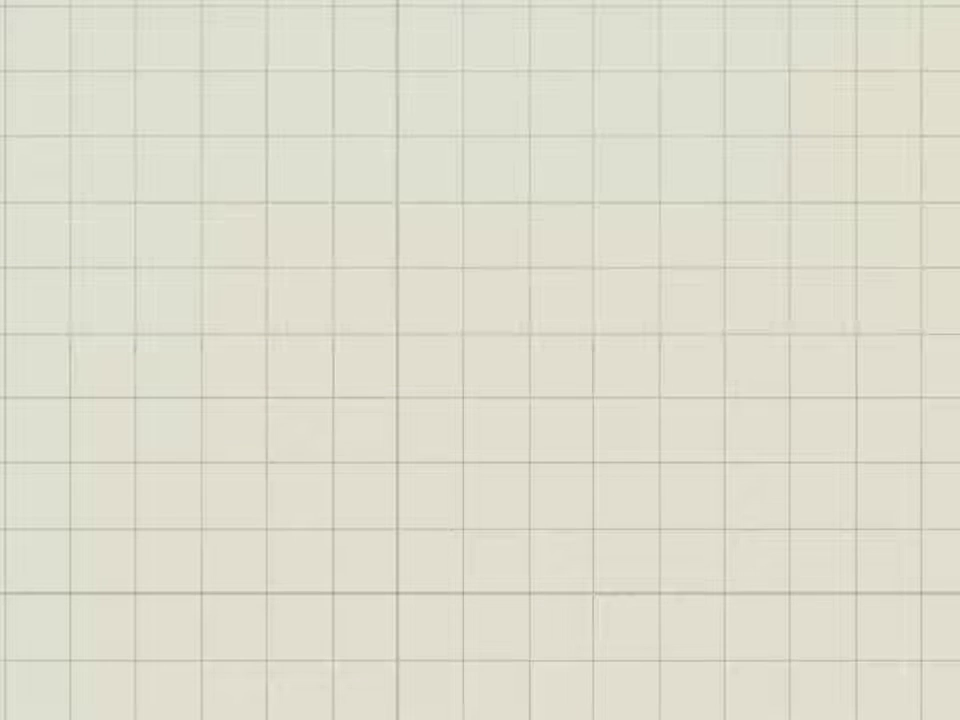
pyautogui.scroll(-6, 544, 330)
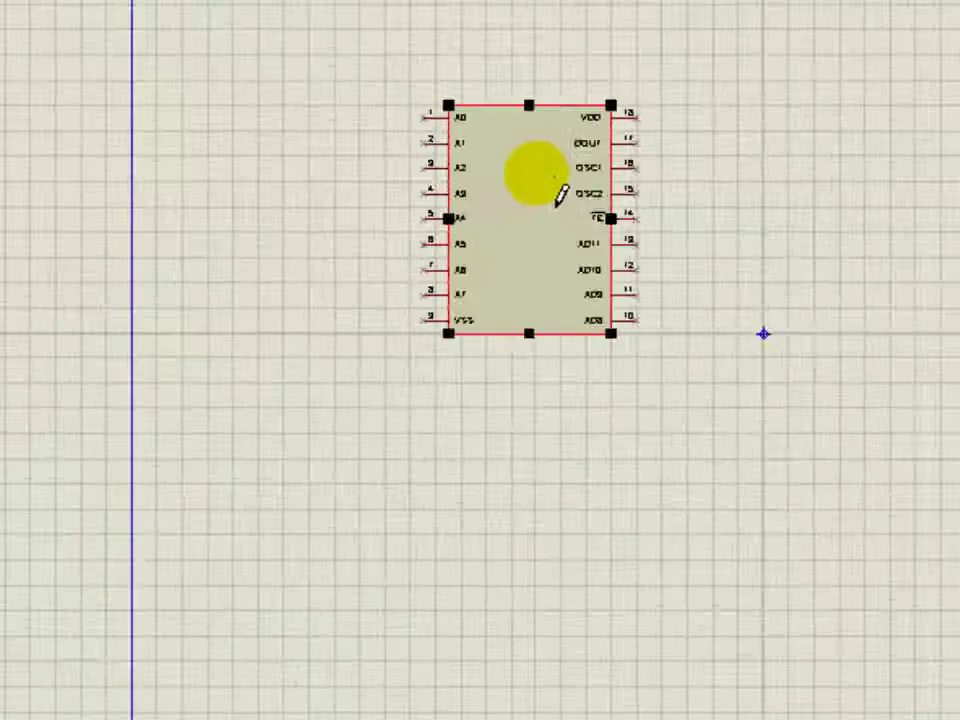
pyautogui.scroll(2, 820, 398)
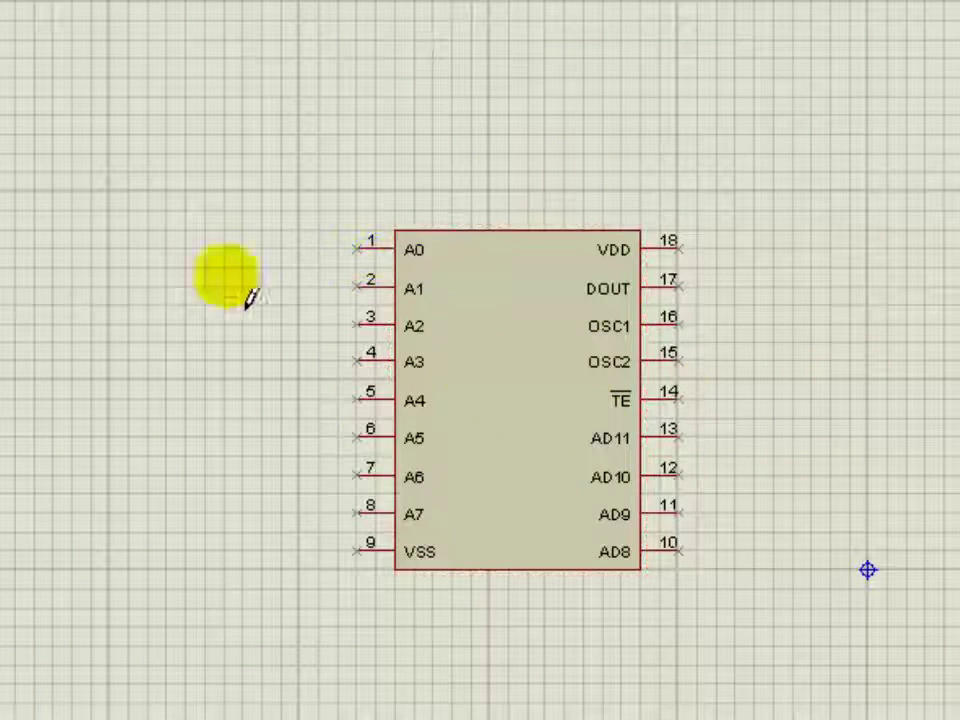
# - Narrow the component body to about six grid squares by moving its right edge inward
pyautogui.rightClick(652, 246)
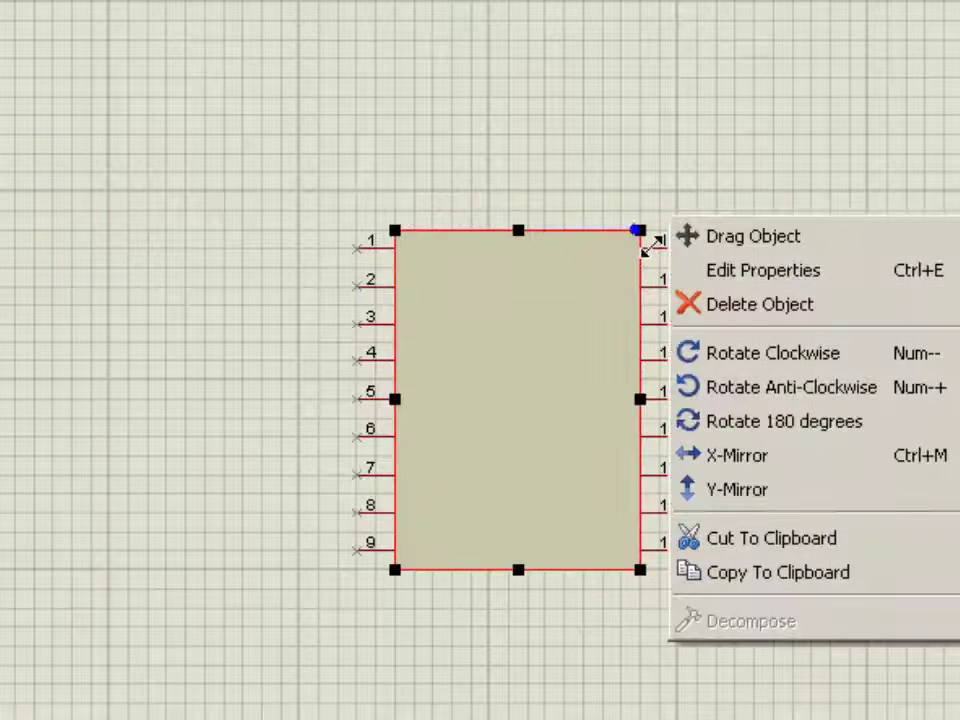
pyautogui.press('Escape')
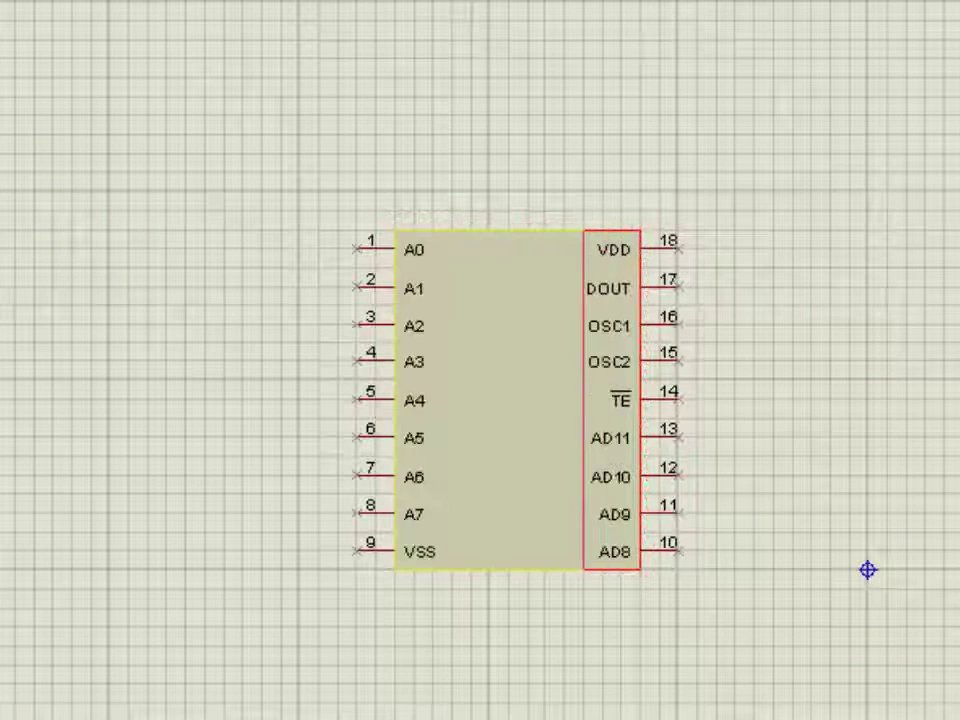
pyautogui.moveTo(640, 230); pyautogui.dragTo(508, 229)
pyautogui.click(553, 435)
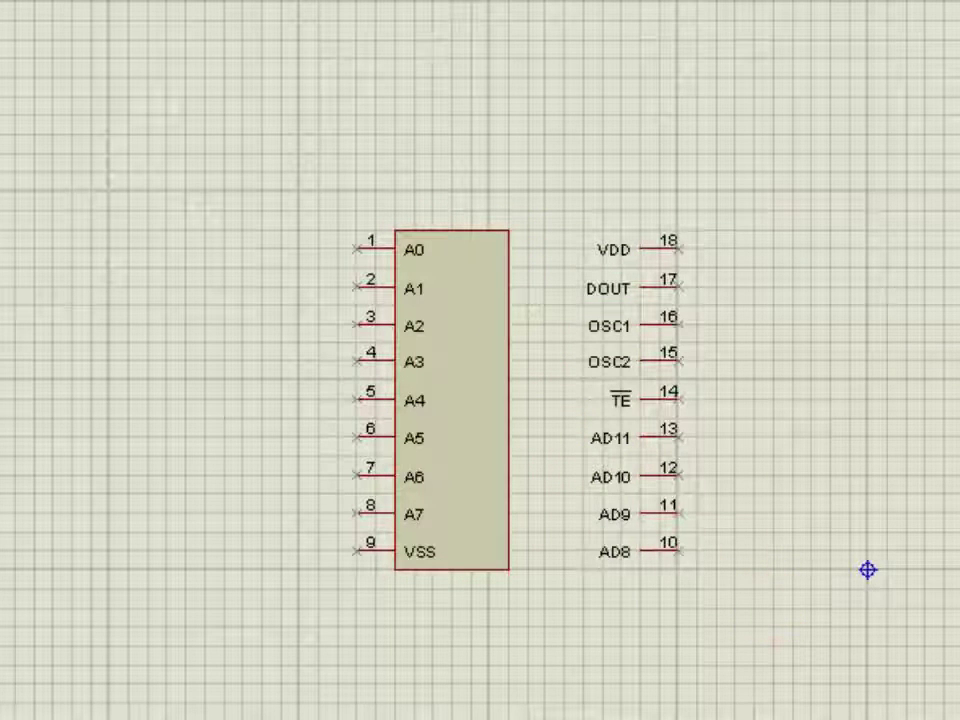
# - Move the whole column of right pins, 10 to 18, against the right edge of the narrowed body
pyautogui.moveTo(831, 643); pyautogui.dragTo(488, 97)
pyautogui.moveTo(677, 309); pyautogui.dragTo(579, 371)
pyautogui.click(784, 392)
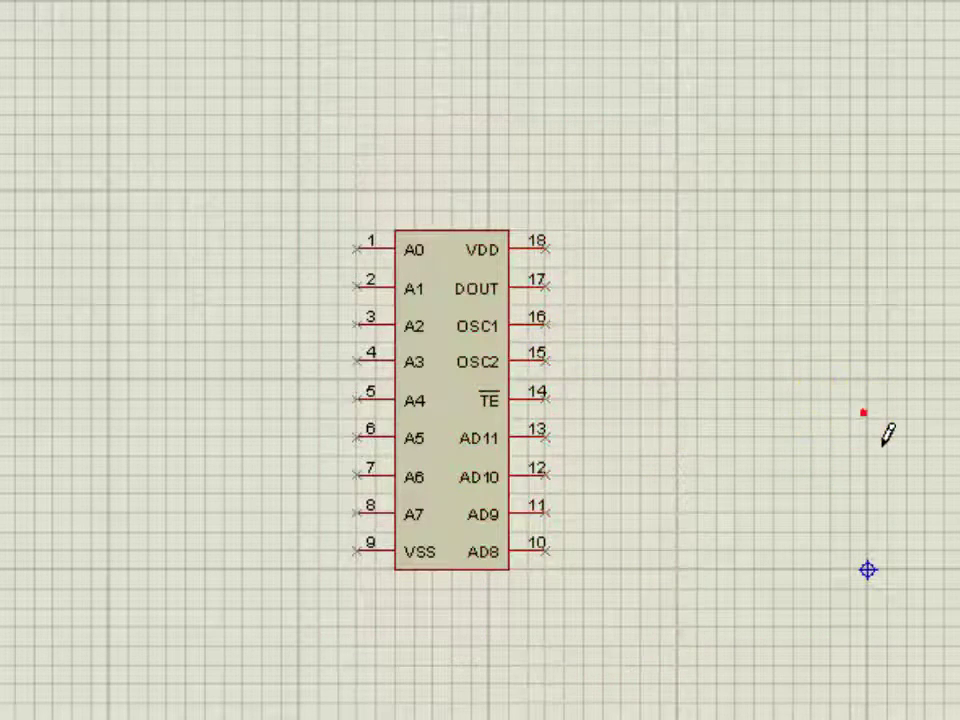
# - Select the complete component, body and all 18 pins, and start the Make Device command on it
pyautogui.scroll(5, 542, 354)
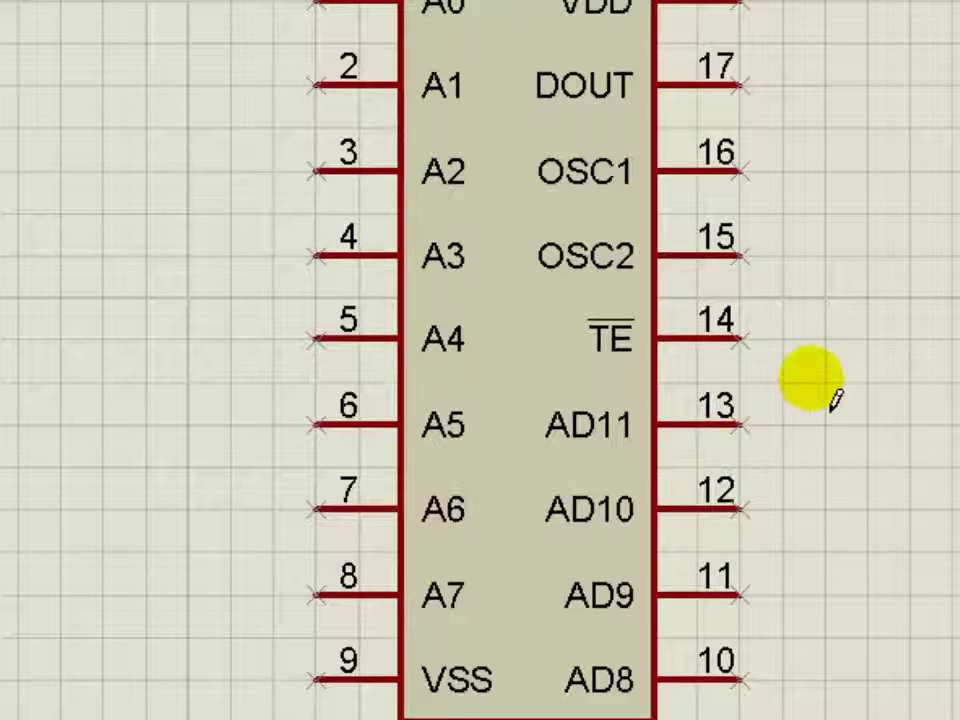
pyautogui.scroll(-2, 812, 382)
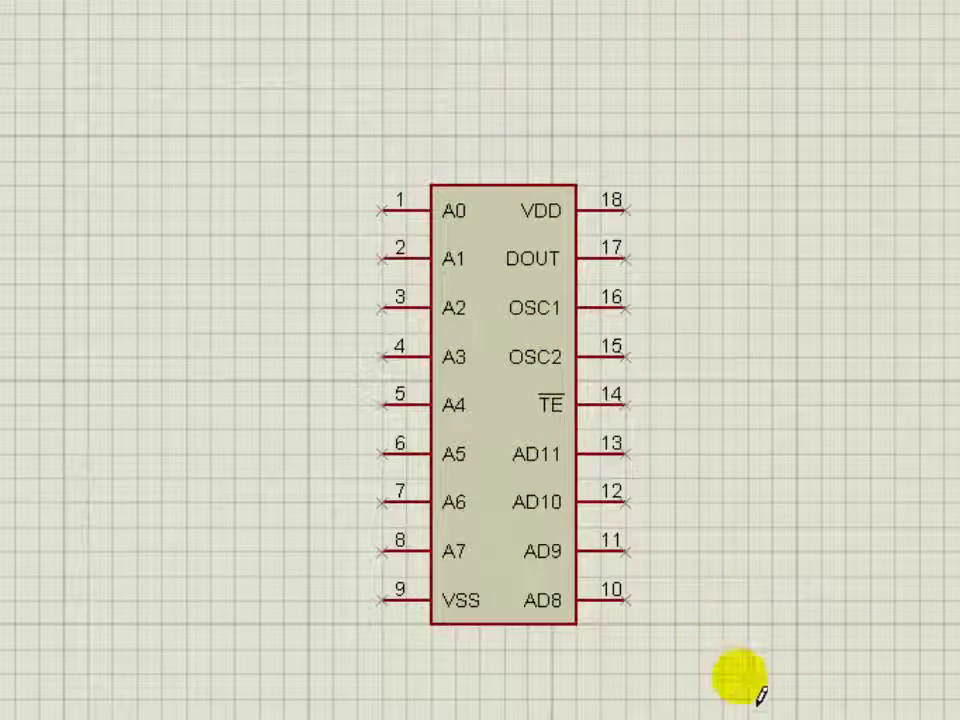
pyautogui.moveTo(765, 692); pyautogui.dragTo(235, 63)
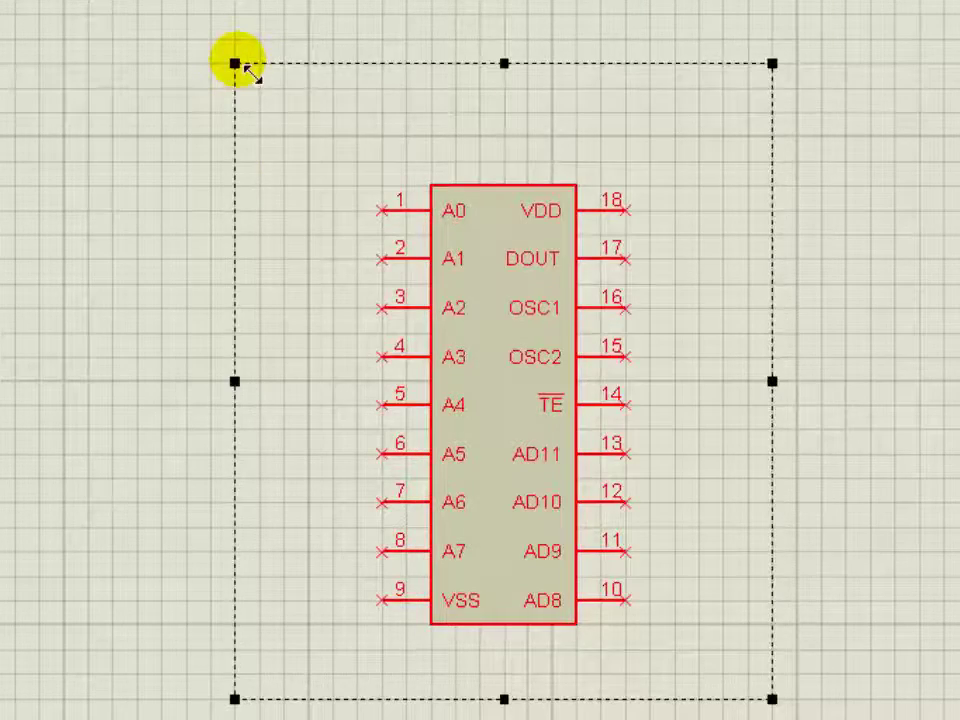
pyautogui.rightClick(519, 199)
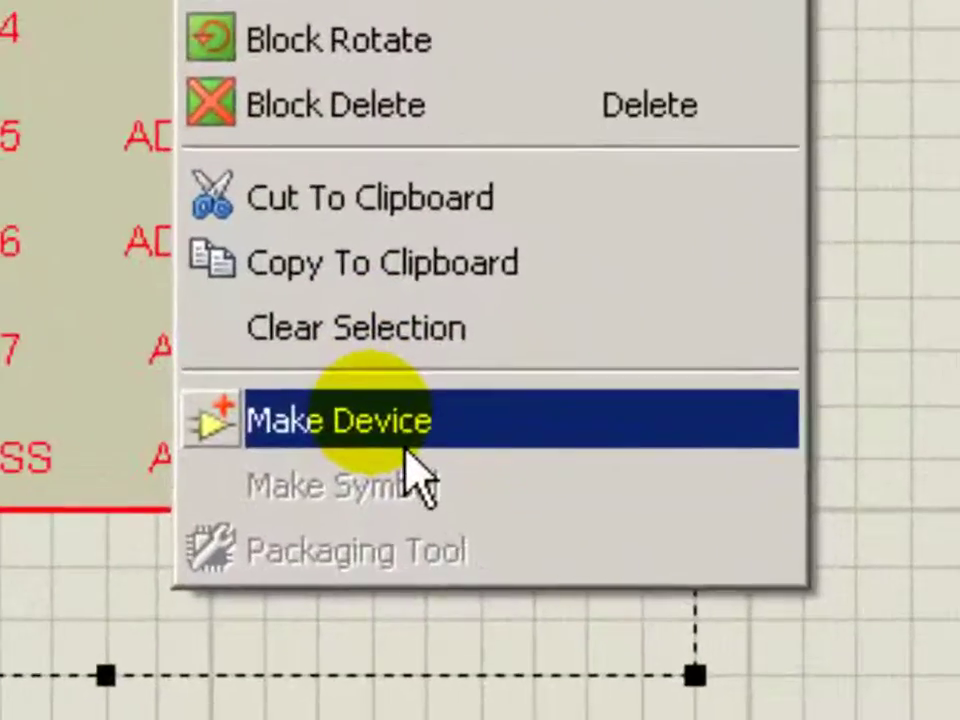
pyautogui.click(610, 693)
pyautogui.moveTo(790, 668); pyautogui.dragTo(0, 0)
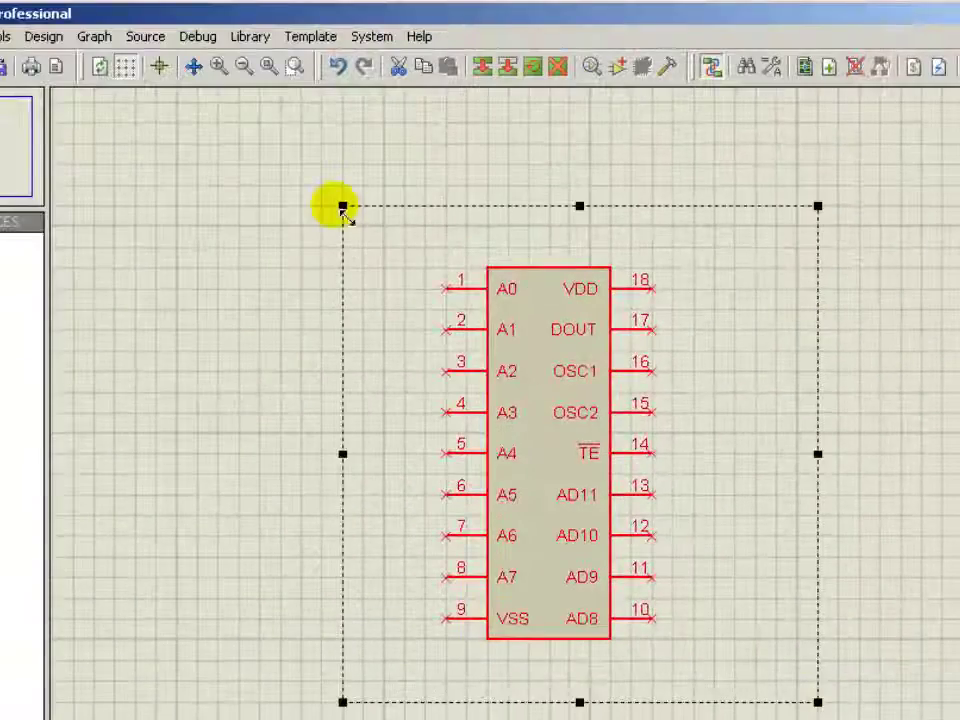
pyautogui.click(621, 67)
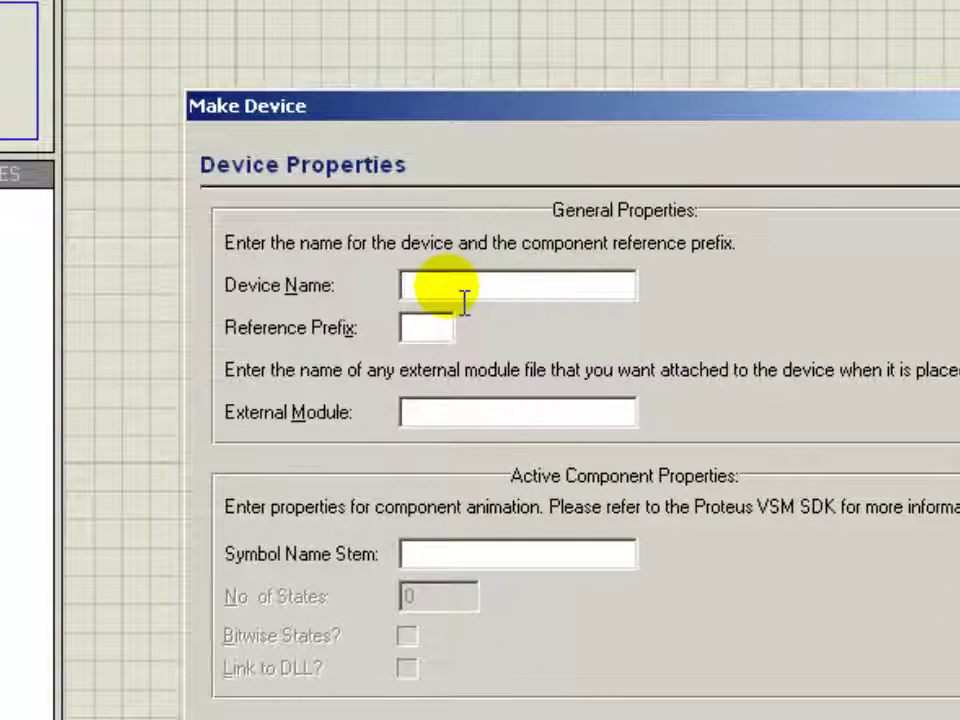
# - Set the device name to HT12E and the reference prefix to U, and continue to the packagings page
pyautogui.write('HT')
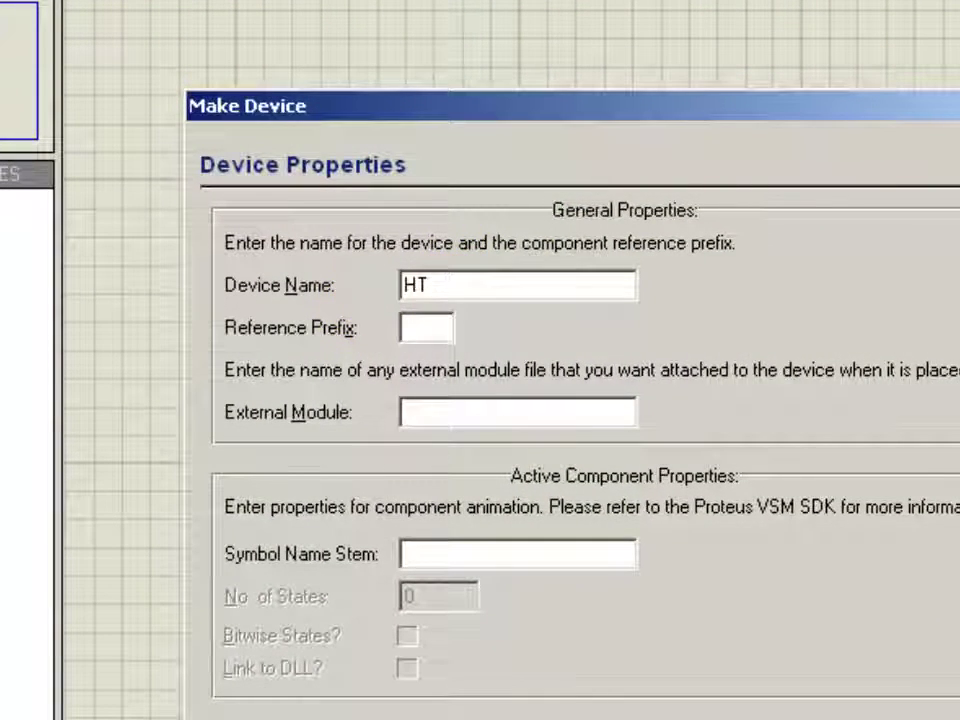
pyautogui.write('12E')
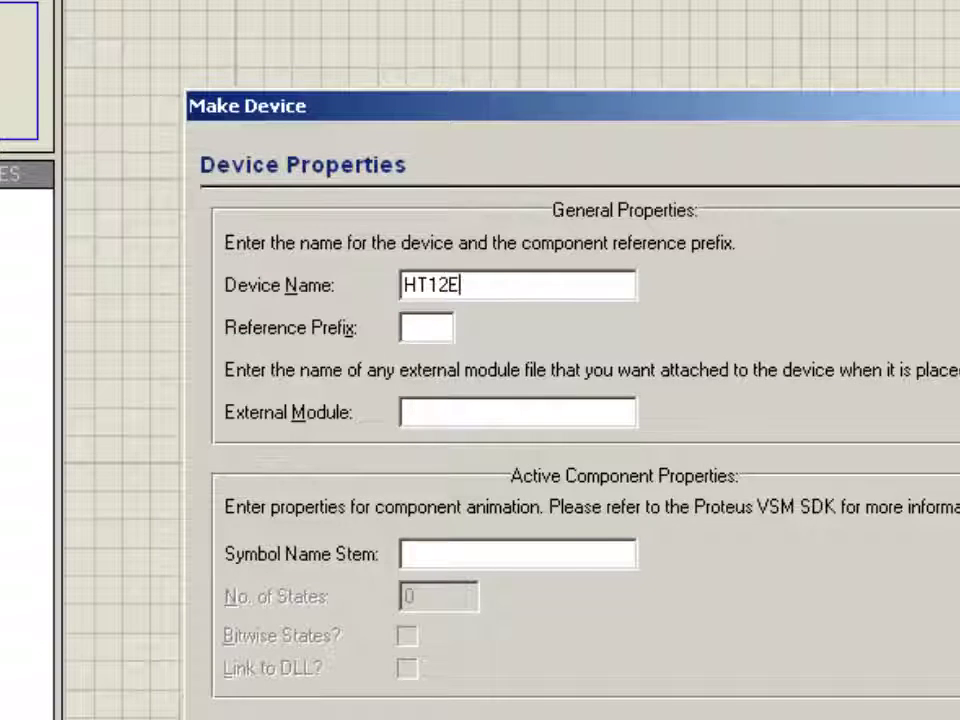
pyautogui.press('Tab')
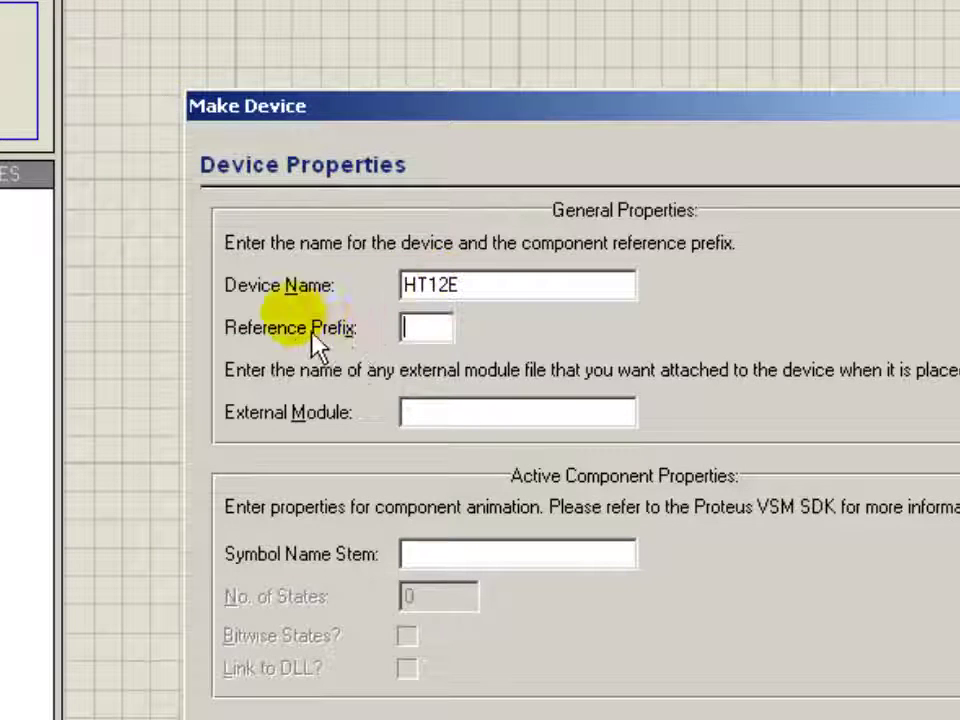
pyautogui.click(436, 338)
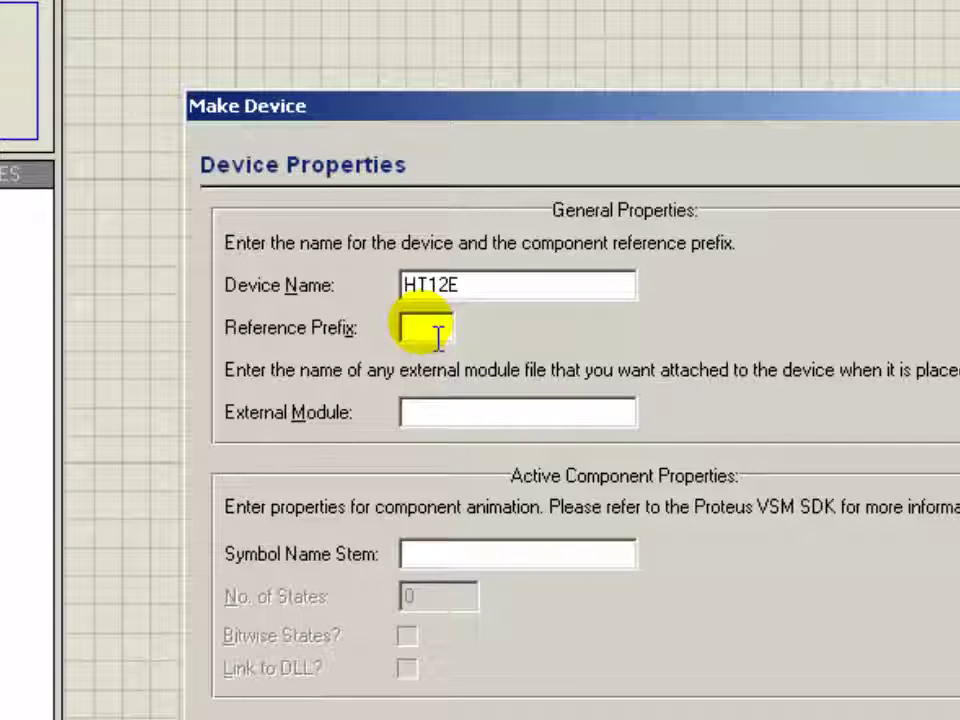
pyautogui.write('U')
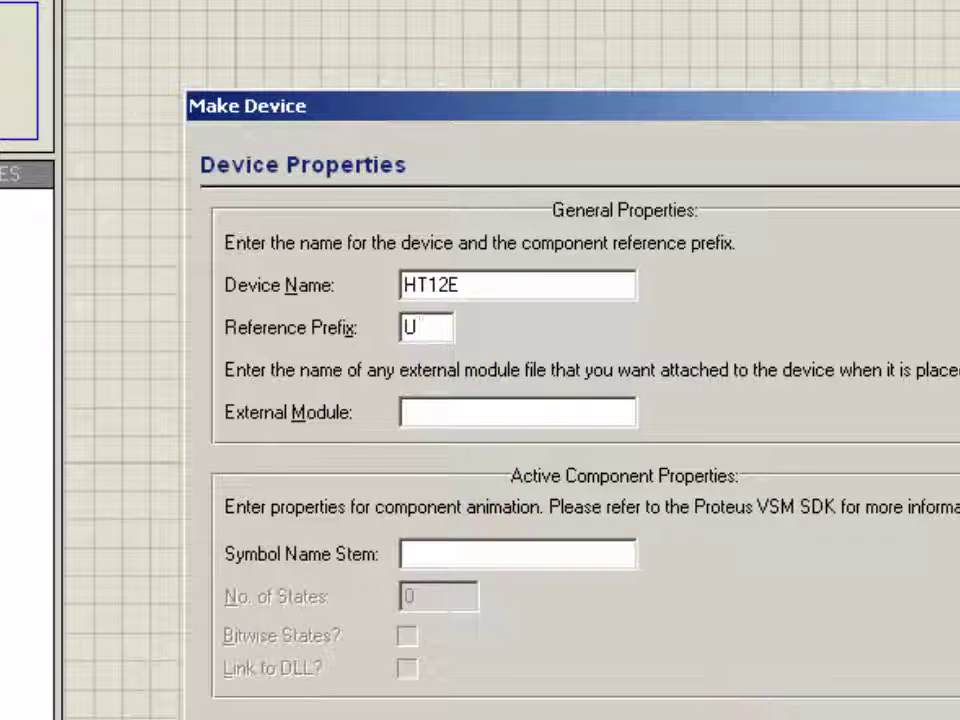
pyautogui.press('Return')
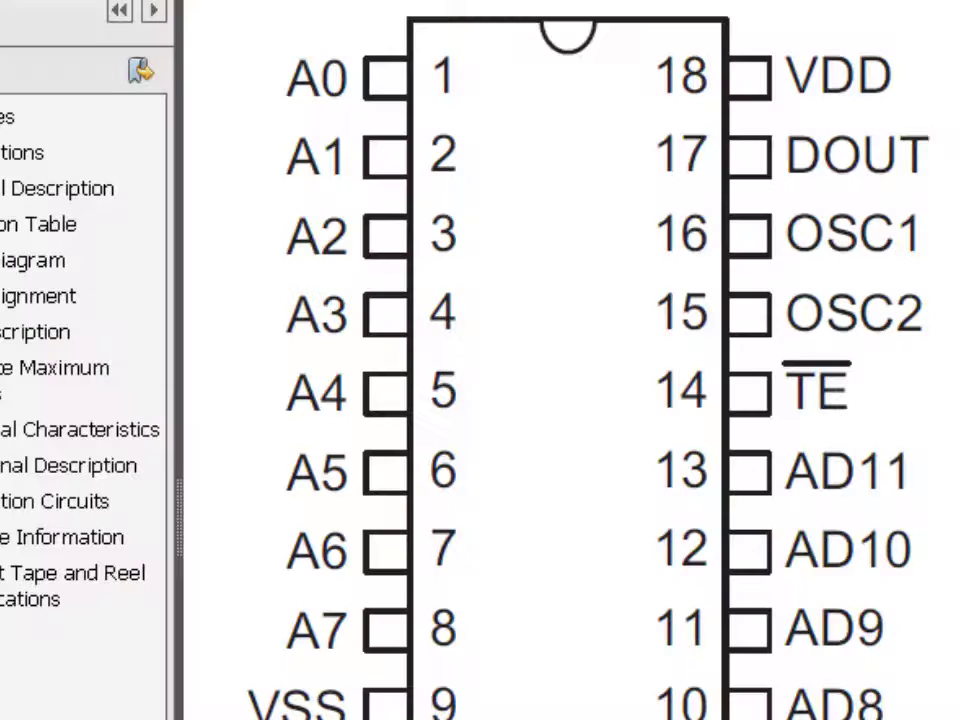
# - Check the HT12E pinout in the datasheet and open the Package Device editor for assigning a PCB package
pyautogui.hotkey('ctrl', '-')
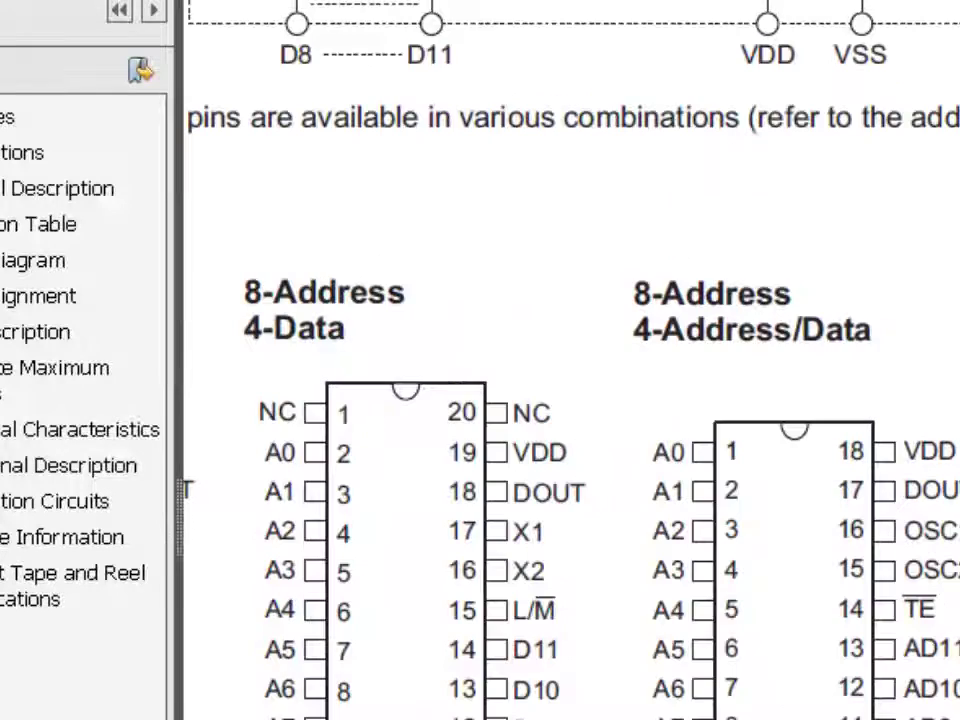
pyautogui.scroll(-2, 570, 400)
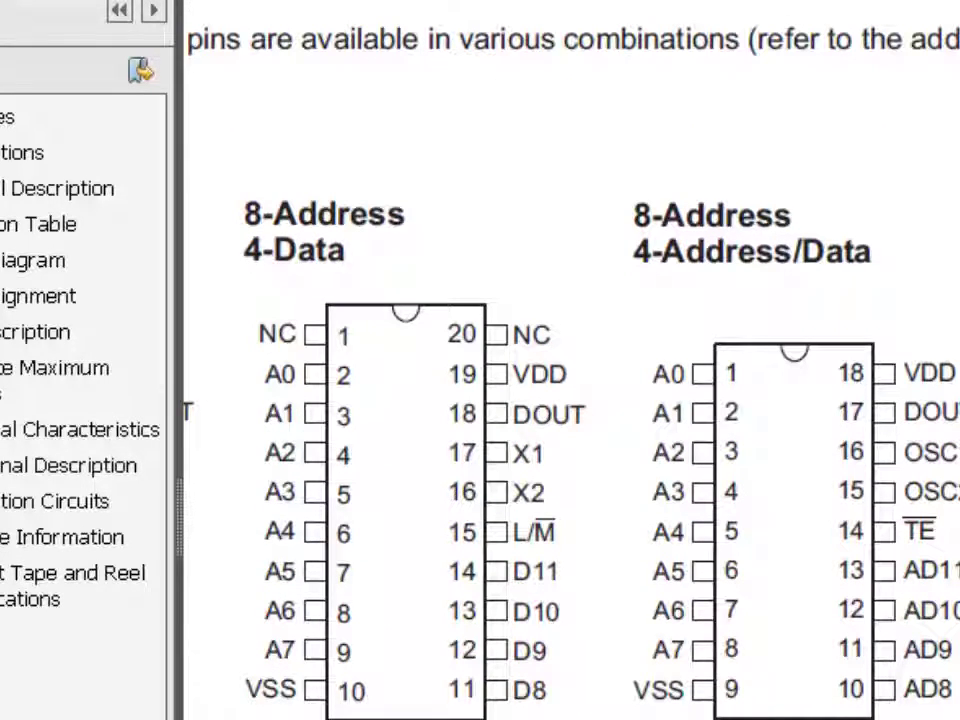
pyautogui.hscroll(1, 570, 370)
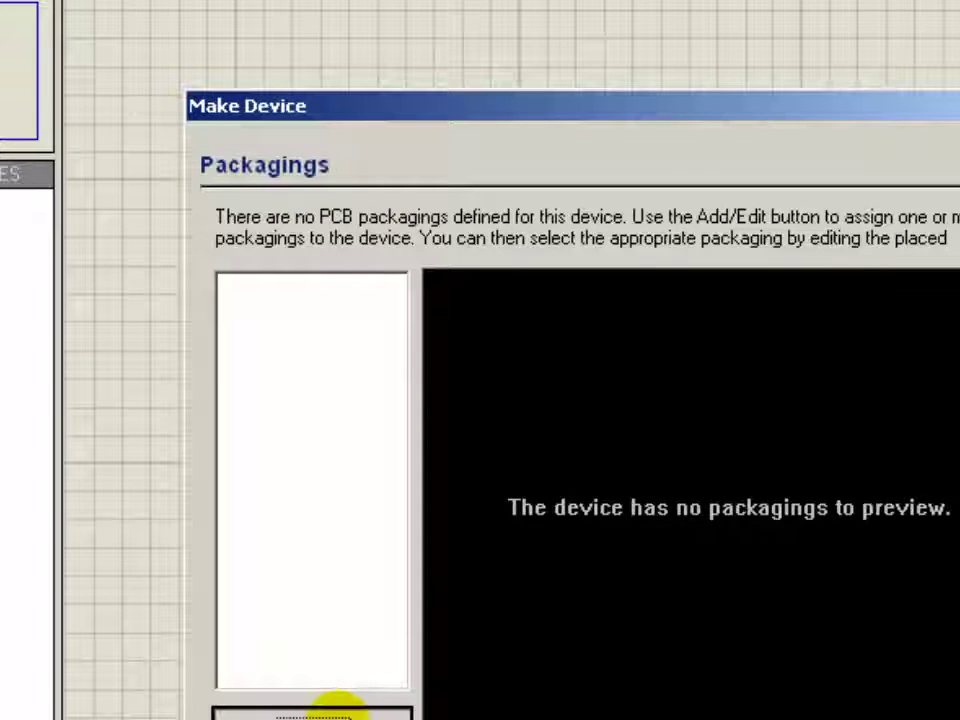
pyautogui.click(335, 712)
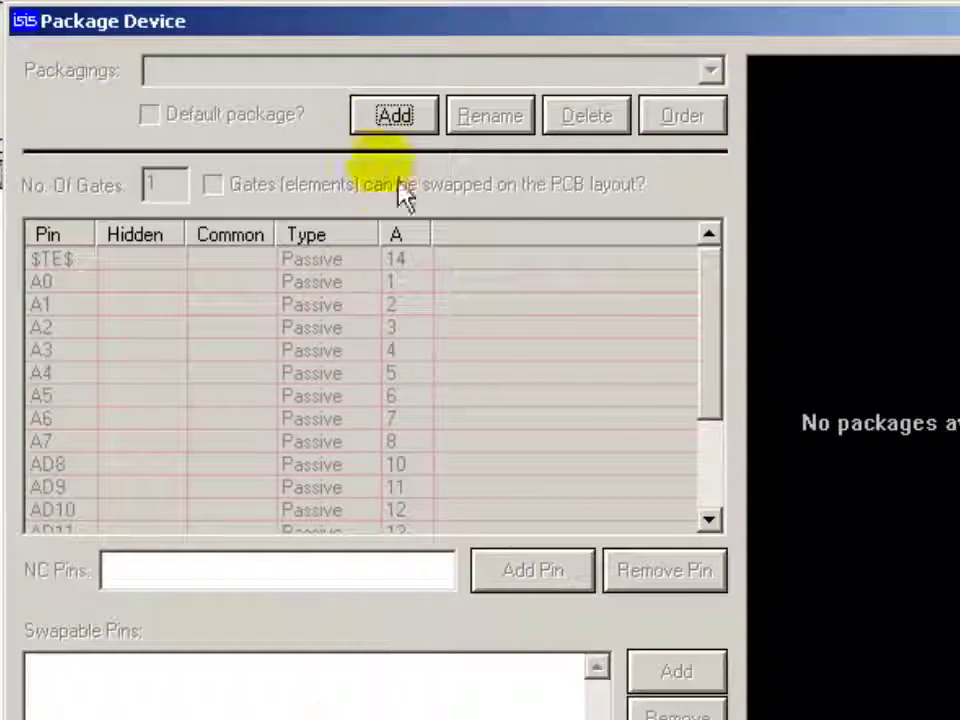
# - Search the package library for 18 and narrow the results to through-hole packages in the Integrated Circuits category
pyautogui.click(394, 114)
pyautogui.write('18')
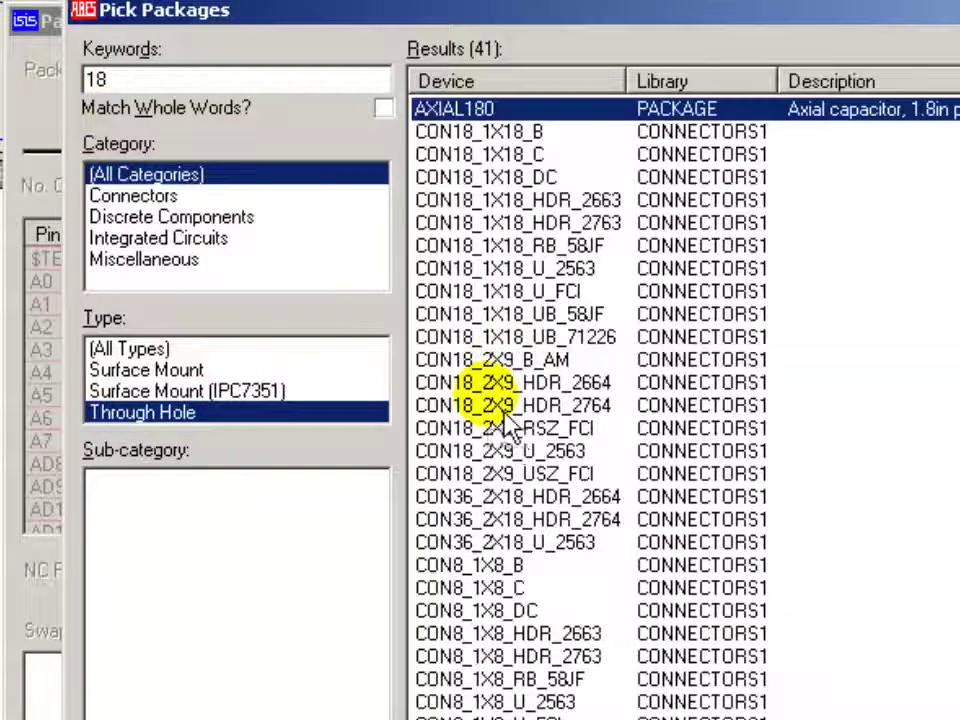
pyautogui.click(530, 473)
pyautogui.scroll(-2, 553, 500)
pyautogui.scroll(2, 540, 490)
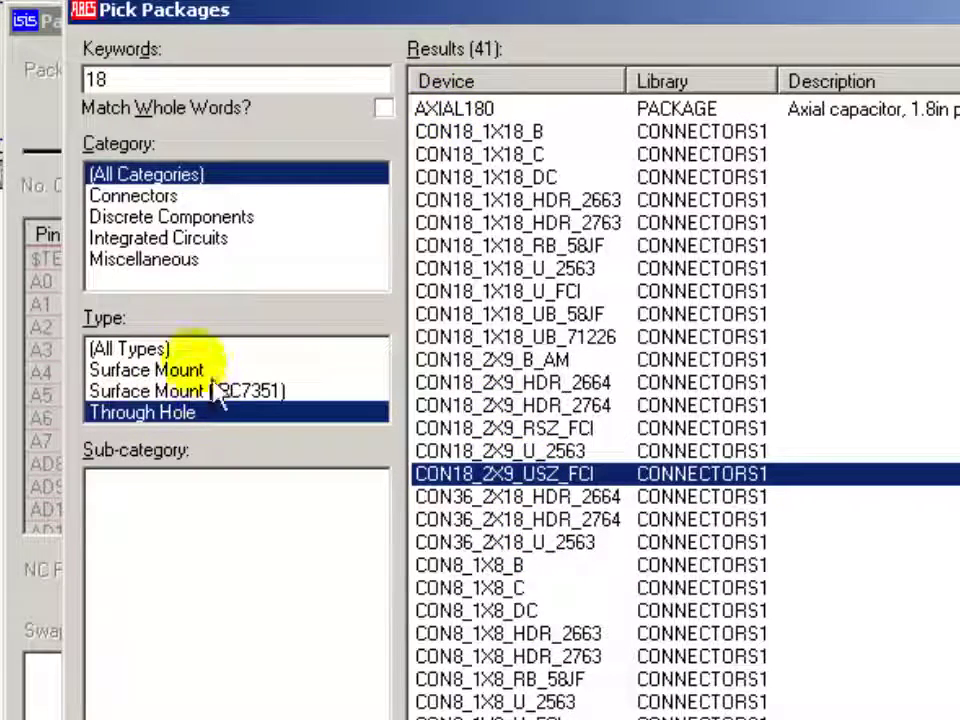
pyautogui.click(187, 224)
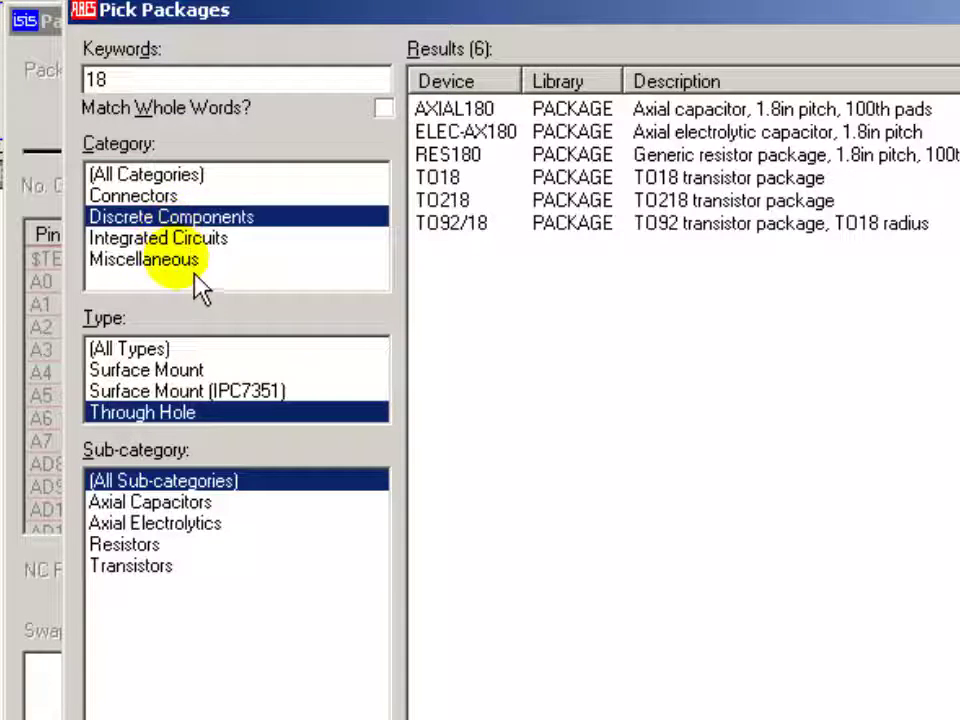
pyautogui.click(197, 247)
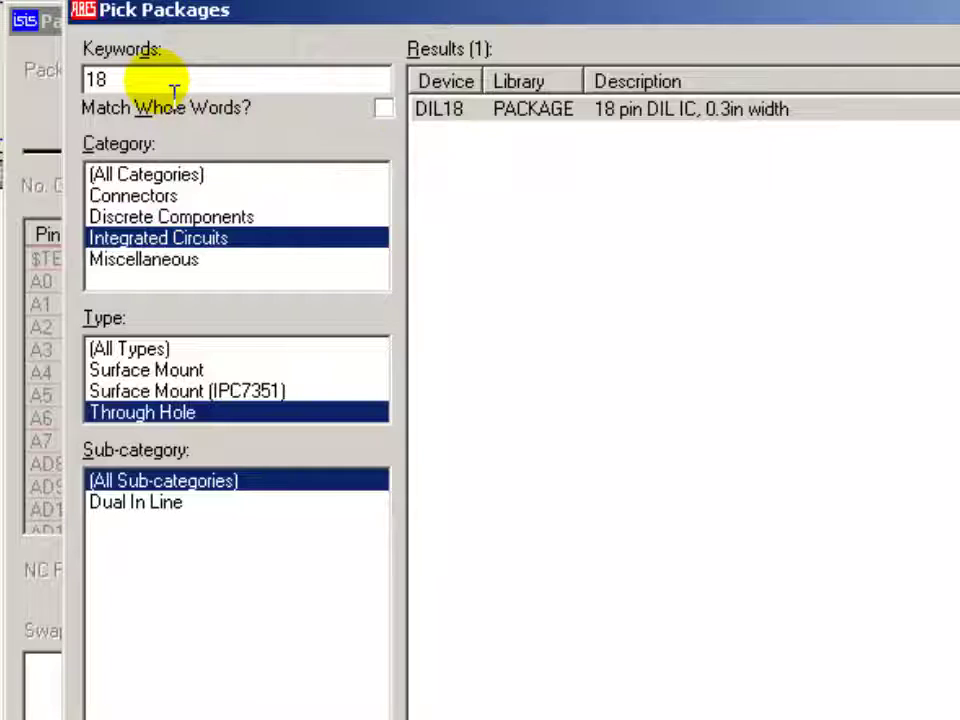
# - Add the DIL18 package as the device's packaging and assign it to the component
pyautogui.moveTo(462, 132)
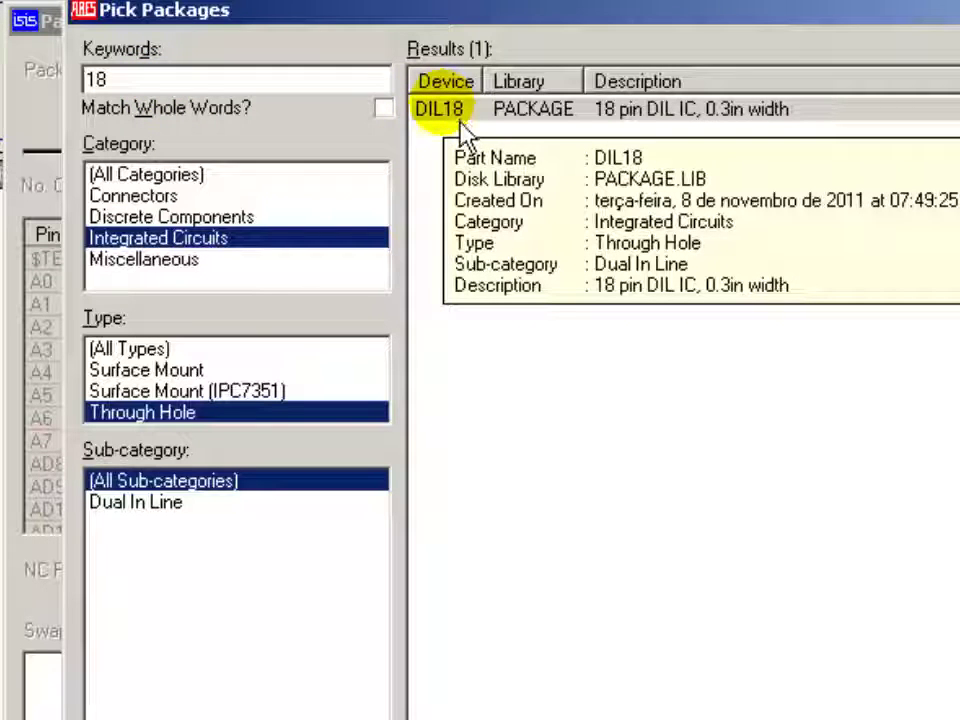
pyautogui.click(461, 130)
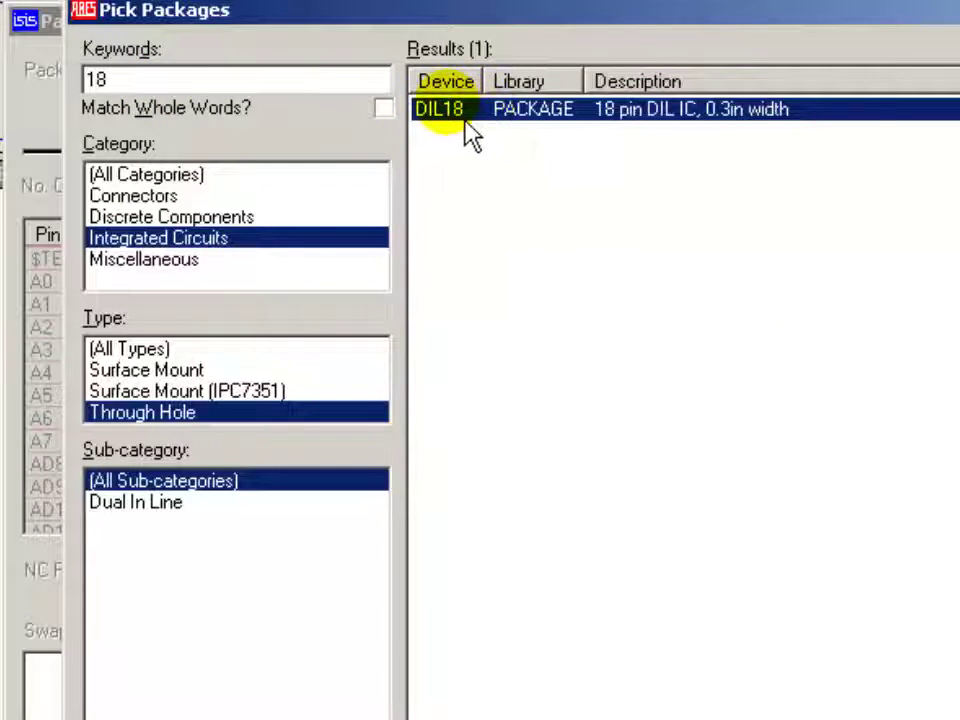
pyautogui.moveTo(465, 127)
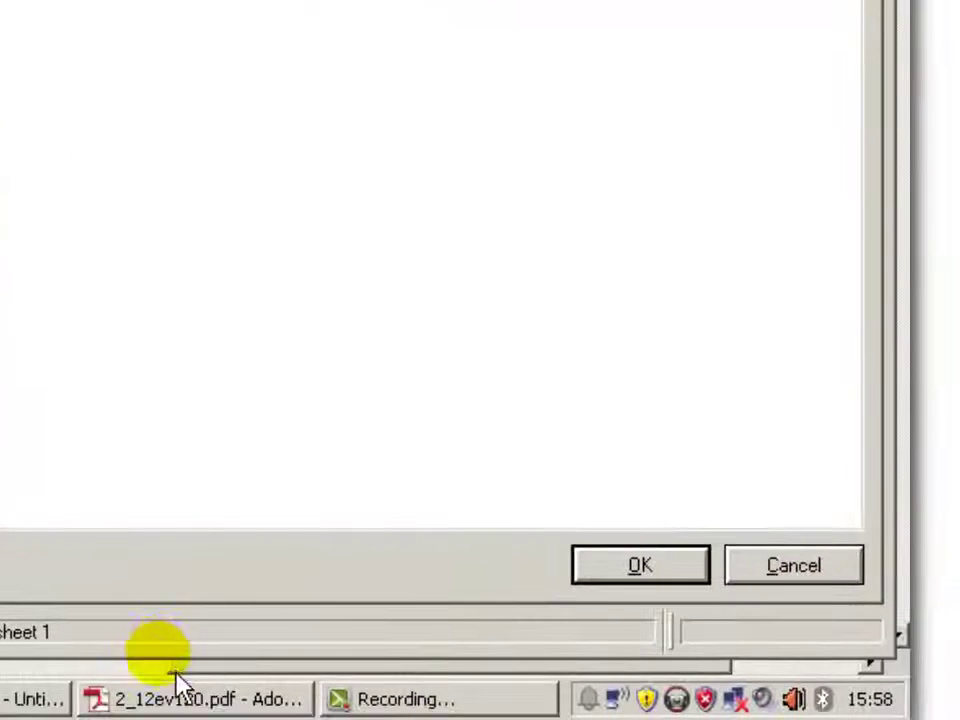
pyautogui.press('Return')
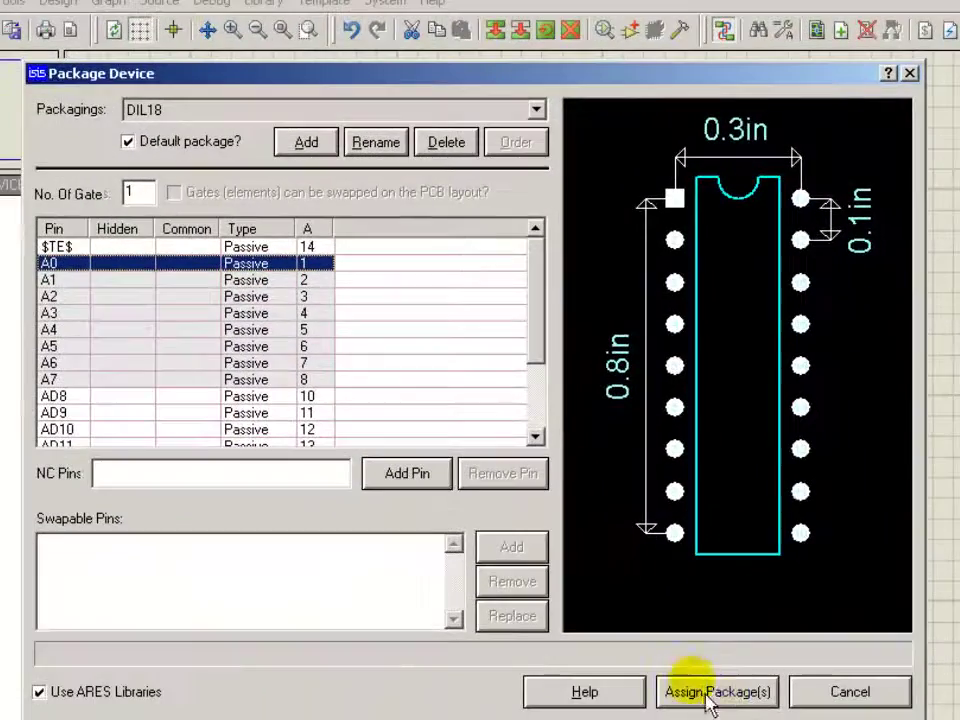
pyautogui.click(733, 695)
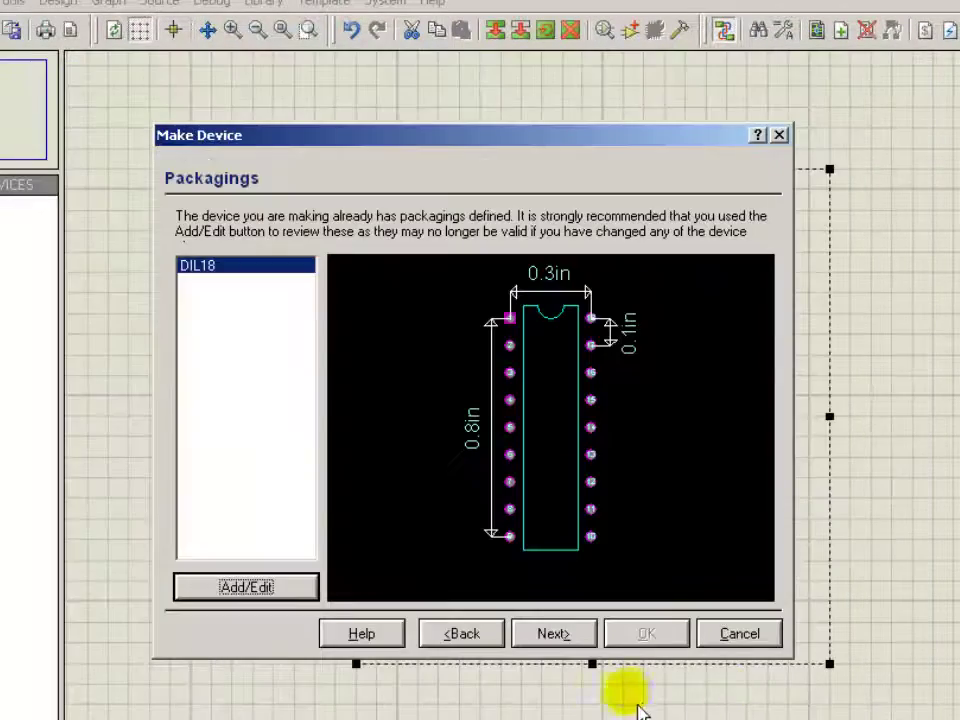
# - Accept the DIL18 packaging, the default component properties and an empty data sheet link, continuing to Indexing and Library Selection
pyautogui.click(566, 636)
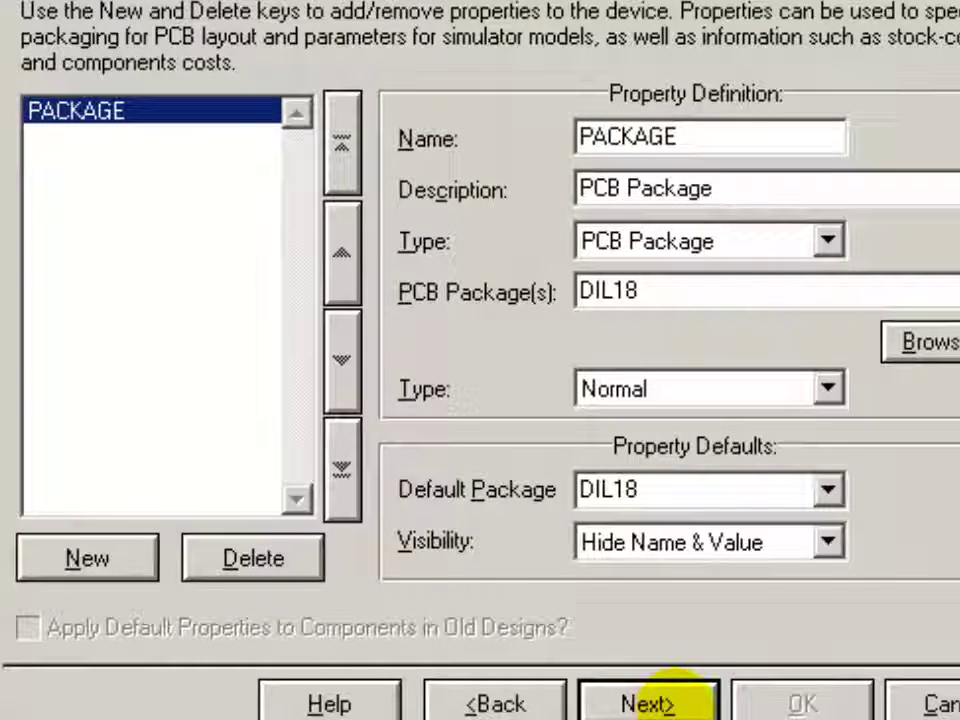
pyautogui.click(648, 703)
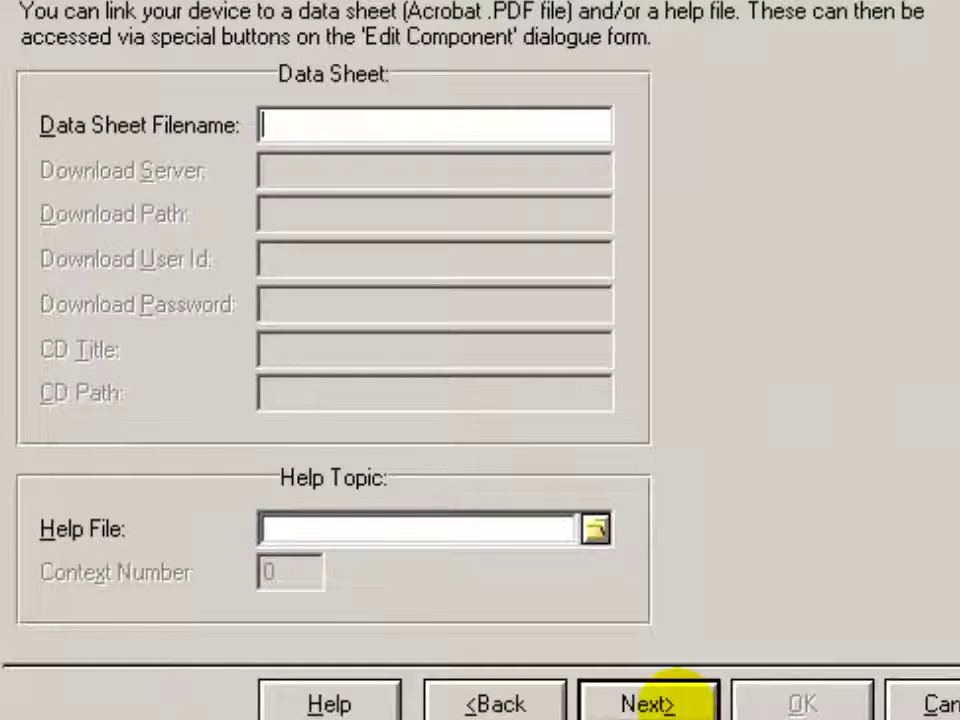
pyautogui.click(648, 703)
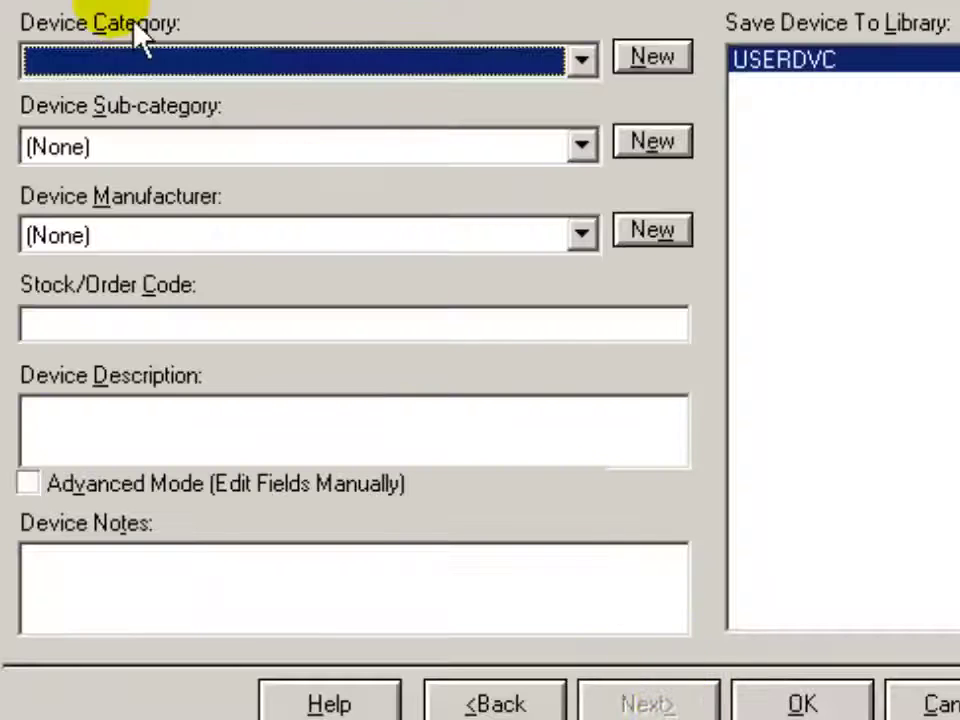
# - Look through the existing device categories and create a new category named HT12
pyautogui.click(283, 66)
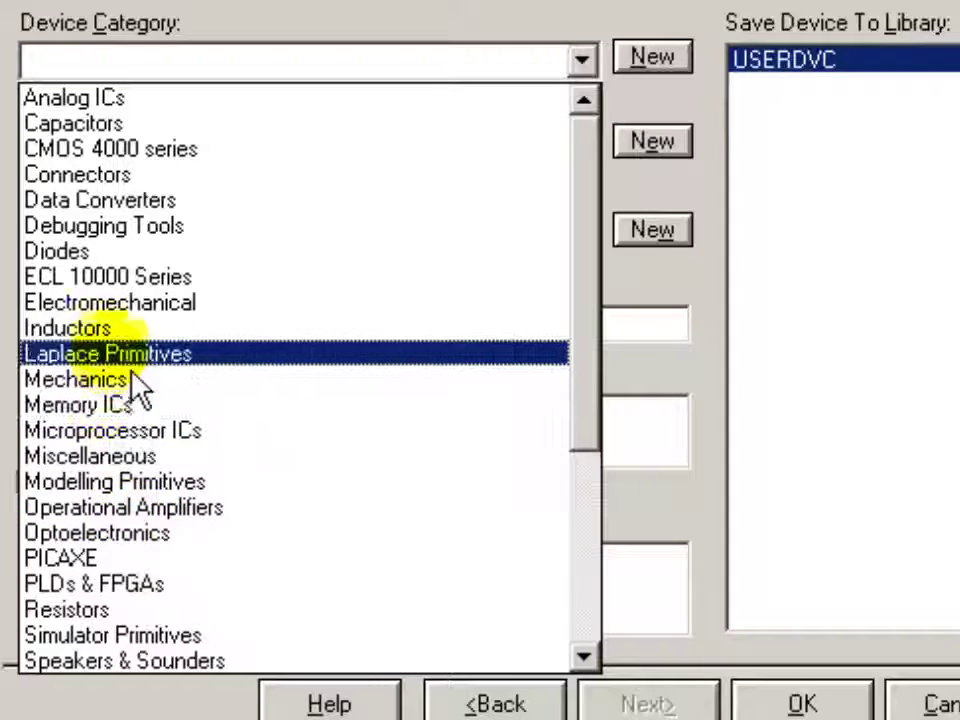
pyautogui.scroll(-3, 203, 364)
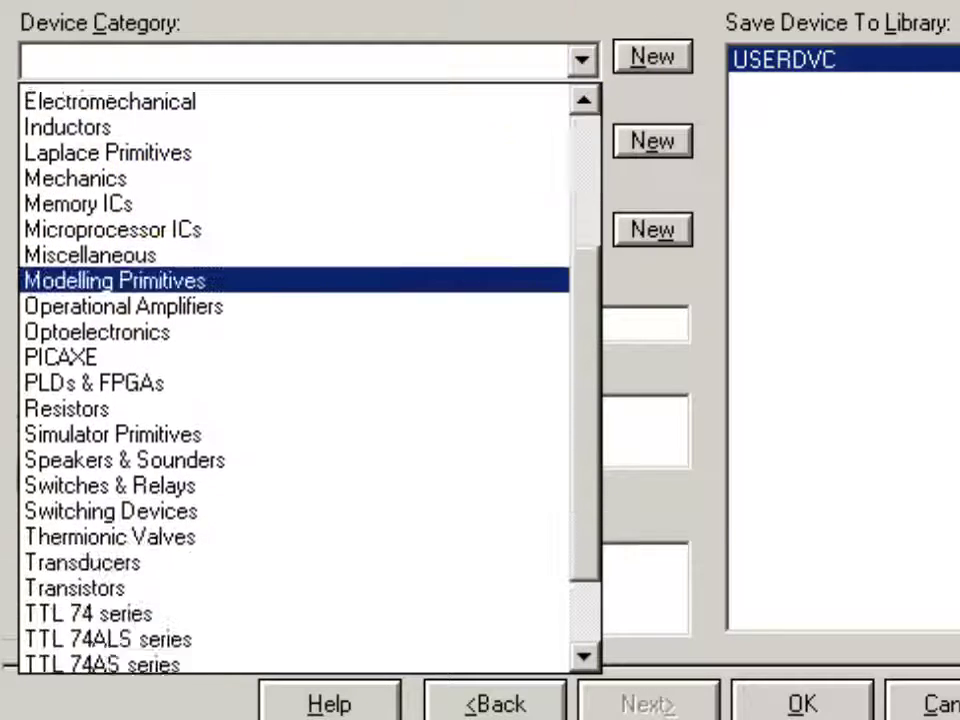
pyautogui.click(689, 57)
pyautogui.click(672, 66)
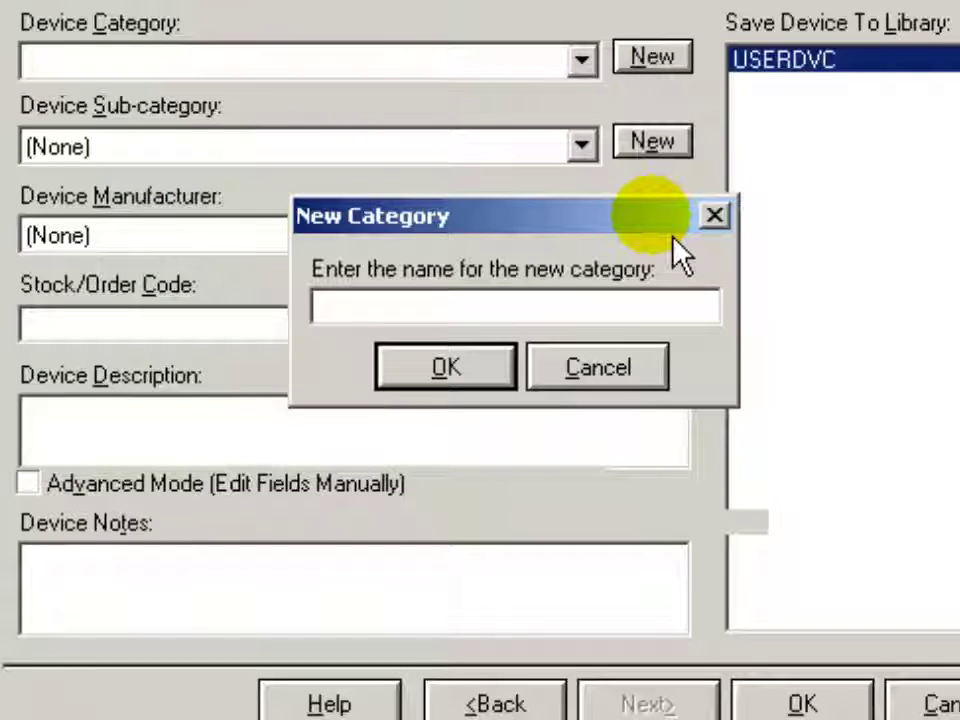
pyautogui.write('H')
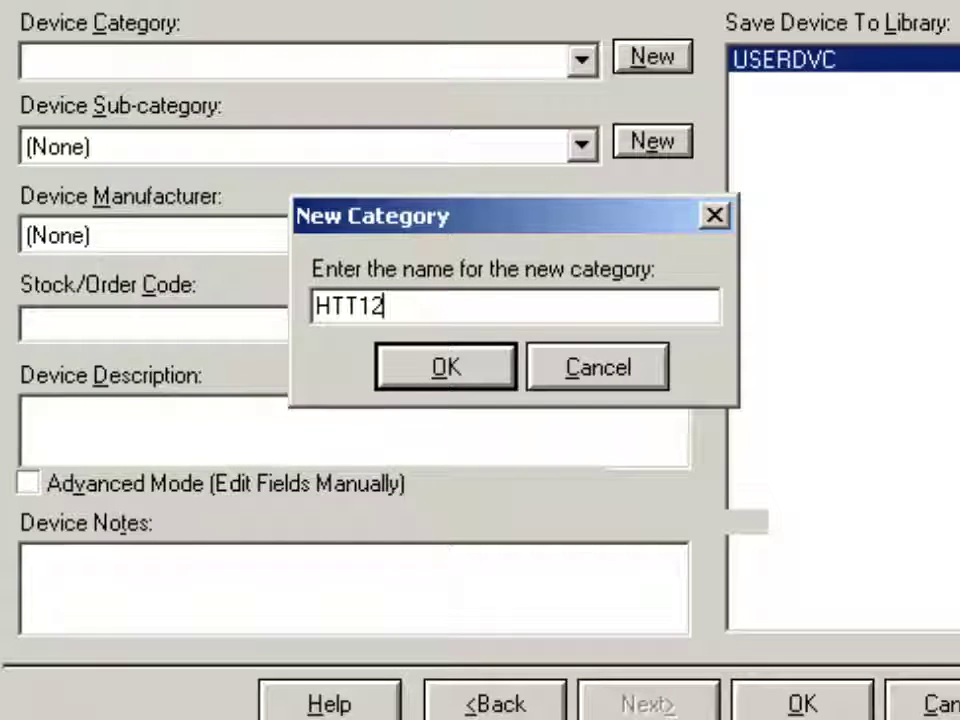
pyautogui.write('T12')
pyautogui.press('Return')
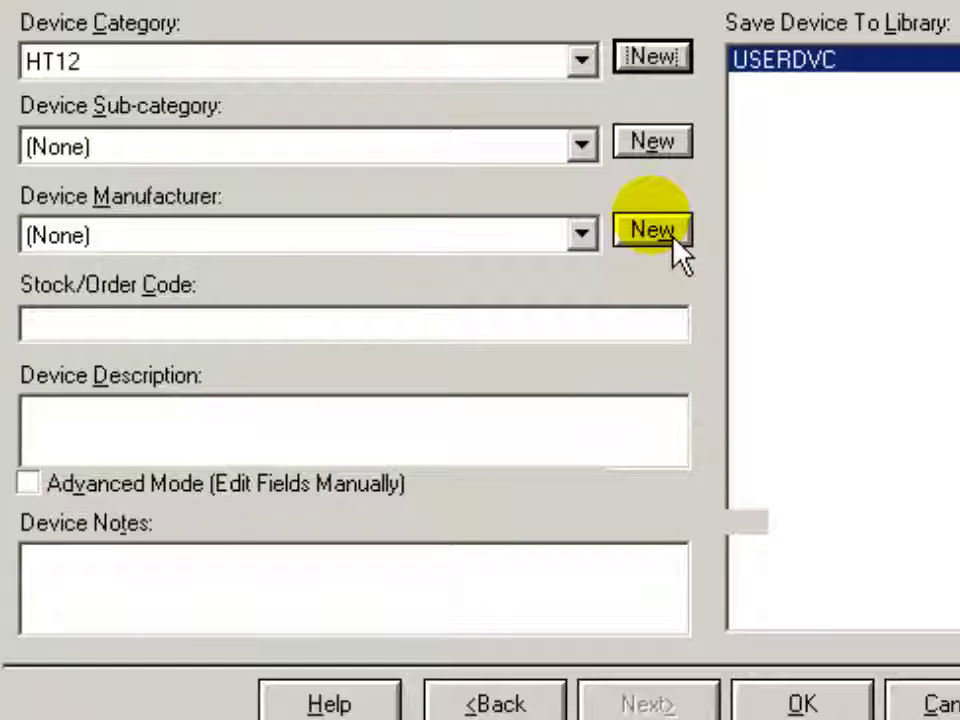
# - Create a new device sub-category named HT12E
pyautogui.click(664, 152)
pyautogui.write('HT')
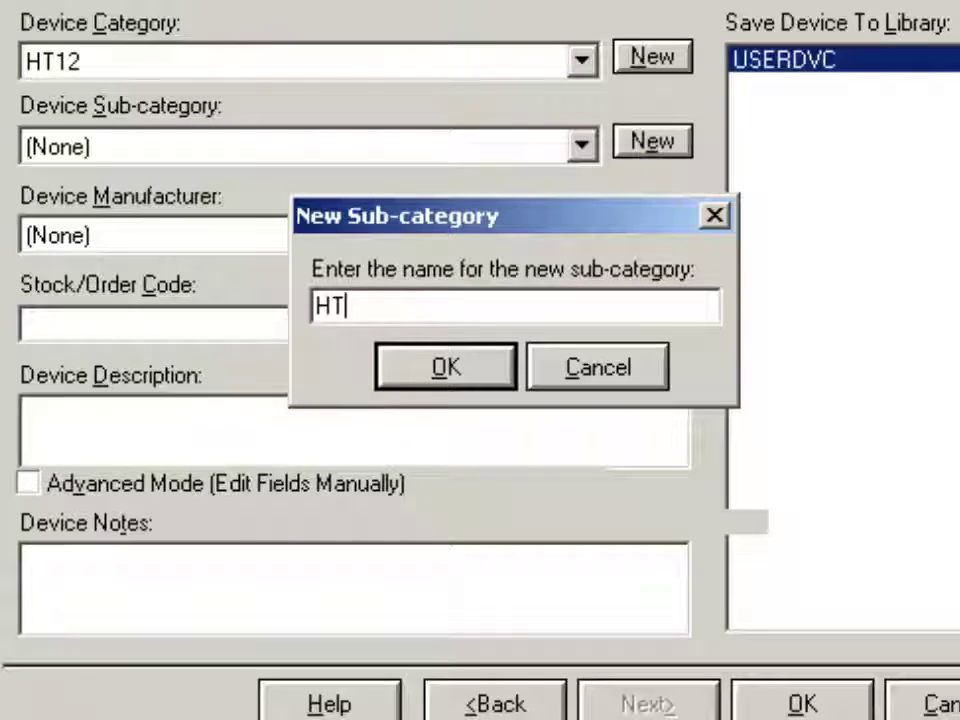
pyautogui.write('12E')
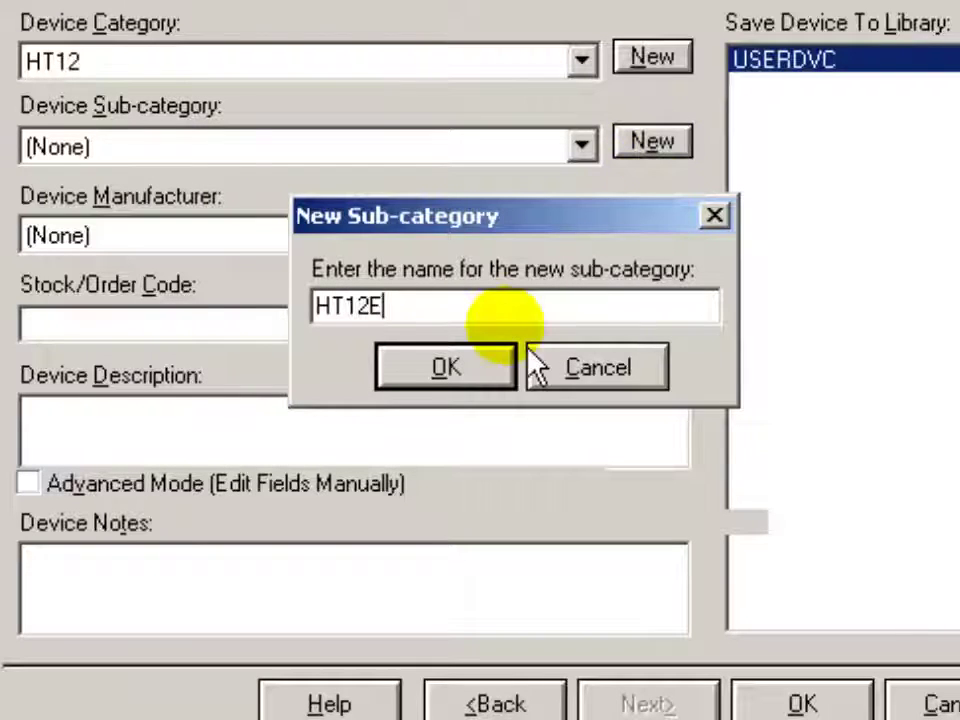
pyautogui.click(469, 358)
# - Look through the manufacturer list and check the HT12E datasheet for the manufacturer's name
pyautogui.click(568, 244)
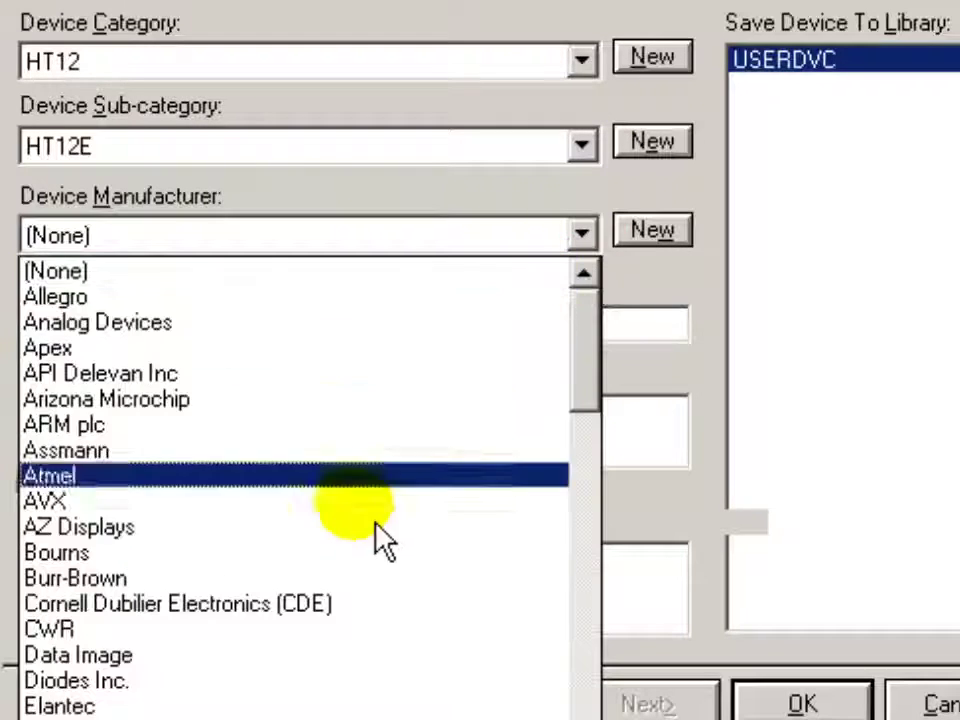
pyautogui.scroll(-11, 381, 536)
pyautogui.scroll(-12, 399, 654)
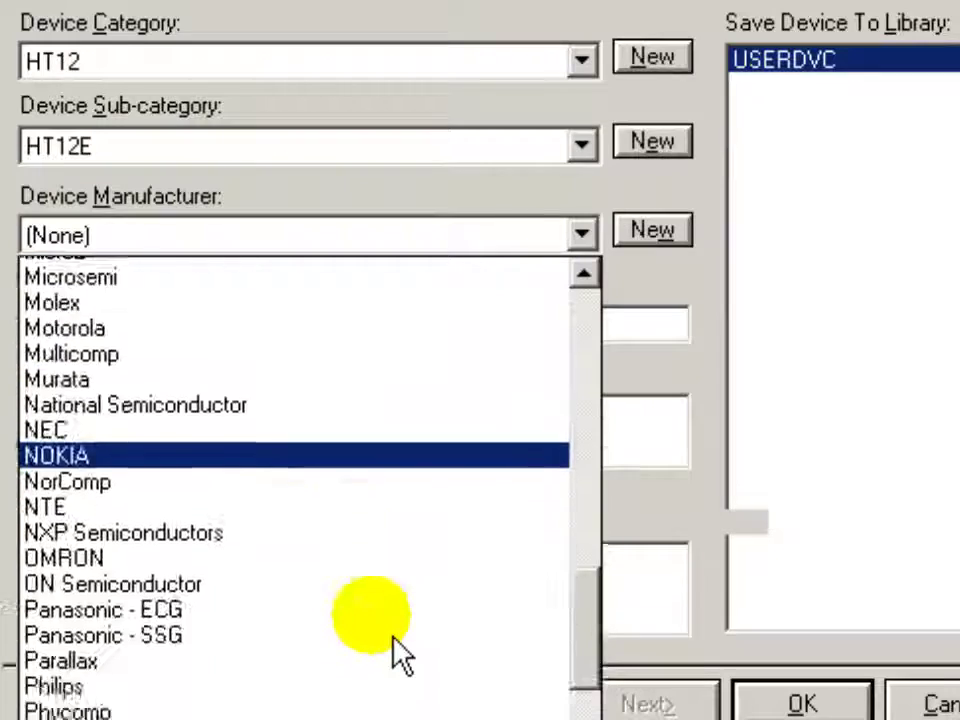
pyautogui.press('Escape')
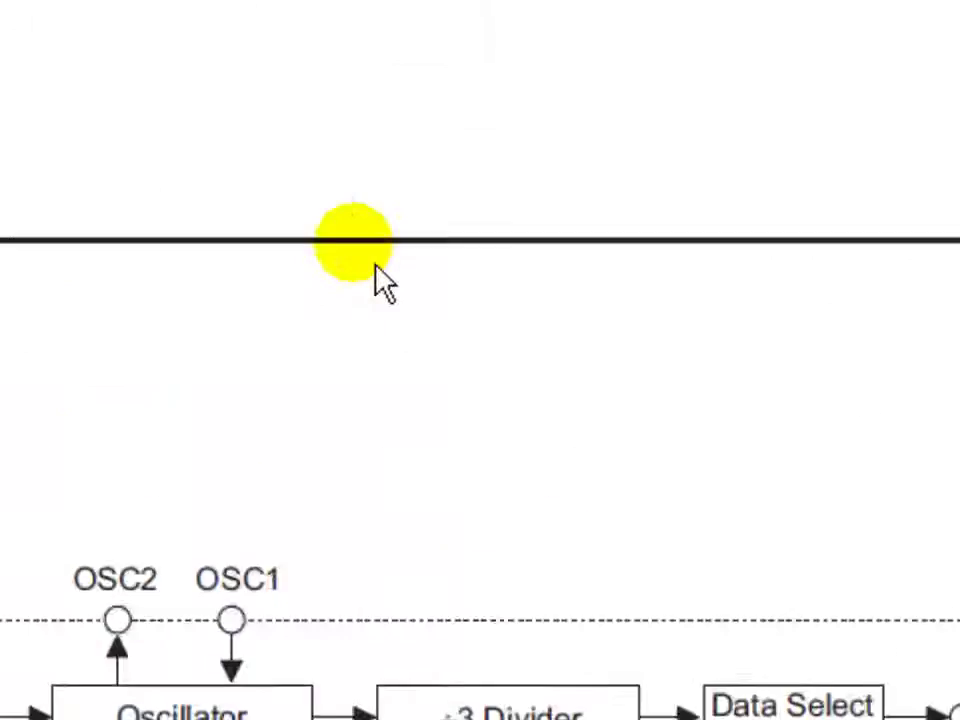
pyautogui.scroll(15, 376, 266)
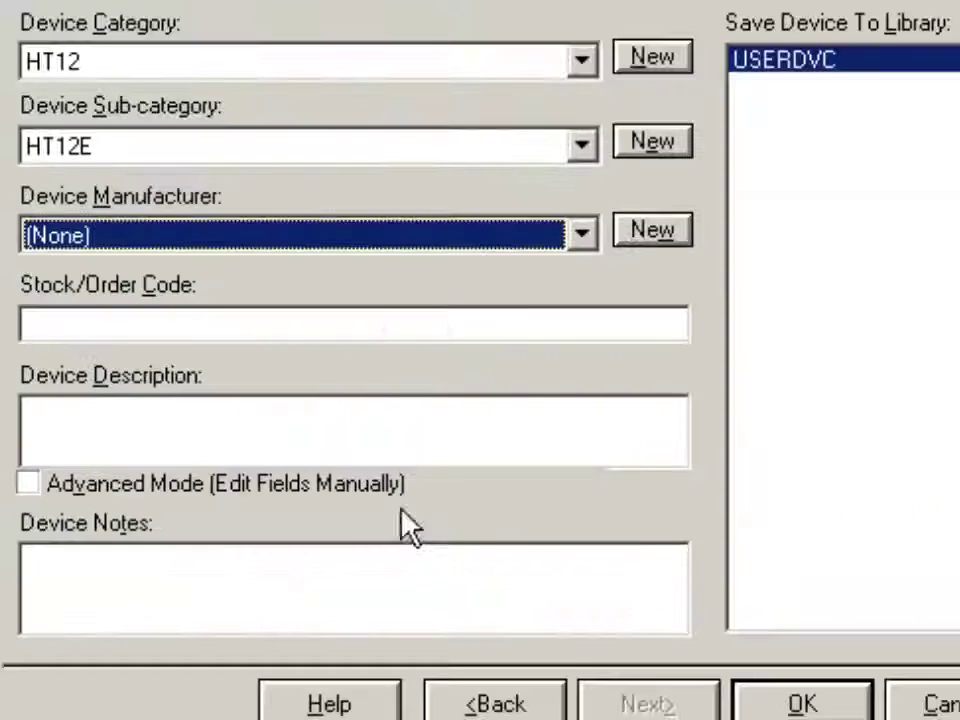
# - Recheck the manufacturer list and create a new device manufacturer named HOLTEK
pyautogui.click(369, 226)
pyautogui.scroll(-7, 249, 632)
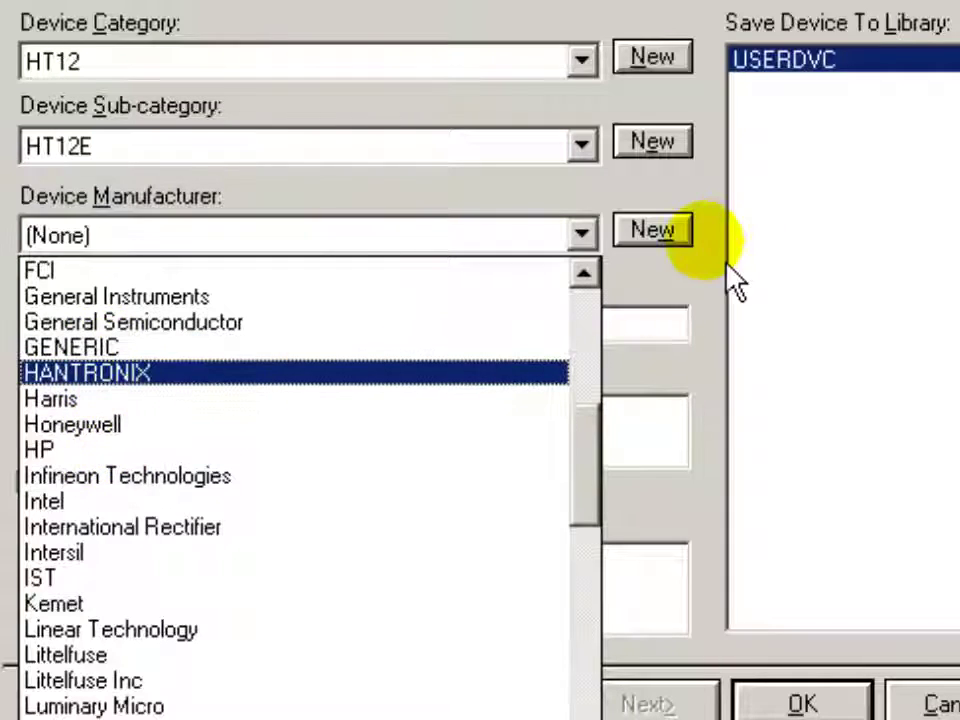
pyautogui.click(681, 253)
pyautogui.click(668, 240)
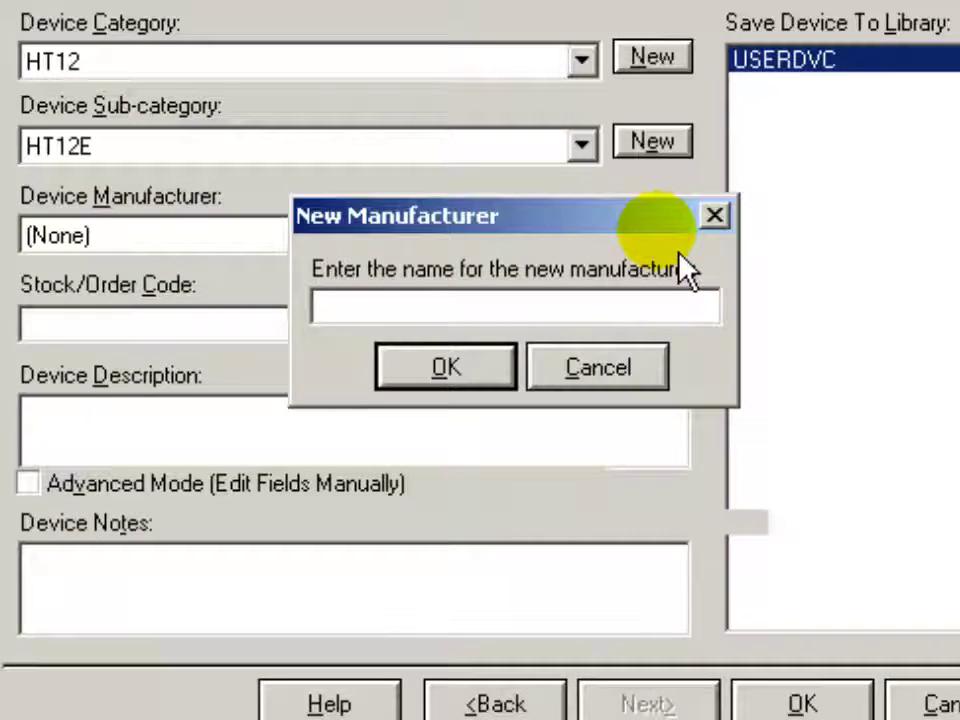
pyautogui.write('HOLTEK')
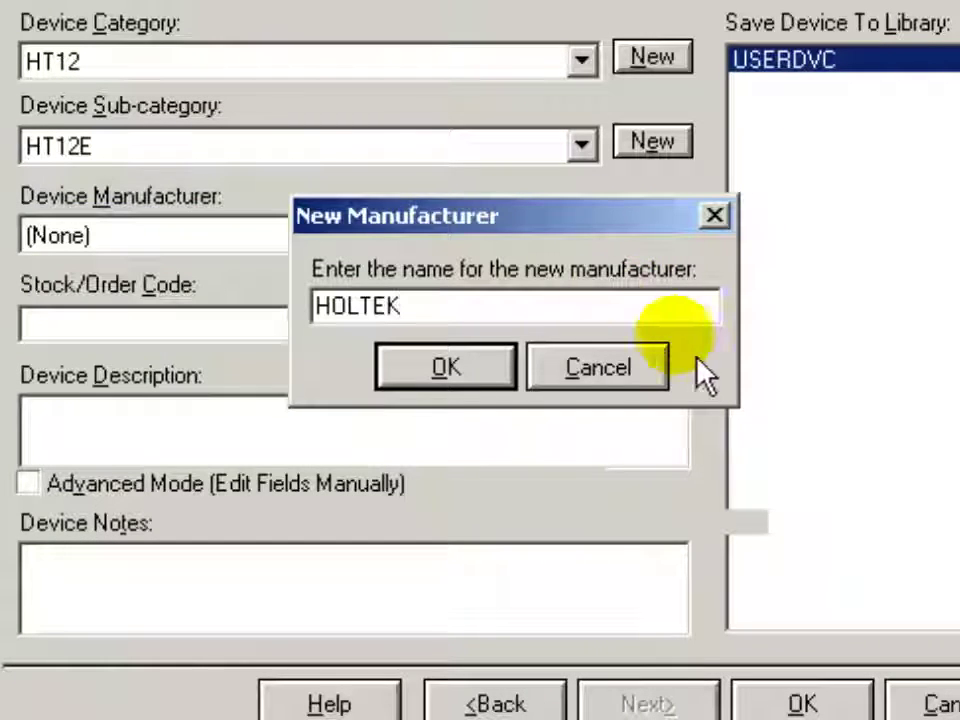
pyautogui.click(420, 372)
# - Enter the device description CI PARA TRANSMISSOR 433MHZ and save the device to the USERDVC library
pyautogui.click(208, 452)
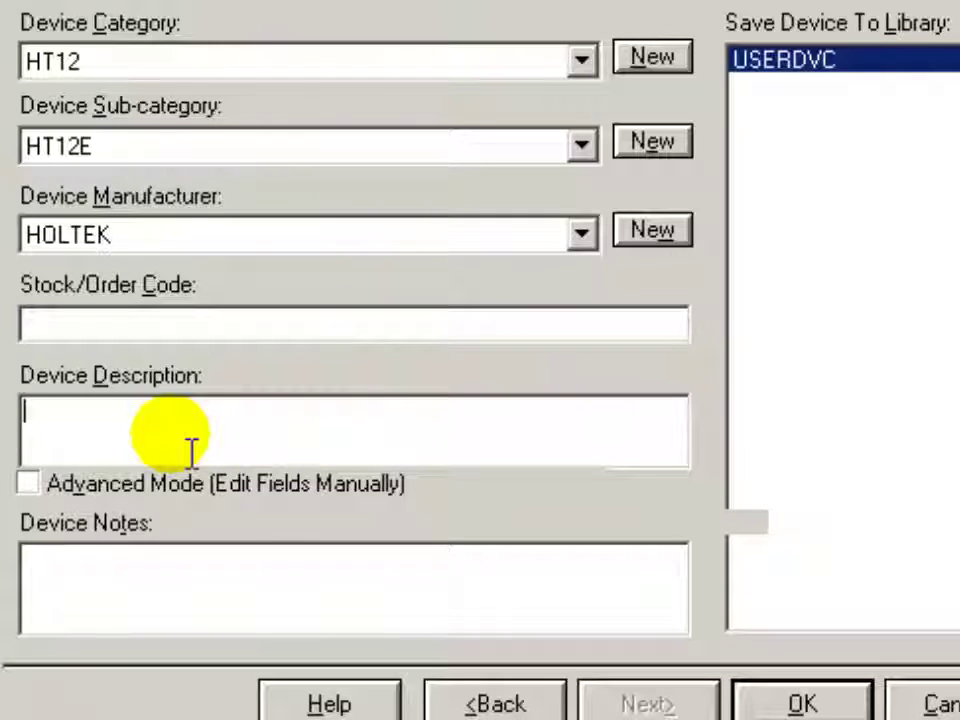
pyautogui.write('CI PARA ')
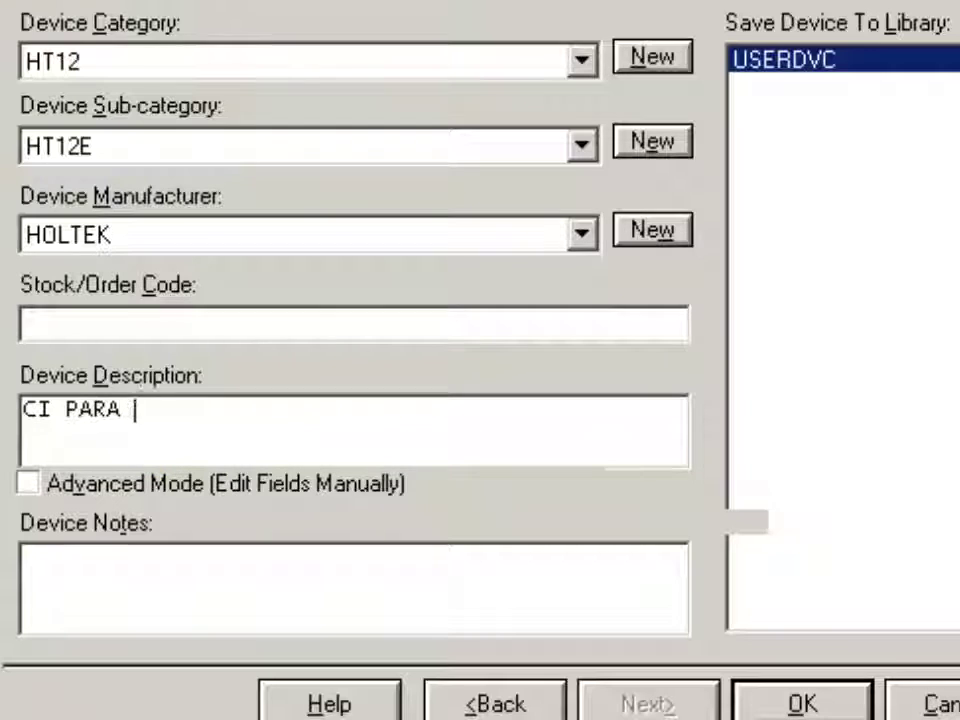
pyautogui.write('TRANSMISSOR 433MHZ')
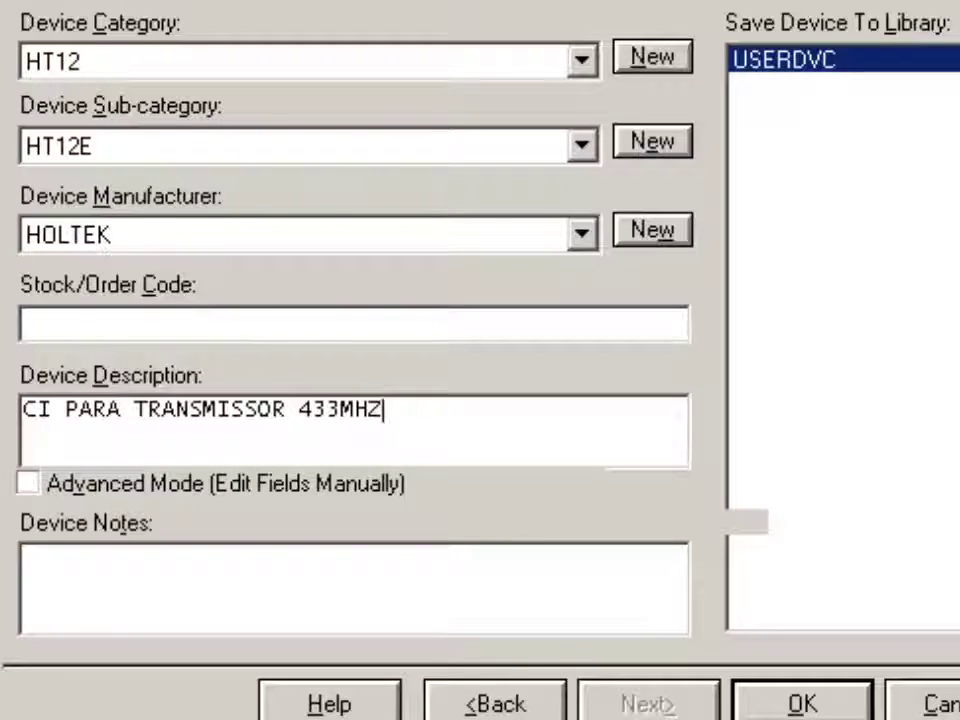
pyautogui.press('Tab')
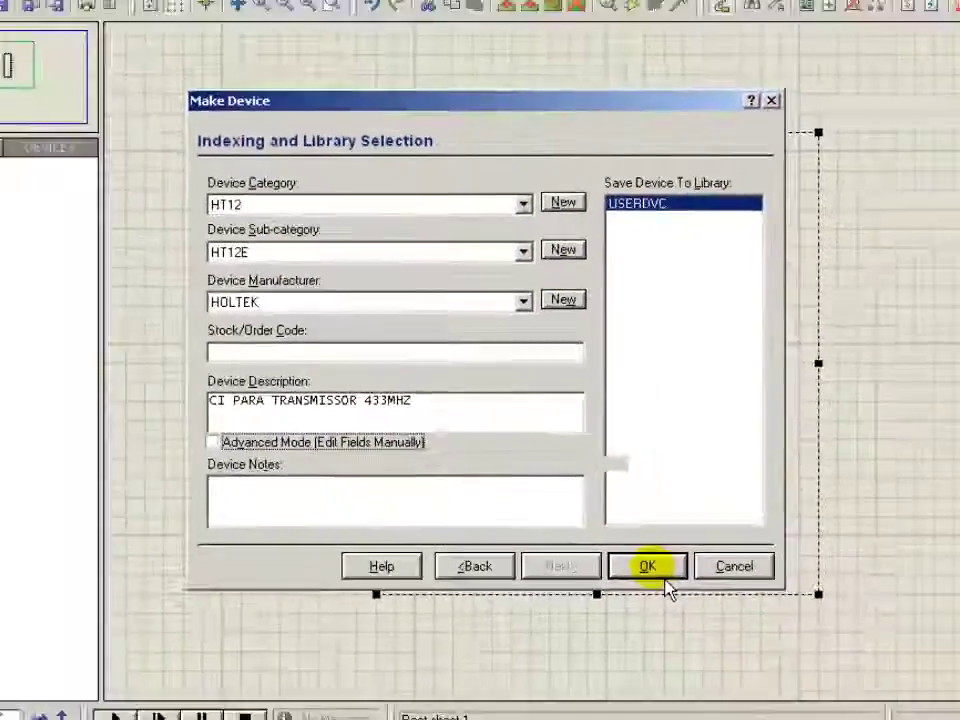
pyautogui.click(802, 704)
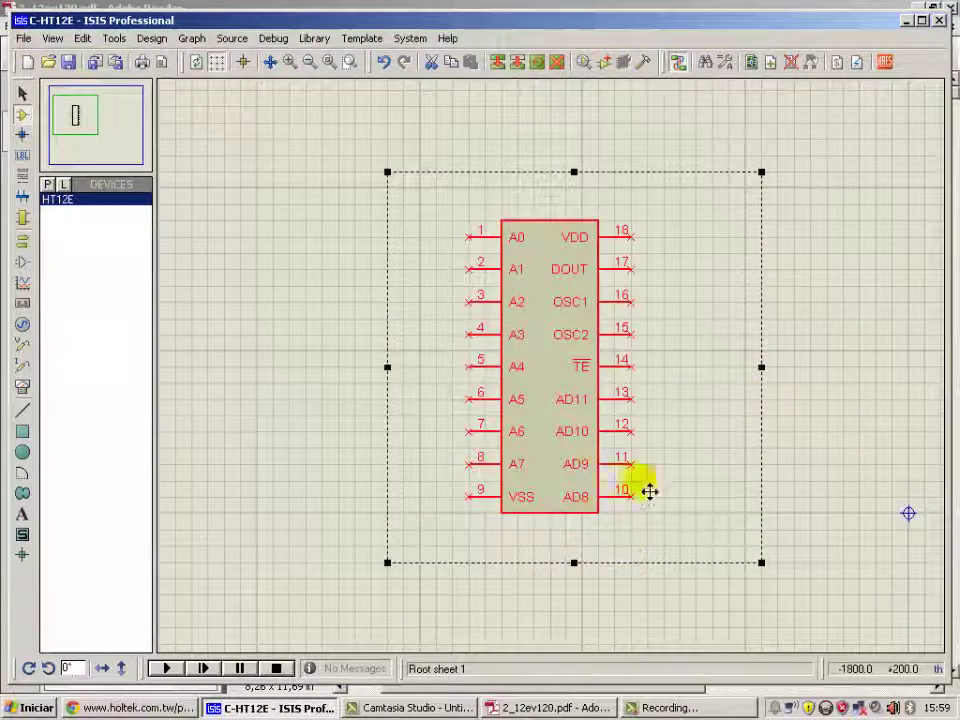
# - Place two instances of the new HT12E device on the sheet, side by side right of the original drawing
pyautogui.click(866, 368)
pyautogui.press('F7')
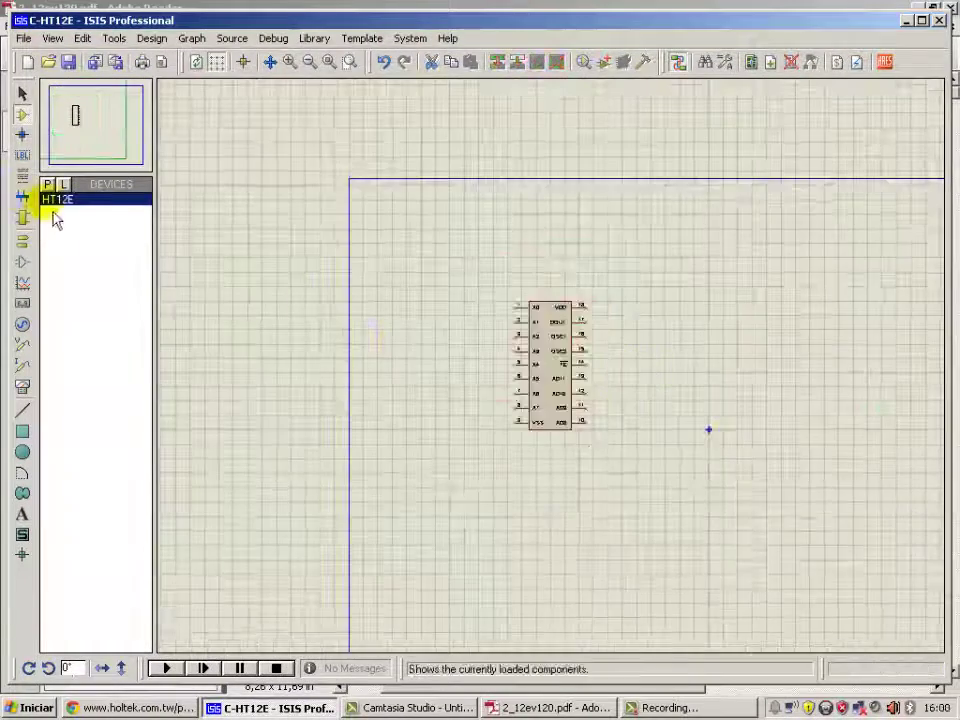
pyautogui.click(60, 204)
pyautogui.click(709, 429)
pyautogui.scroll(3, 561, 377)
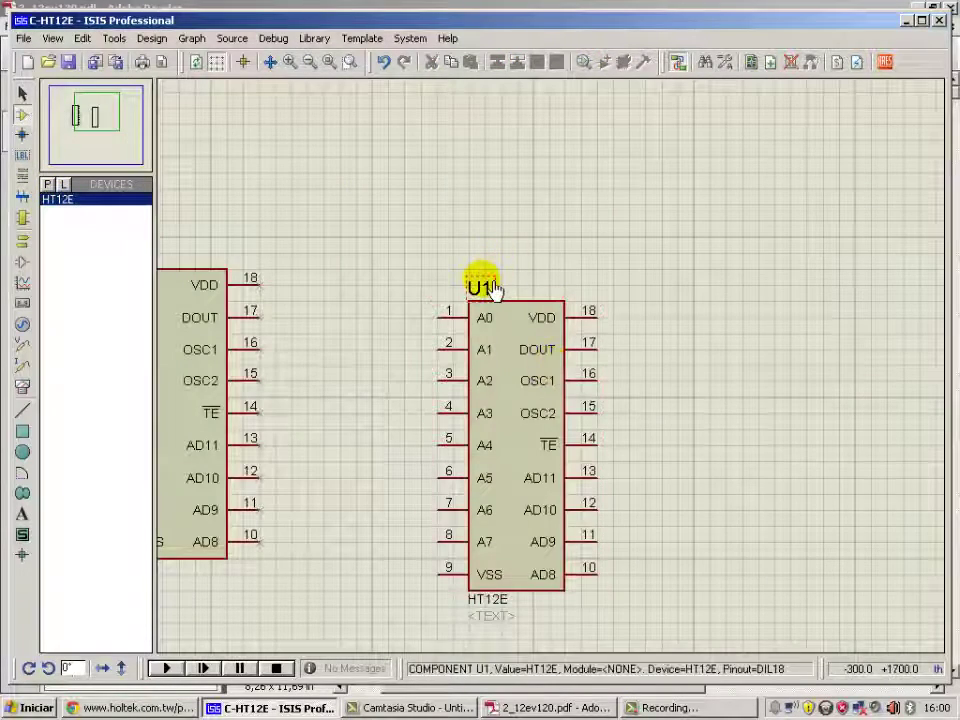
pyautogui.click(709, 477)
pyautogui.click(774, 430)
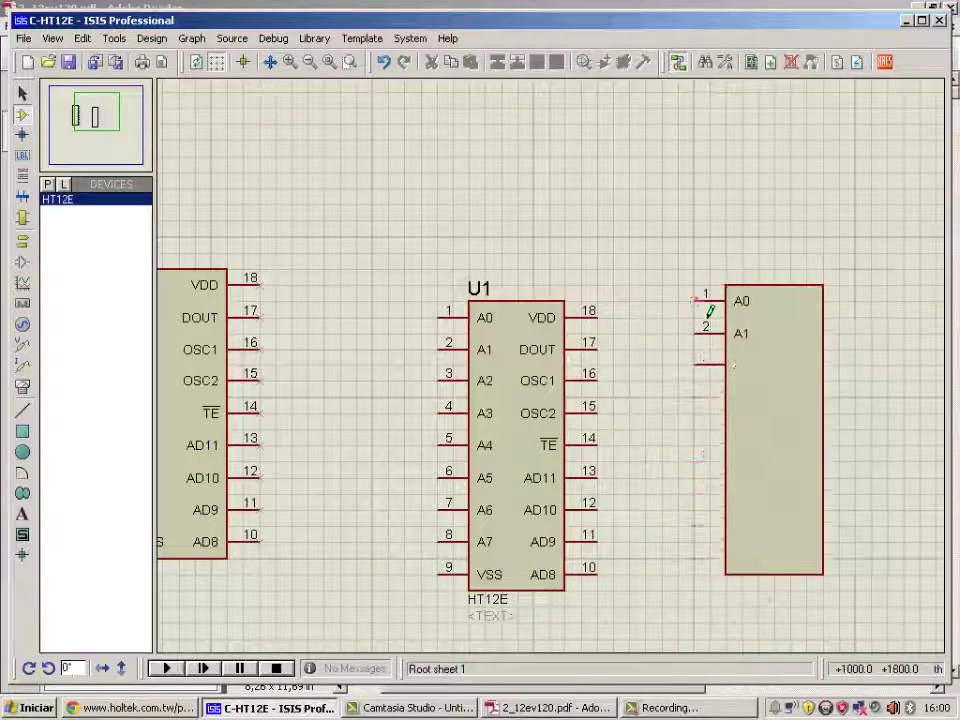
# - Inspect the pins of the placed parts and move component U2 farther right and slightly up from U1
pyautogui.scroll(1, 450, 568)
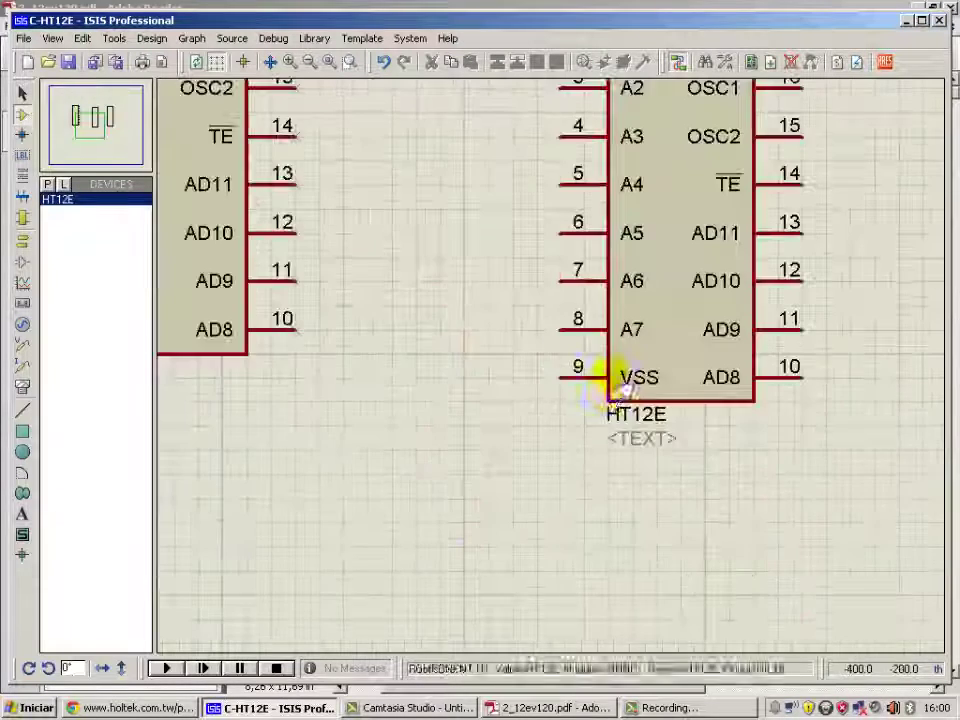
pyautogui.click(560, 377)
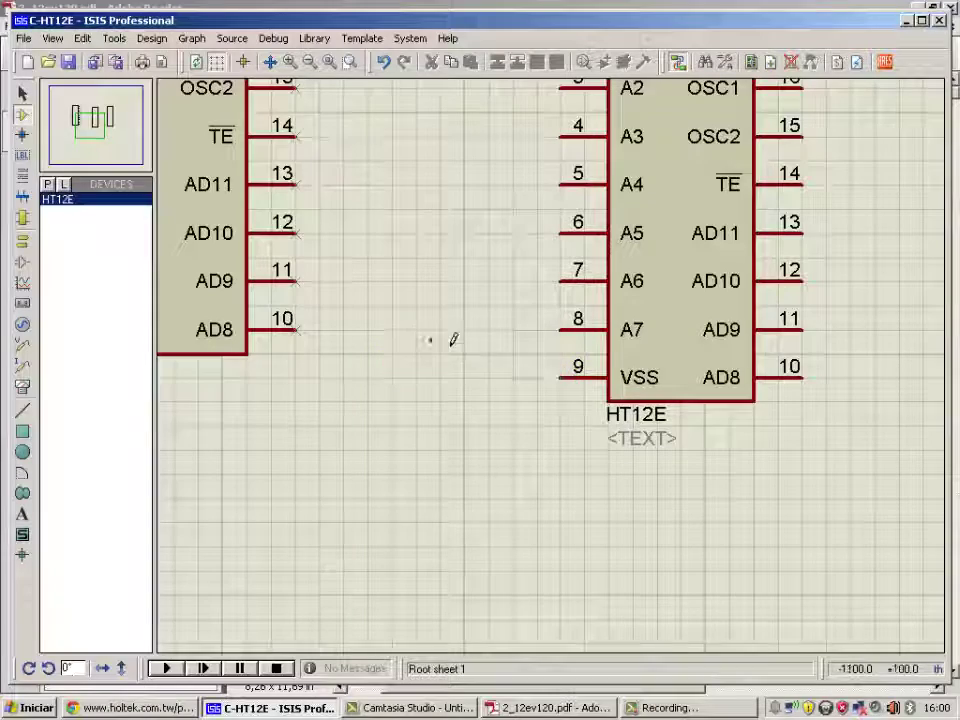
pyautogui.scroll(-2, 453, 340)
pyautogui.scroll(1, 674, 300)
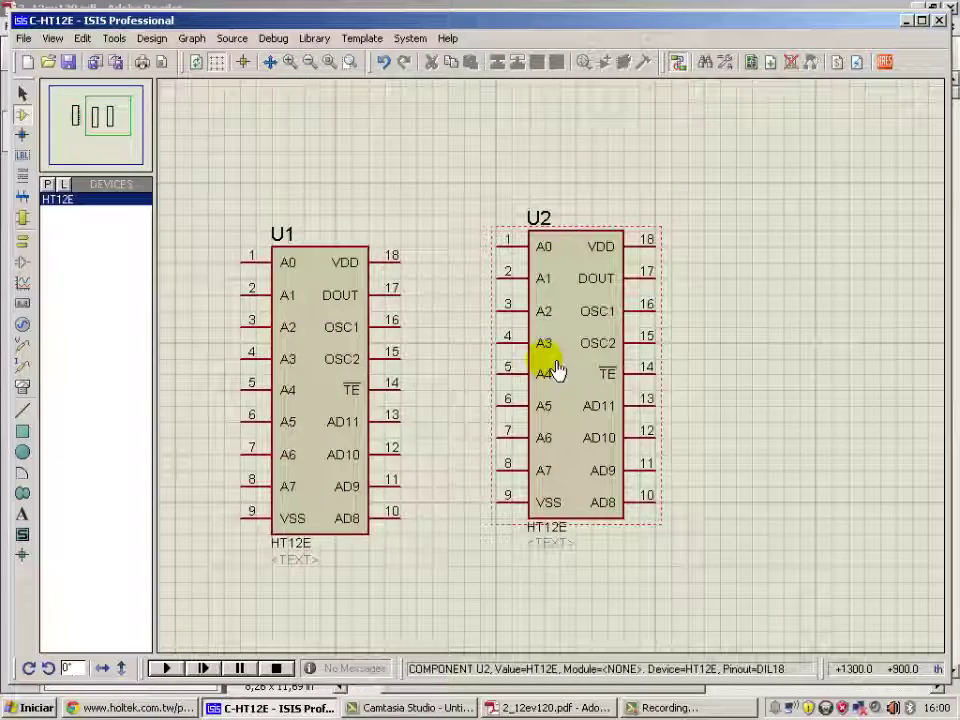
pyautogui.scroll(-1, 556, 370)
pyautogui.click(574, 364)
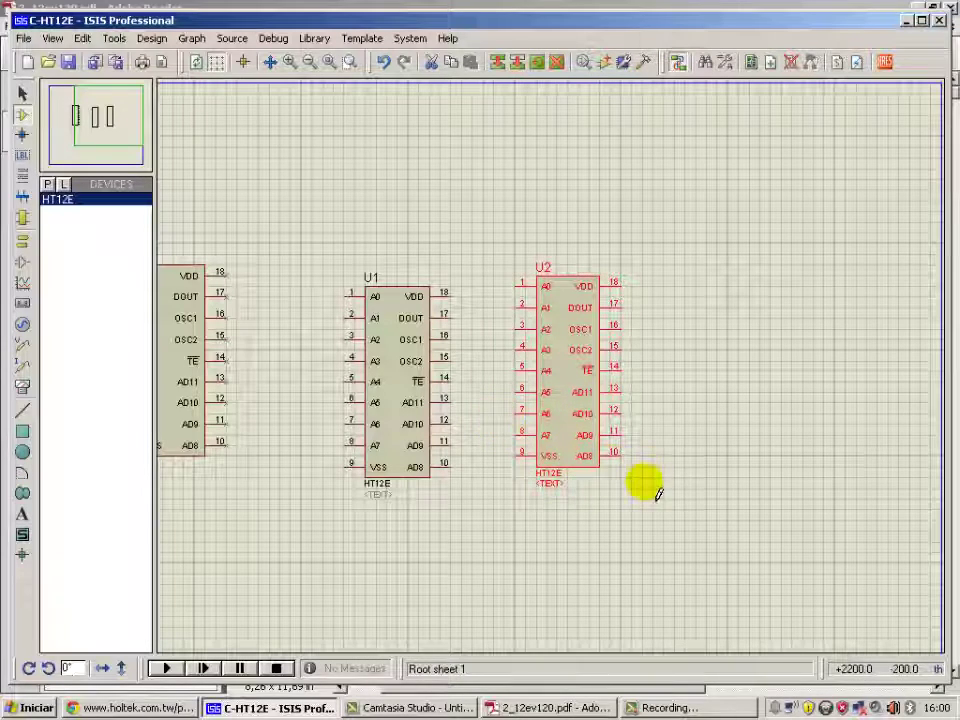
pyautogui.moveTo(678, 520); pyautogui.dragTo(461, 204)
pyautogui.moveTo(561, 306); pyautogui.dragTo(622, 296)
pyautogui.click(862, 358)
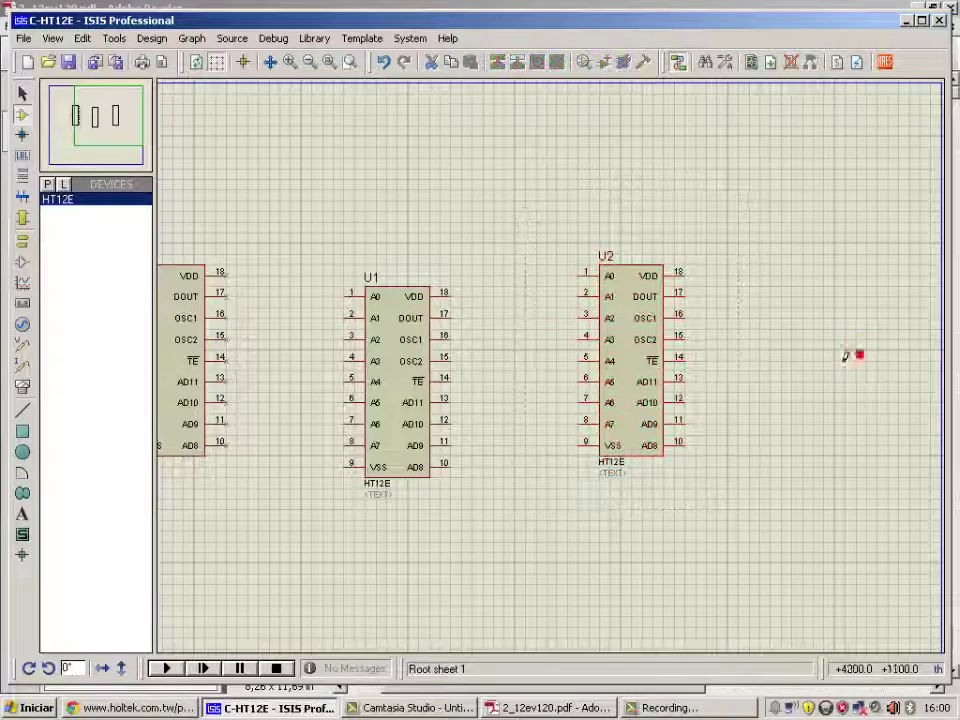
pyautogui.scroll(2, 648, 345)
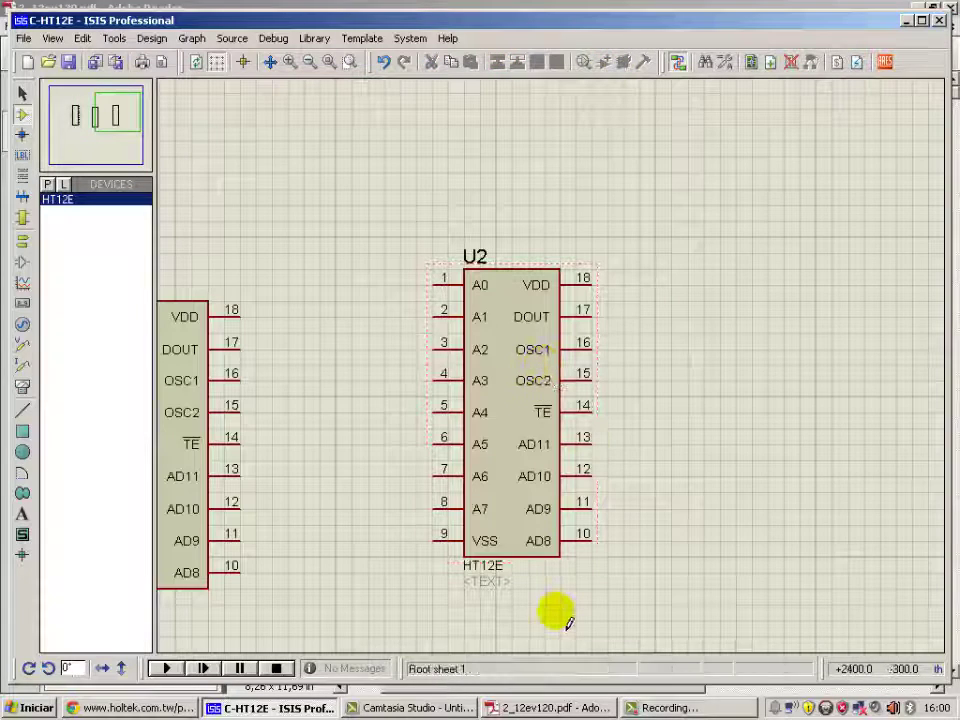